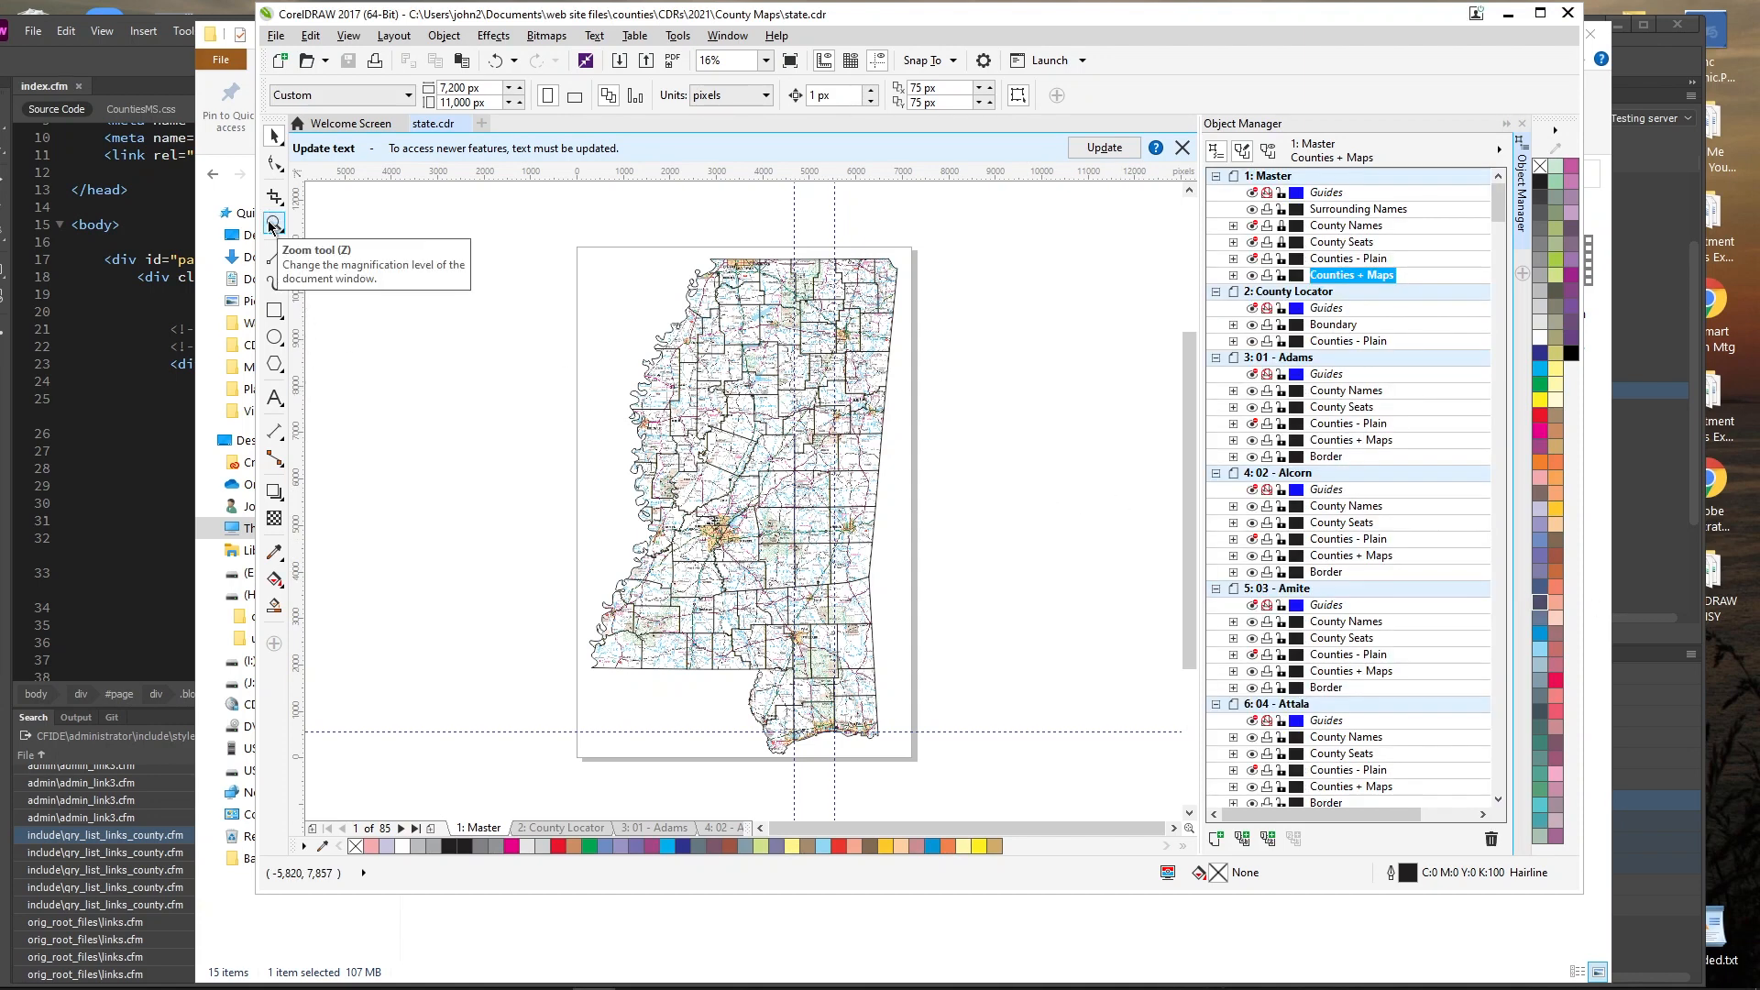
# Expand the Counties + Maps layer on the Master page and inspect county objects such as Yalobusha and Pike.
pyautogui.click(1233, 276)
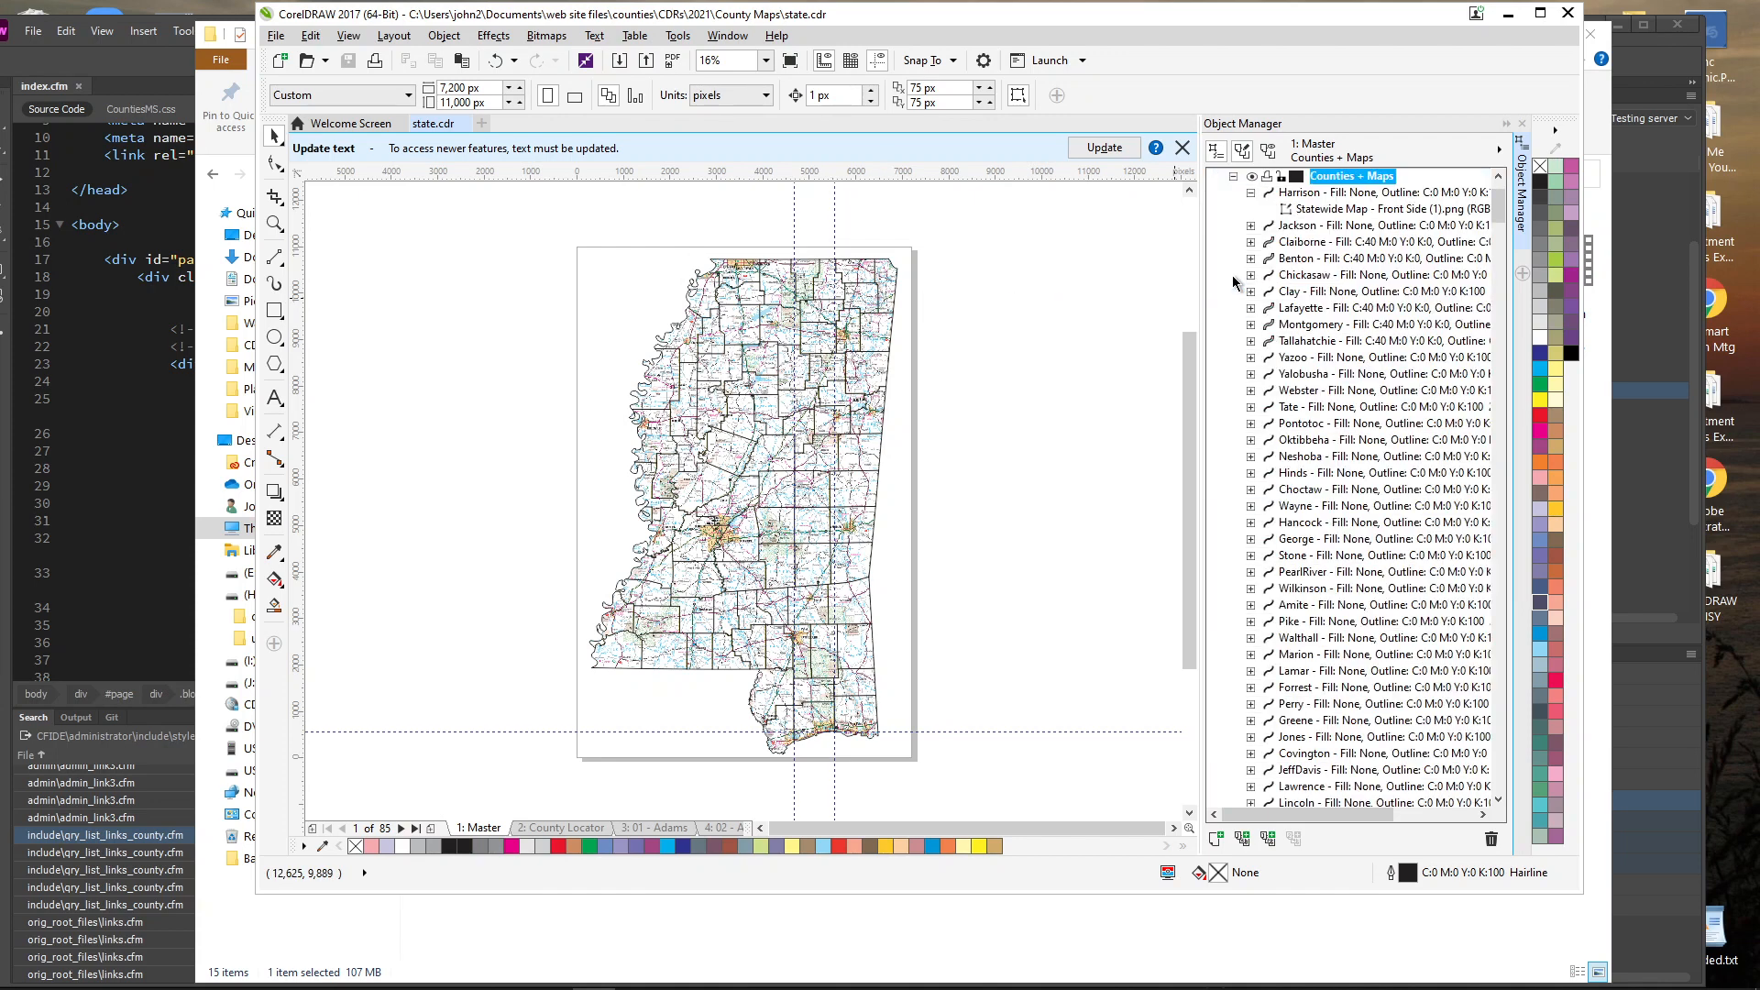
pyautogui.click(1326, 458)
pyautogui.click(1302, 373)
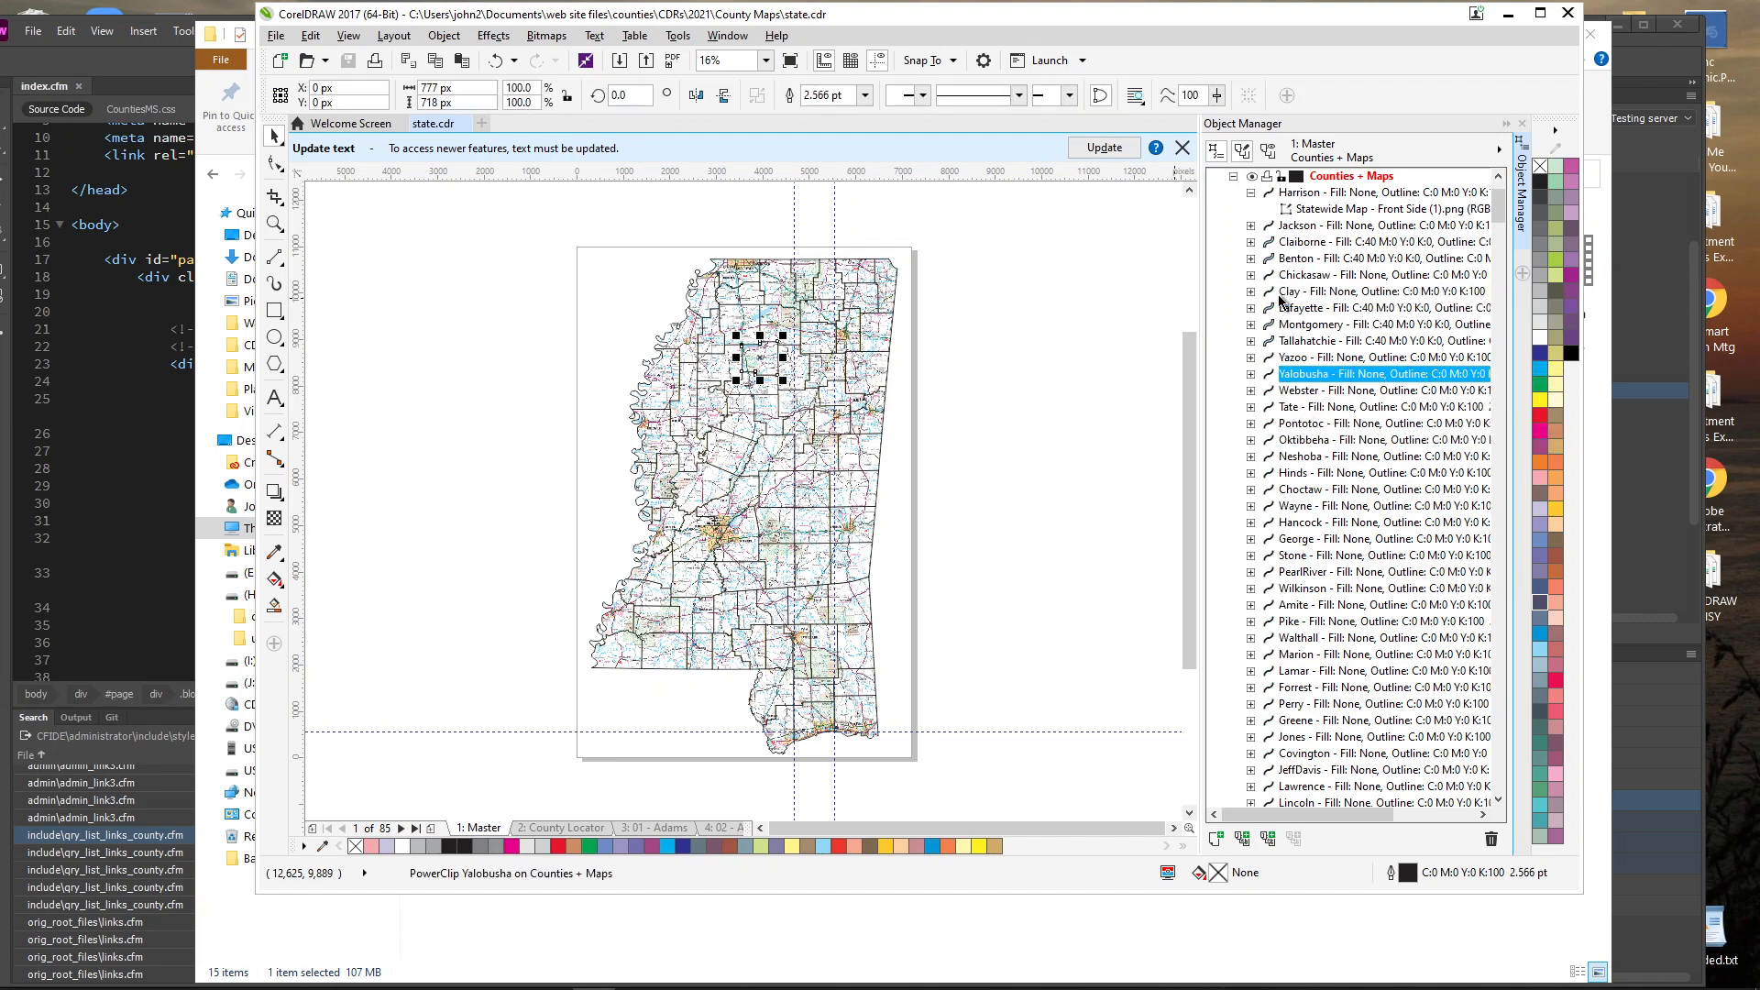
pyautogui.click(1300, 521)
pyautogui.click(1302, 622)
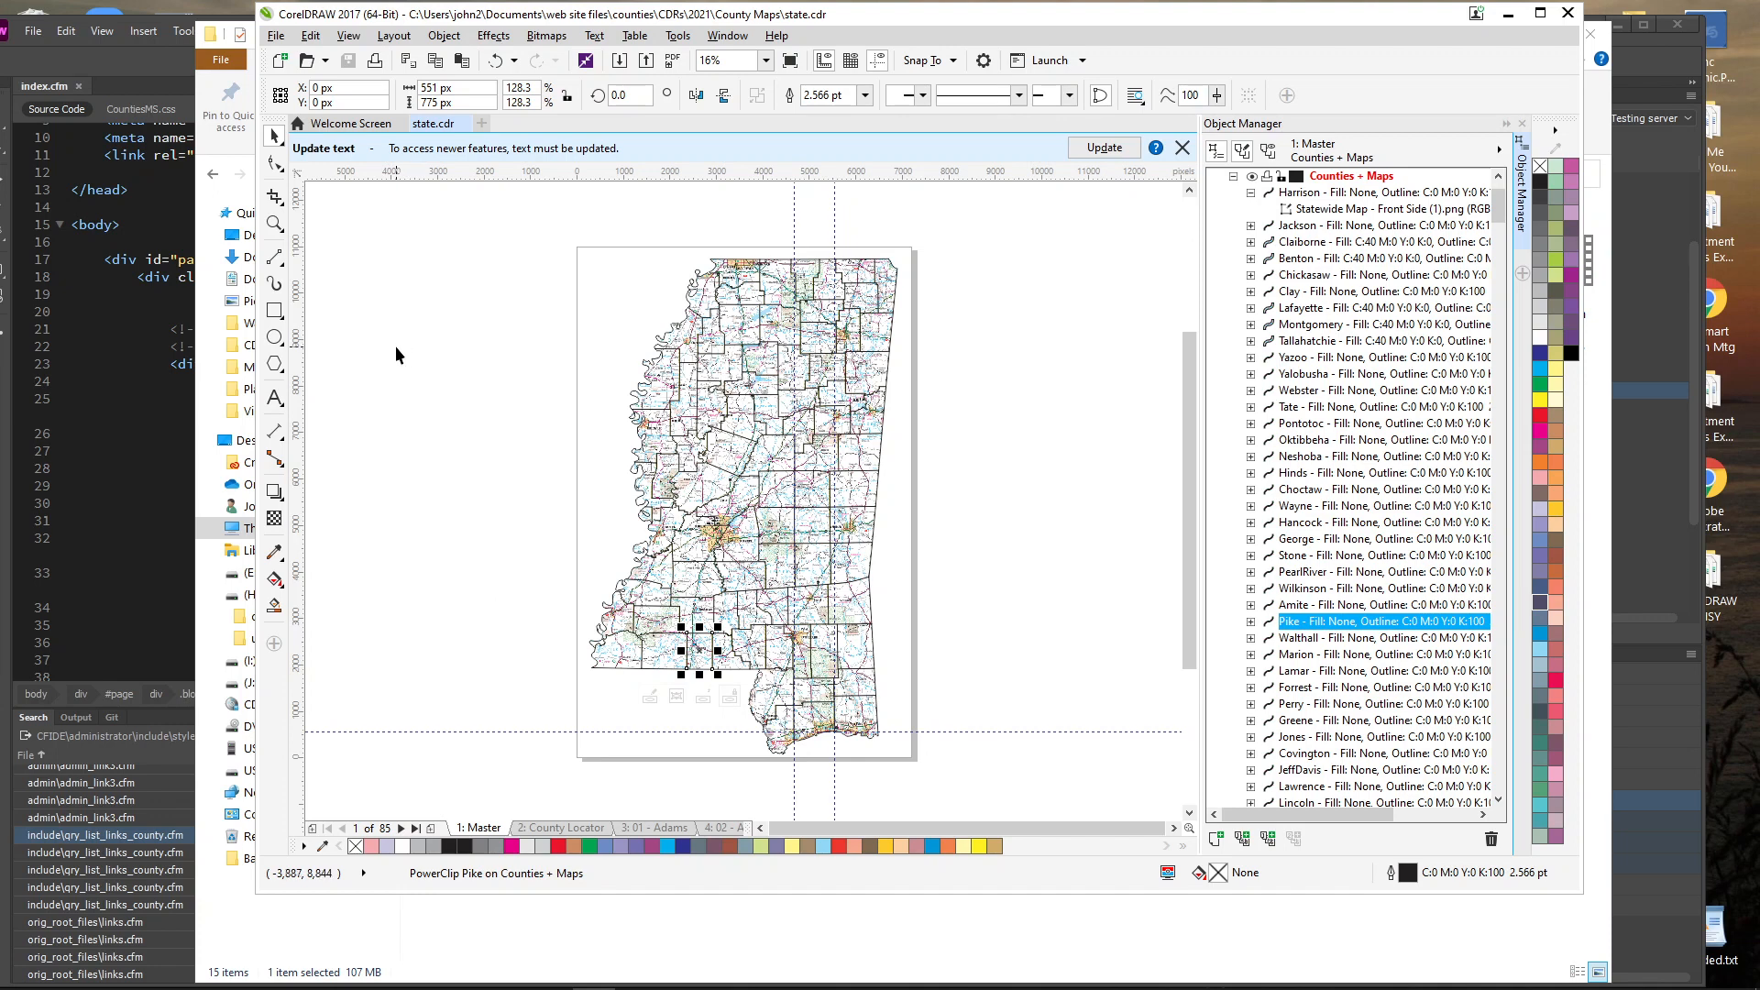
# Trace a closed curve around the bay between Diamondhead and DeLisle, extending it past the coastline into the open water.
pyautogui.press('z')
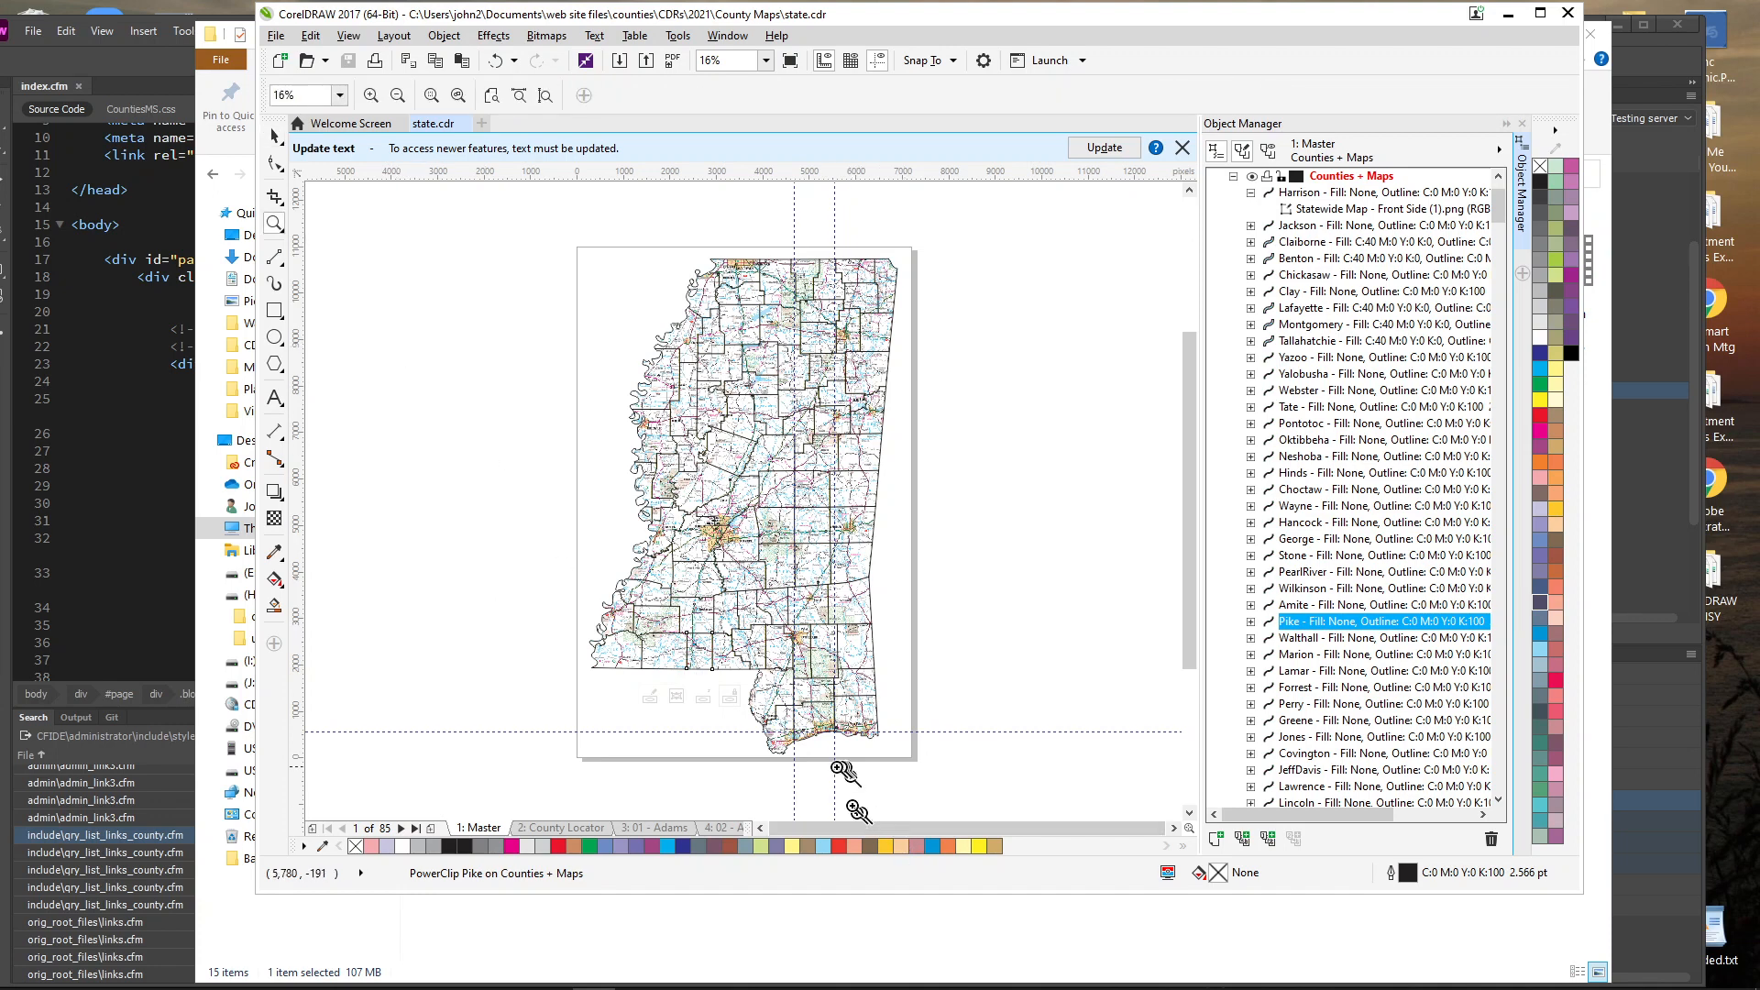
pyautogui.moveTo(774, 770); pyautogui.dragTo(912, 670)
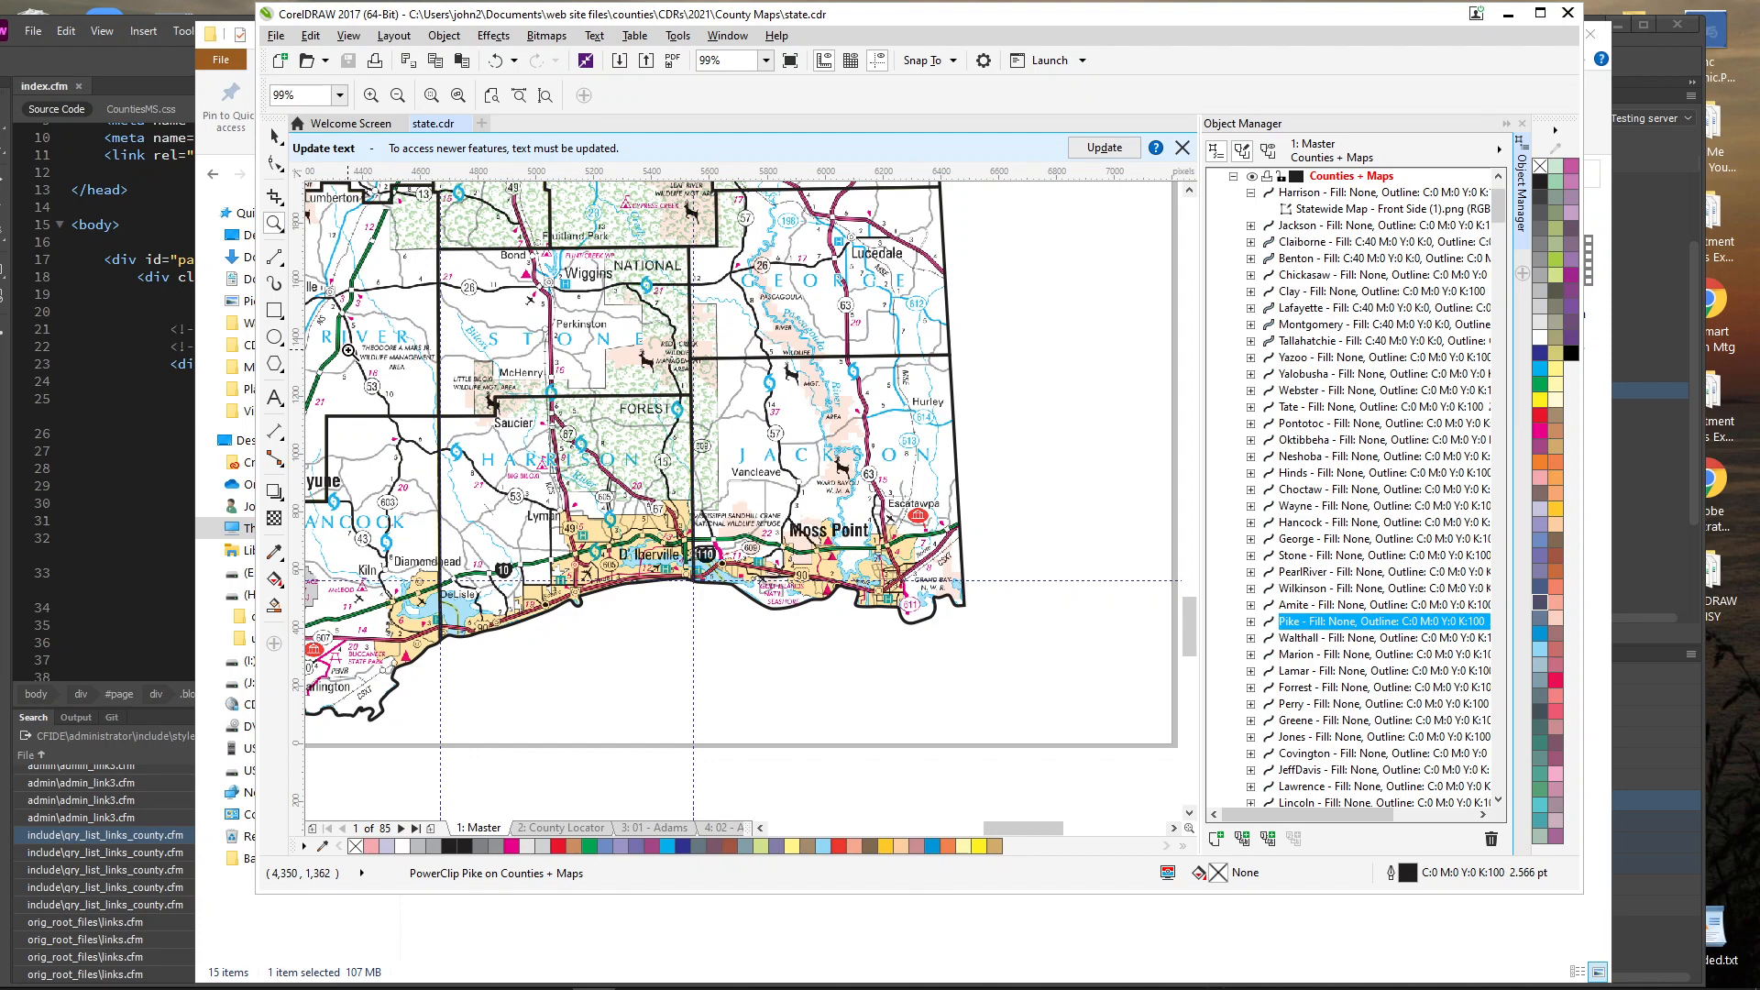
pyautogui.moveTo(358, 551); pyautogui.dragTo(511, 678)
pyautogui.press('F5')
pyautogui.click(804, 681)
pyautogui.click(798, 565)
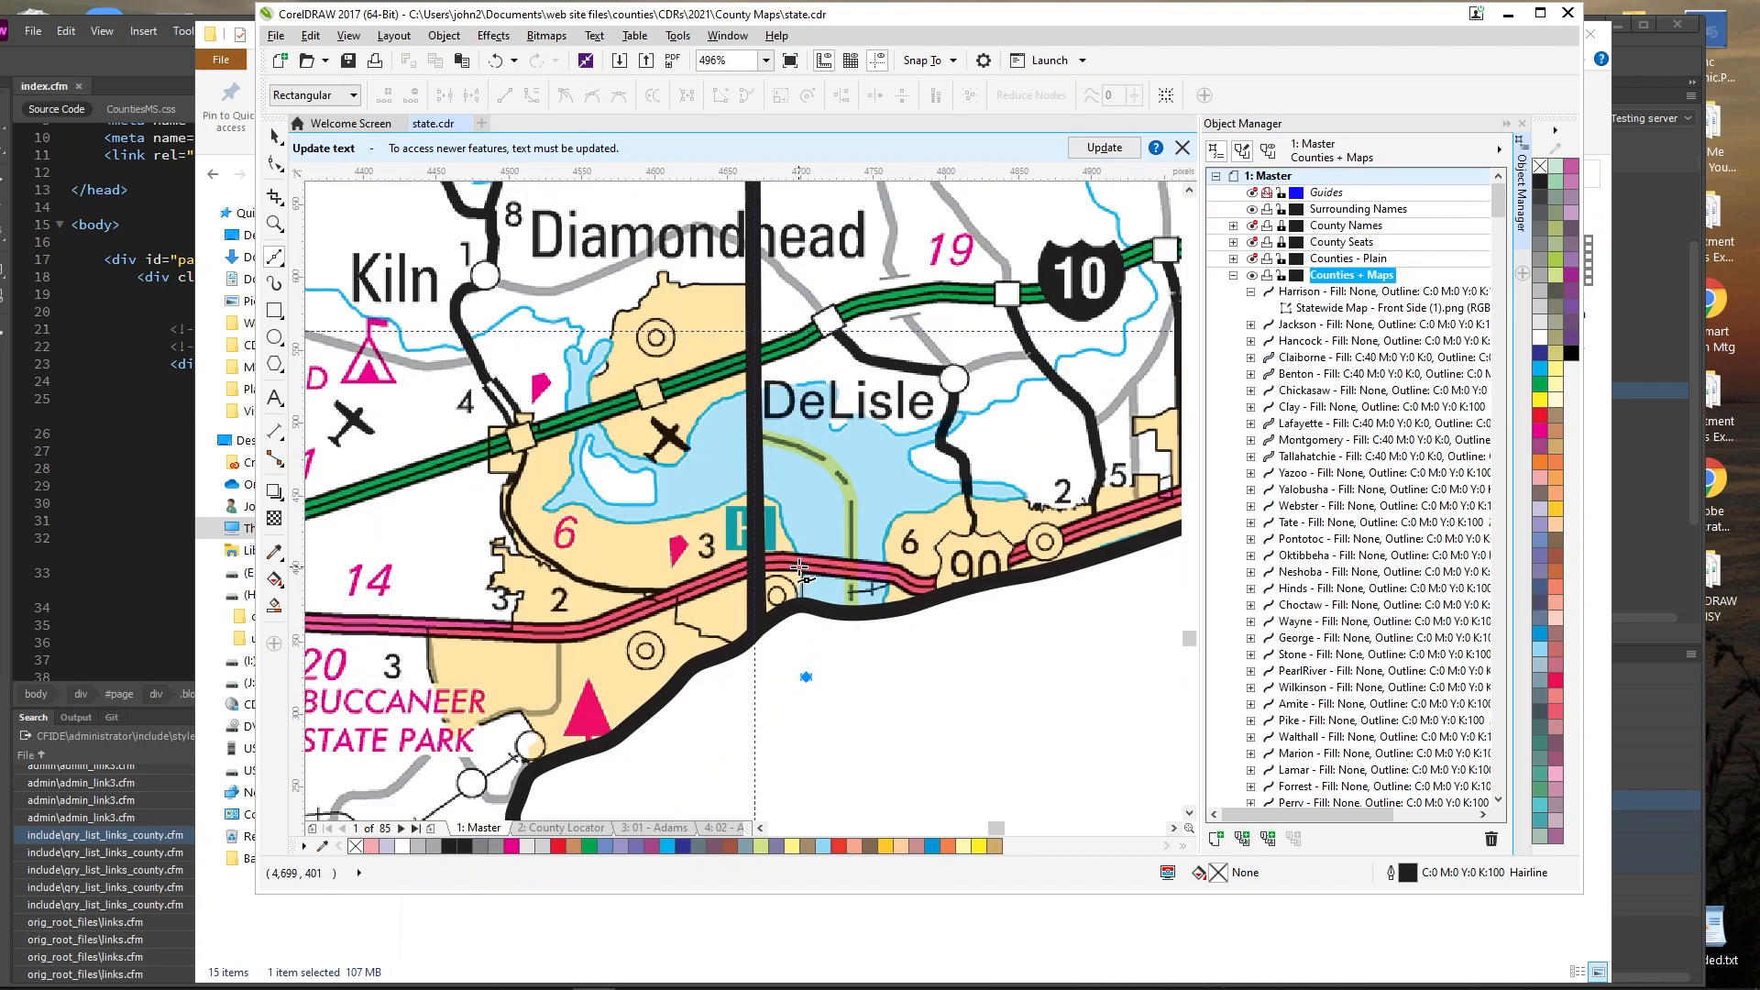
pyautogui.click(775, 502)
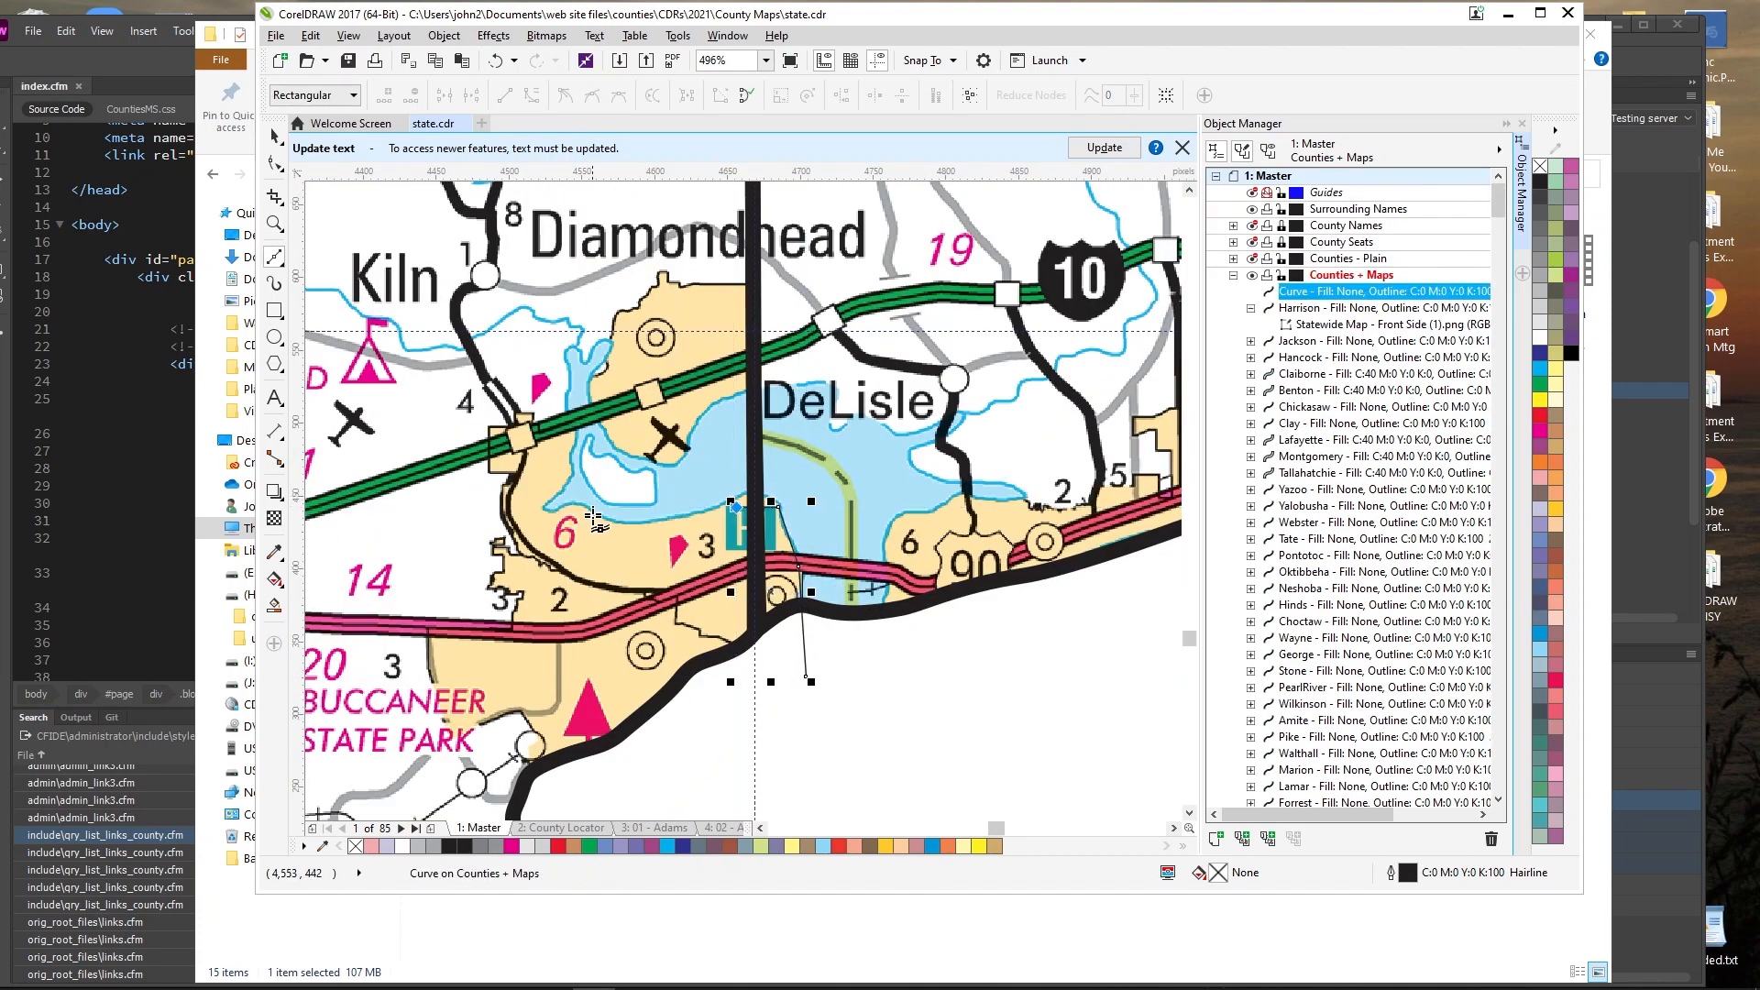
pyautogui.moveTo(553, 507); pyautogui.dragTo(553, 507)
pyautogui.moveTo(540, 498); pyautogui.dragTo(576, 429)
pyautogui.moveTo(576, 385); pyautogui.dragTo(607, 345)
pyautogui.click(594, 424)
pyautogui.click(638, 463)
pyautogui.moveTo(690, 453); pyautogui.dragTo(752, 385)
pyautogui.moveTo(803, 385); pyautogui.dragTo(915, 438)
pyautogui.click(894, 452)
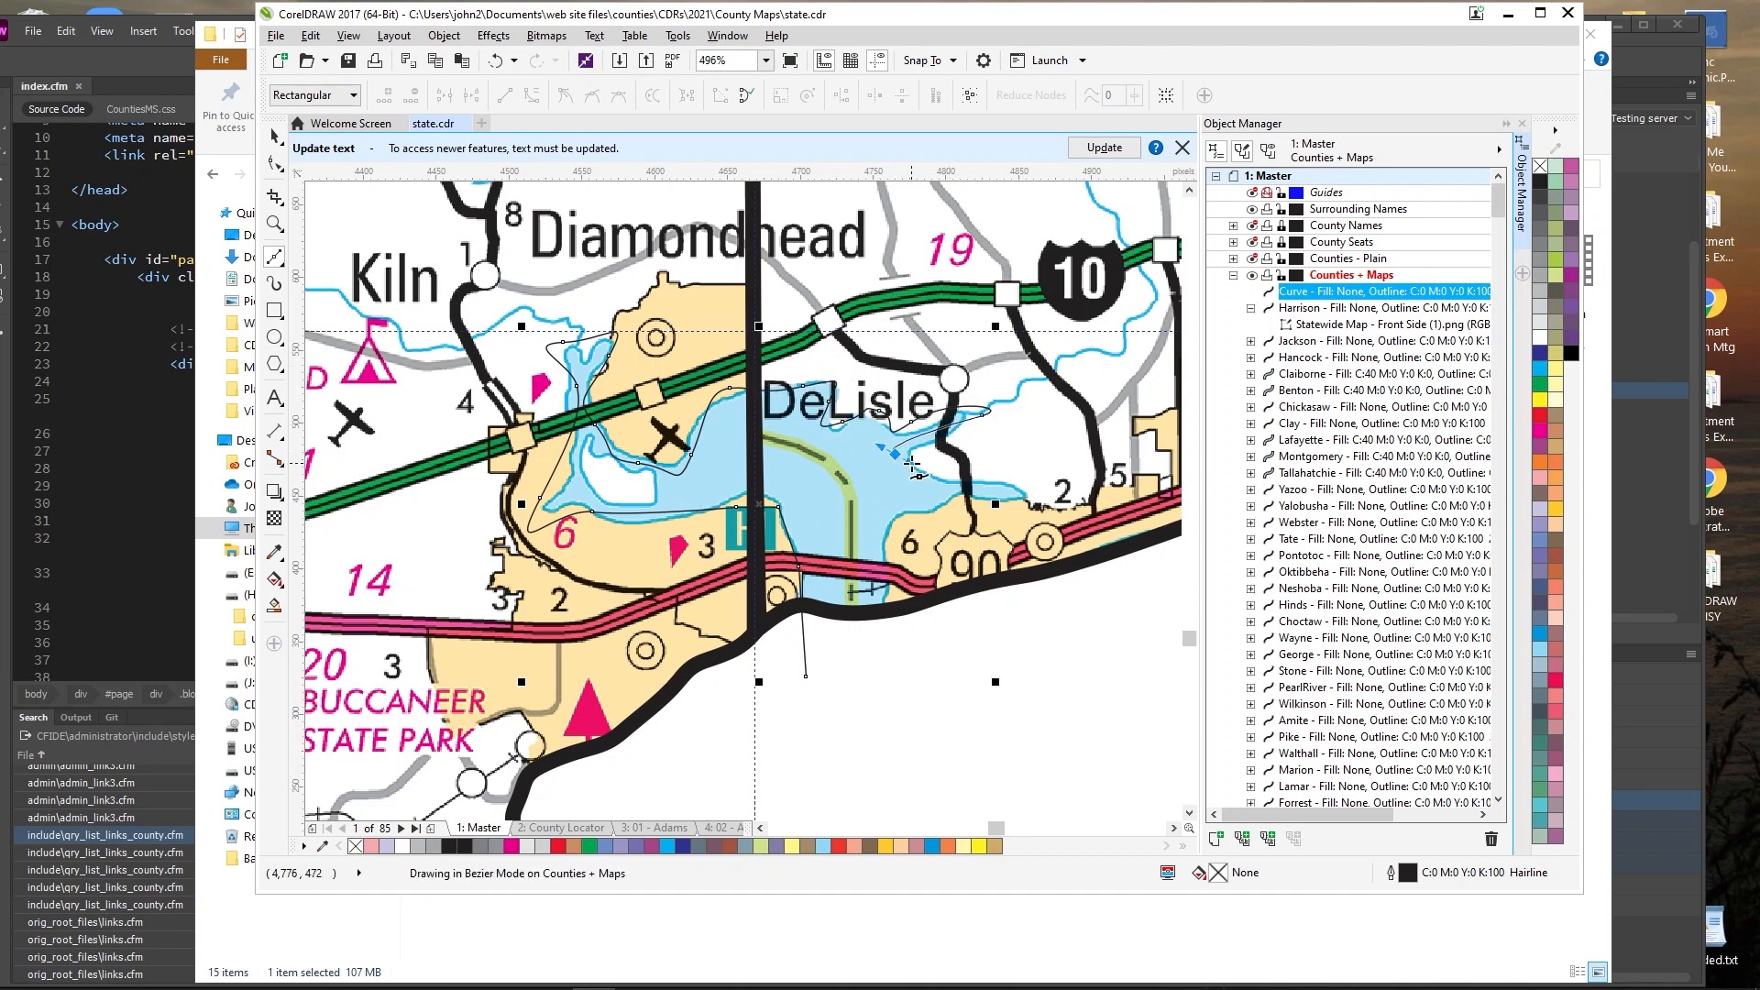
pyautogui.moveTo(1008, 500); pyautogui.dragTo(883, 588)
pyautogui.click(885, 667)
pyautogui.click(805, 675)
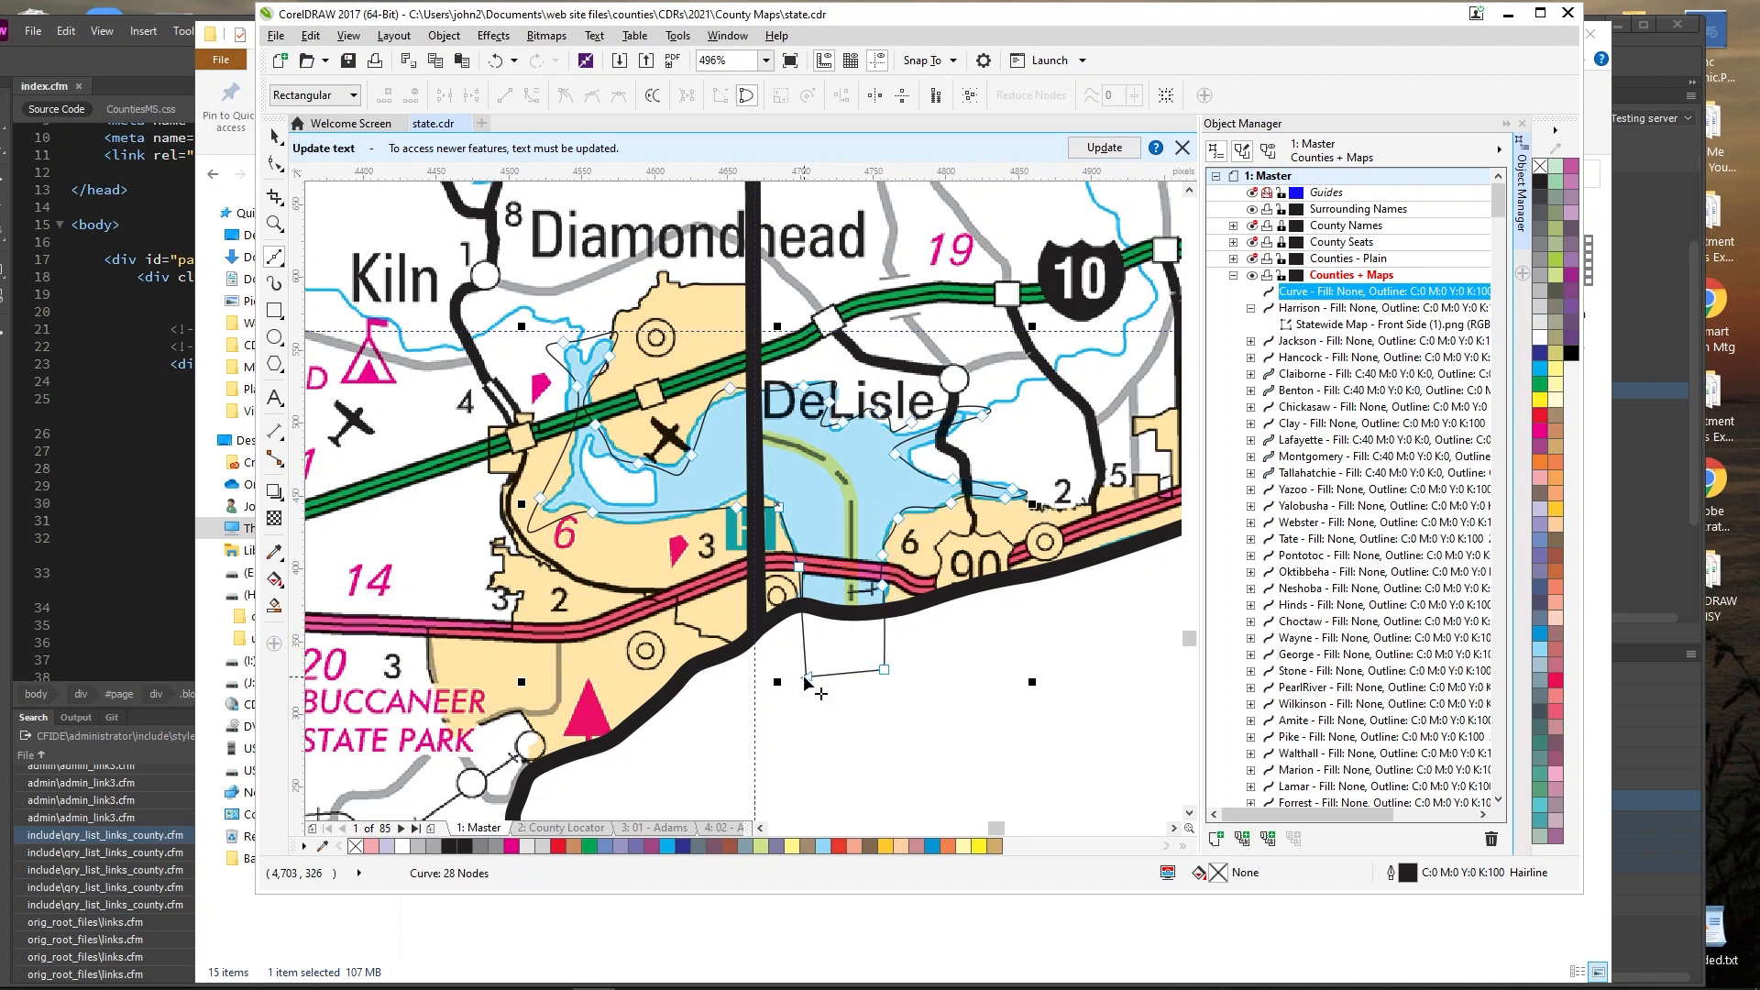
# Select all nodes of the traced bay outline and convert its line segments to curves.
pyautogui.click(274, 162)
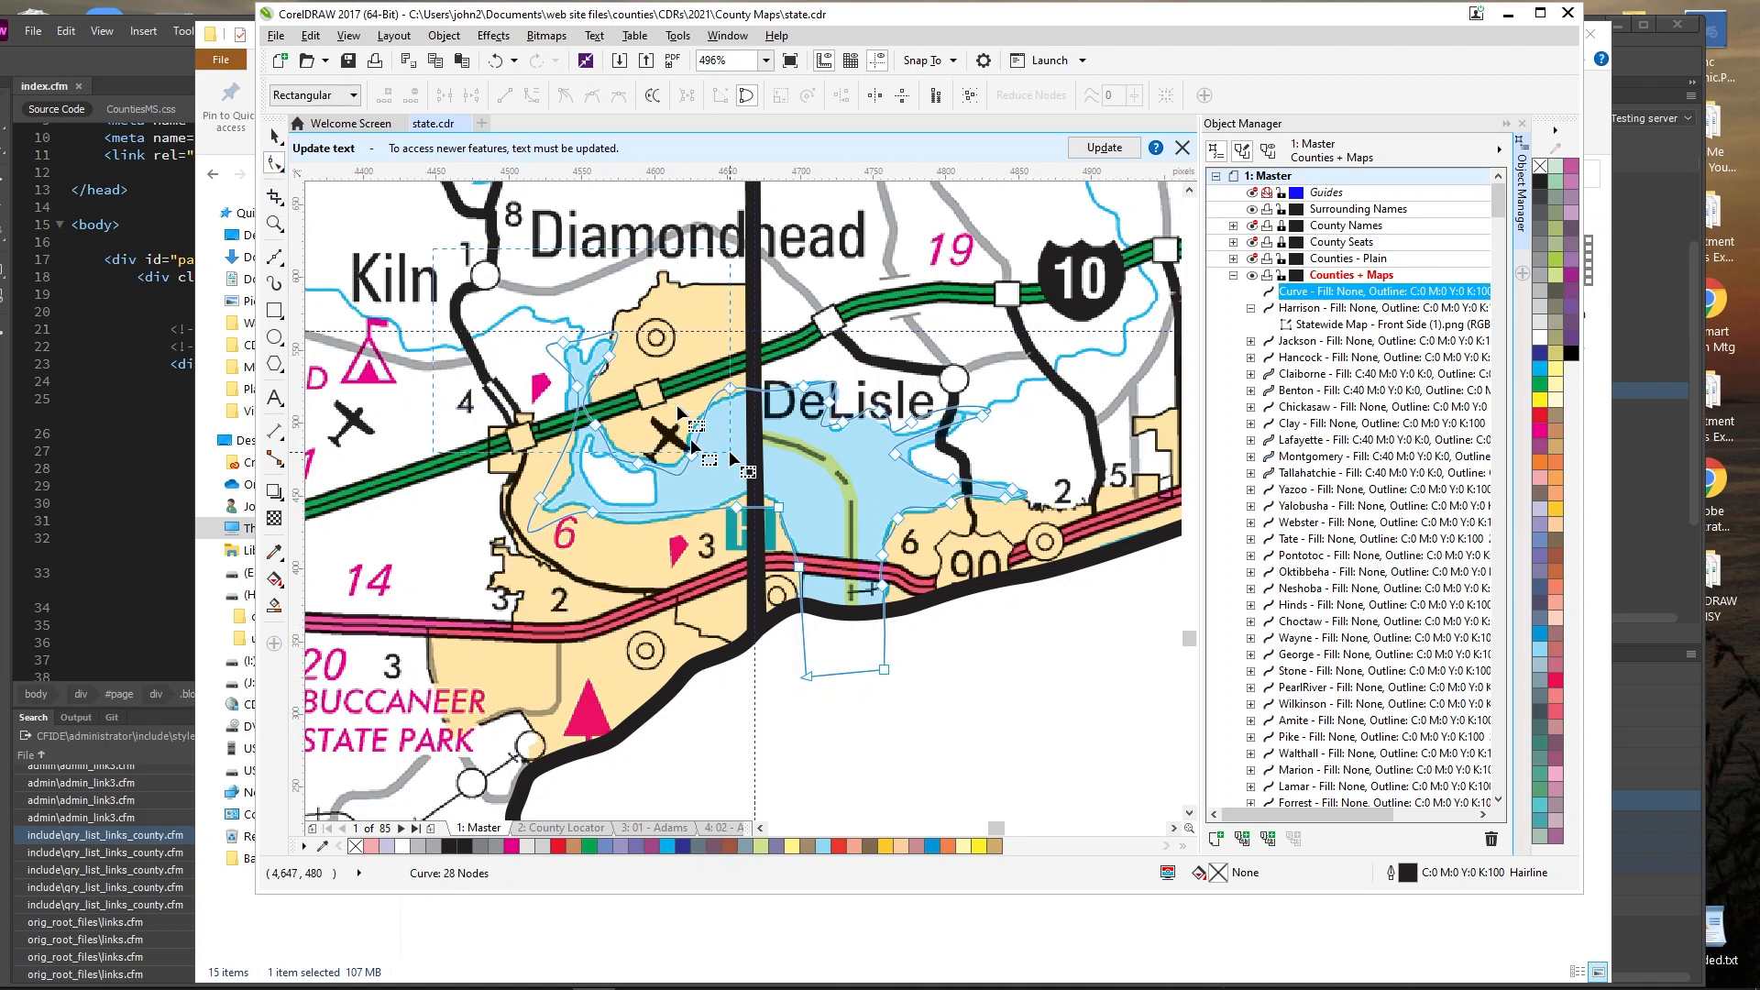
pyautogui.click(531, 95)
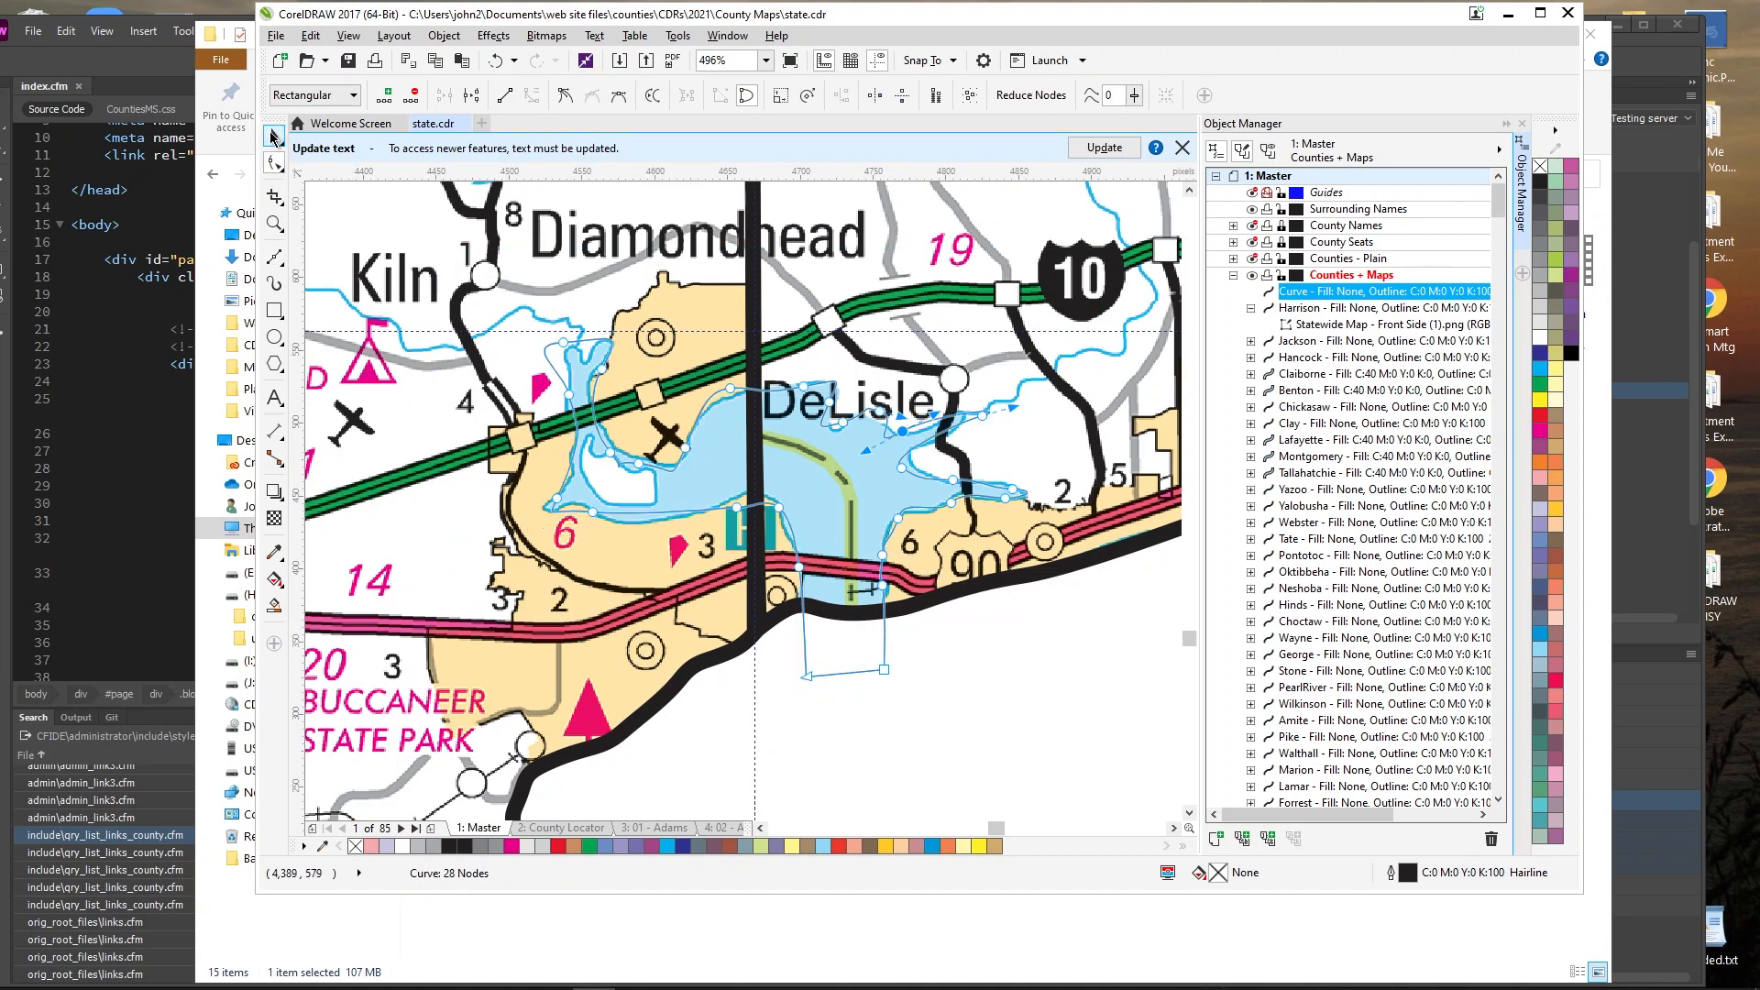
pyautogui.click(274, 137)
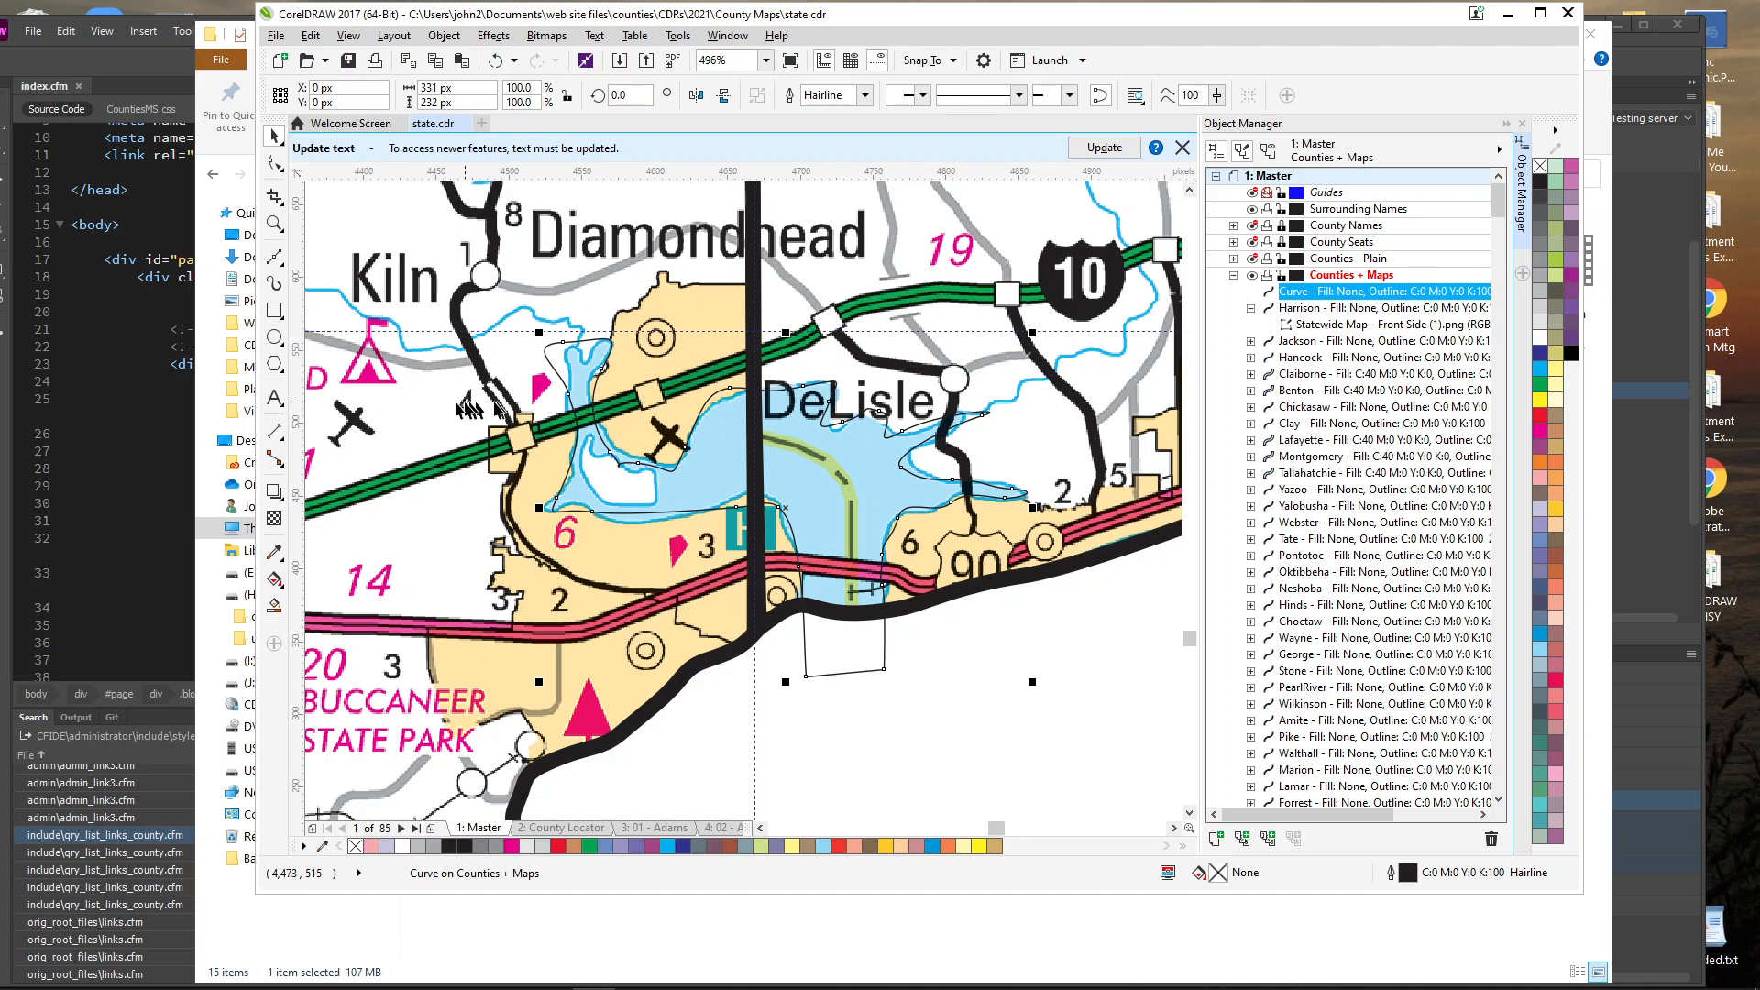
# Trim the Hancock county shape with the traced bay curve.
pyautogui.keyDown('shift'); pyautogui.click(366, 495); pyautogui.keyUp('shift')
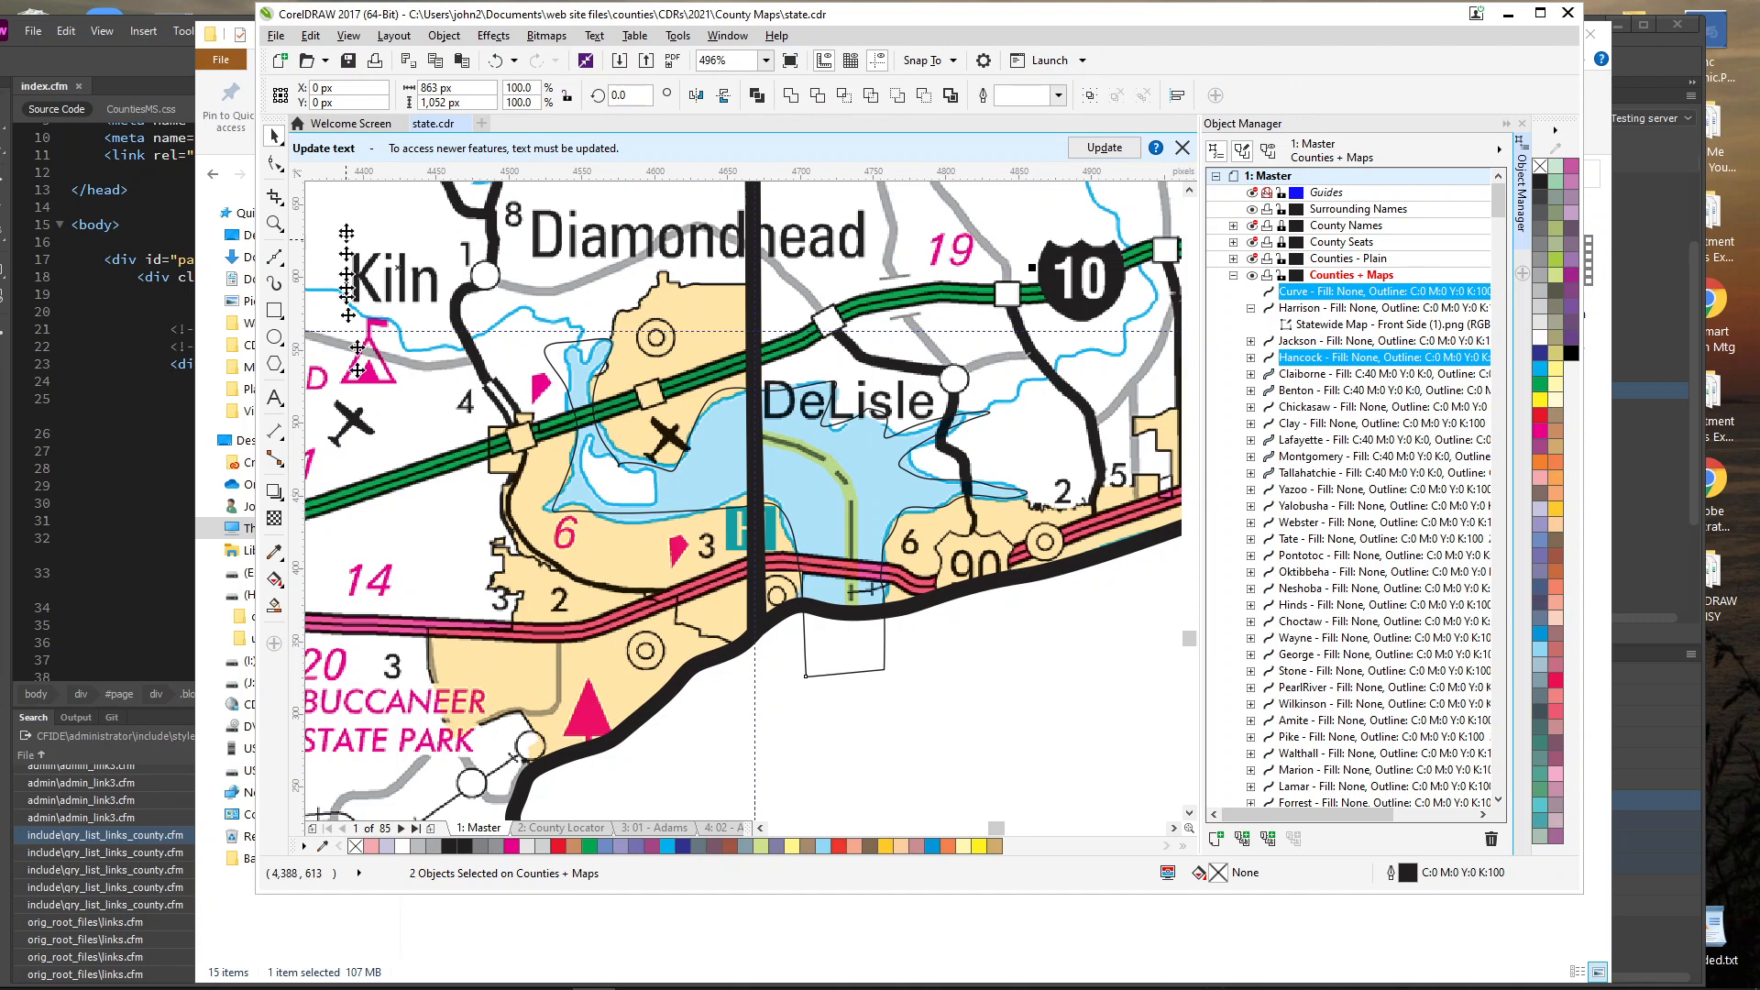
pyautogui.click(443, 39)
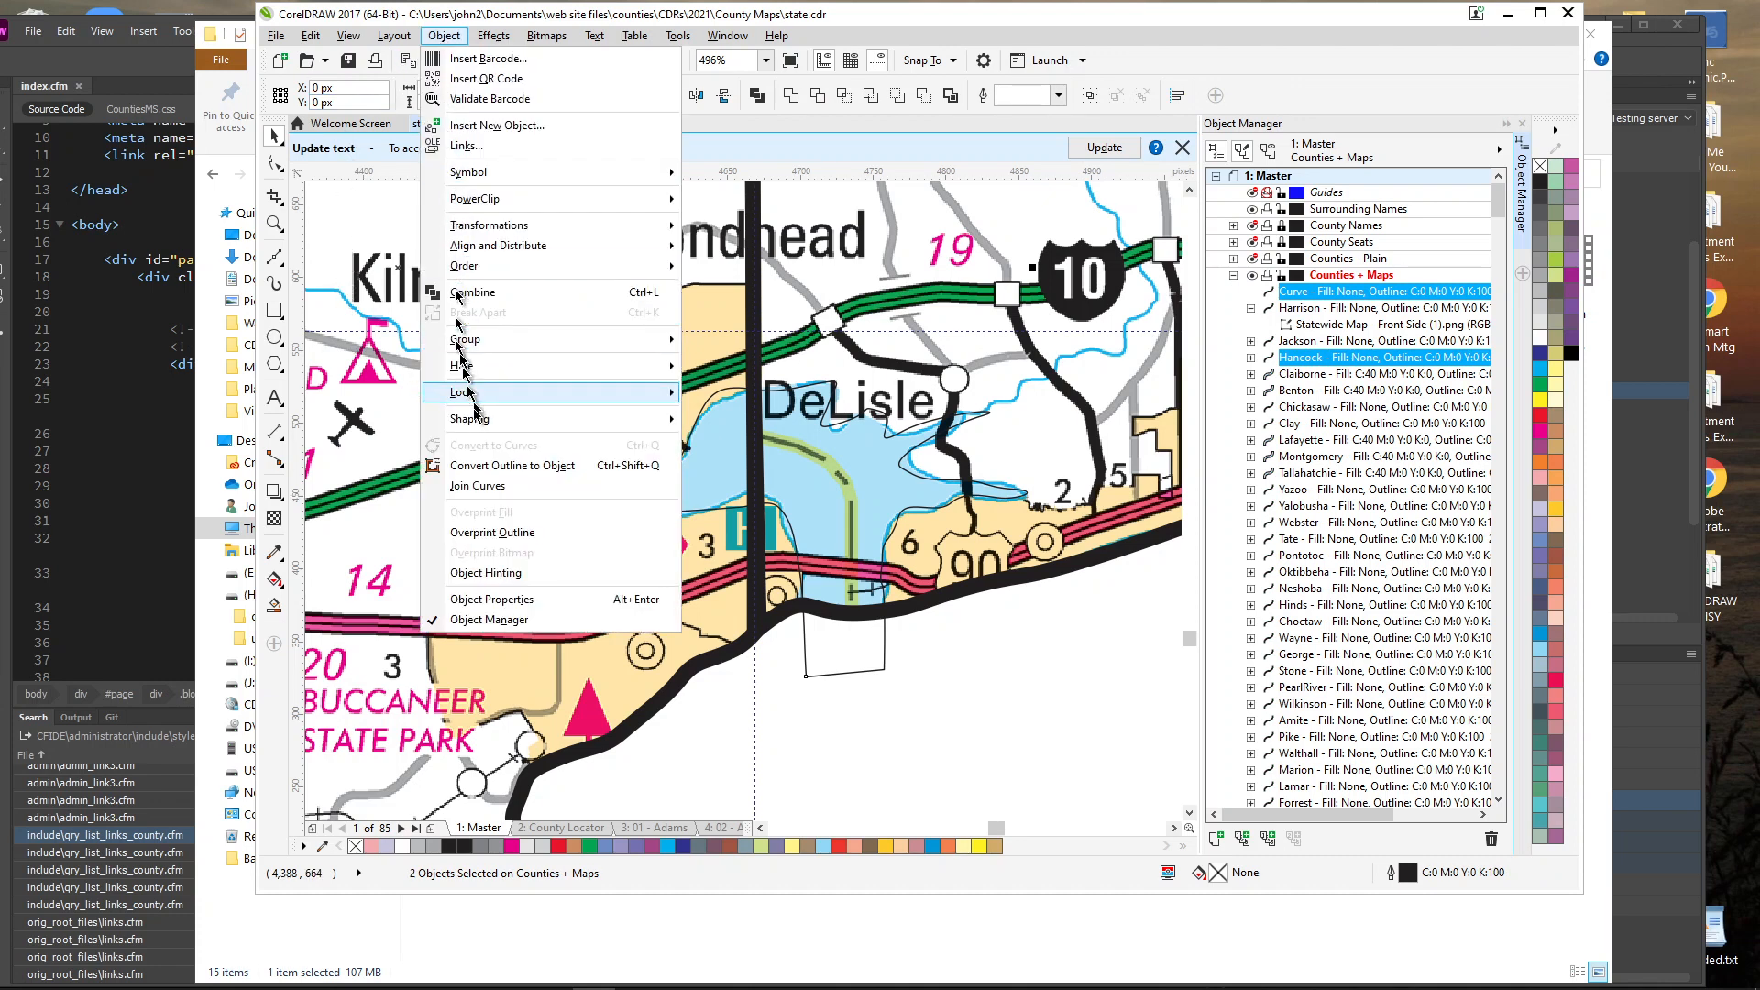
pyautogui.moveTo(474, 427)
pyautogui.click(743, 446)
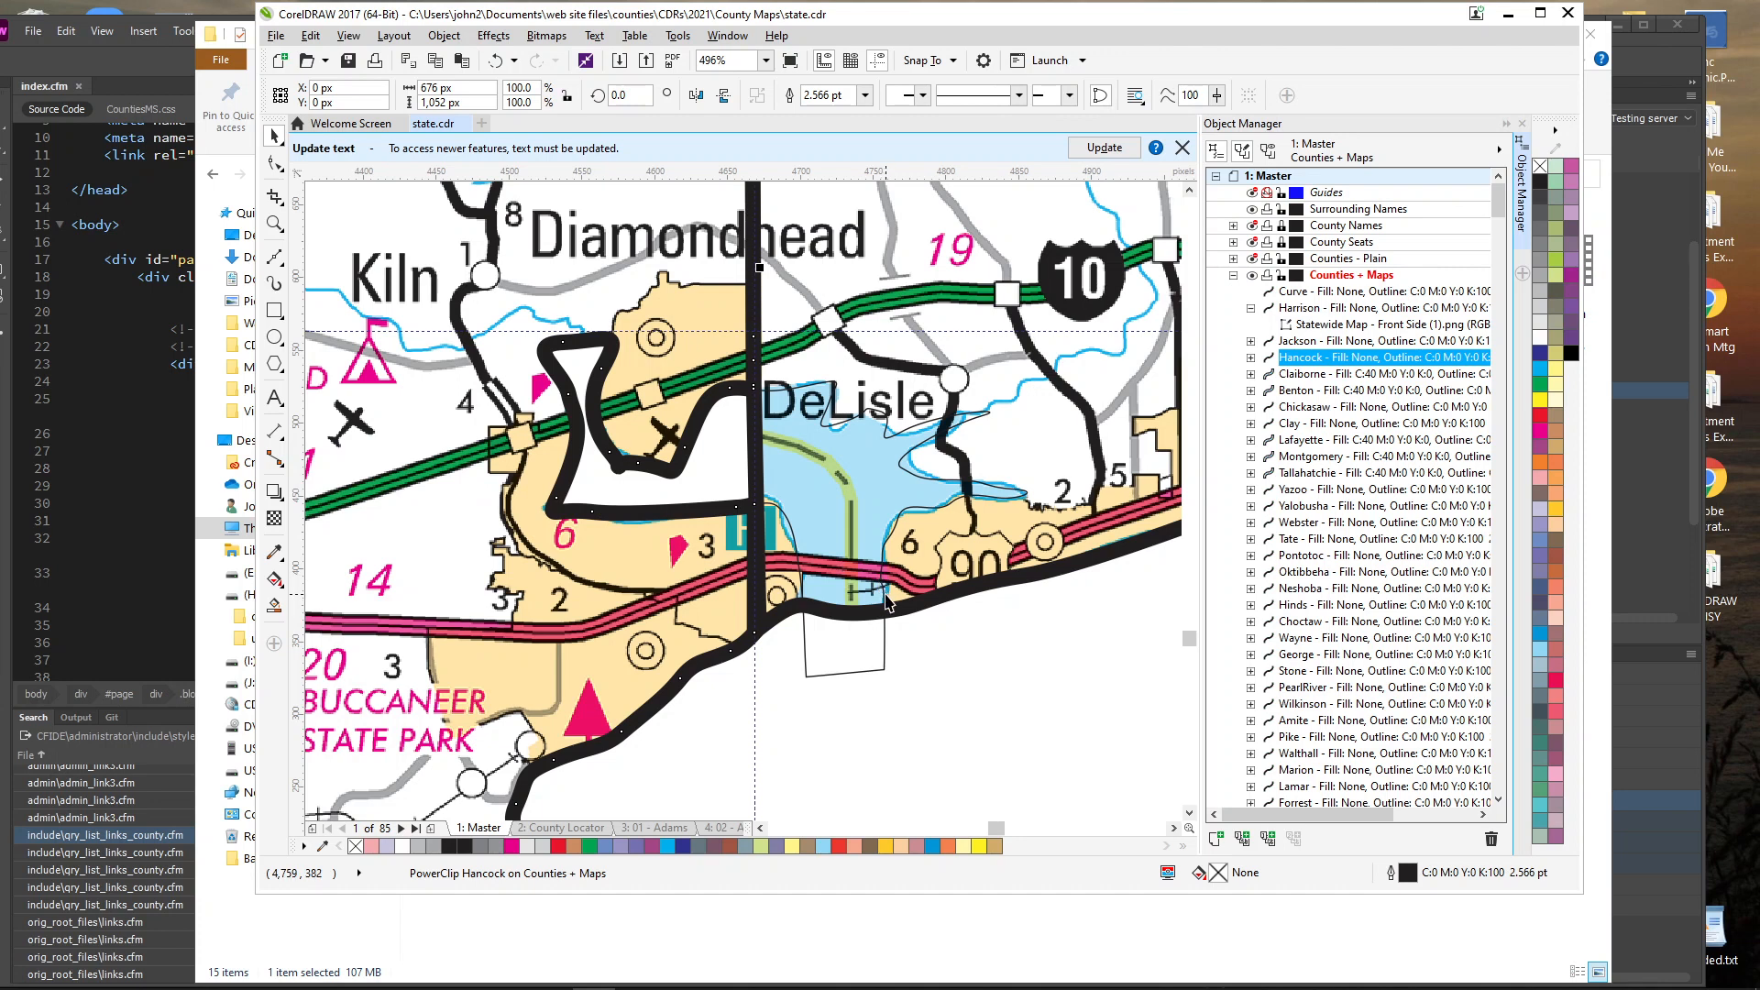
pyautogui.click(929, 684)
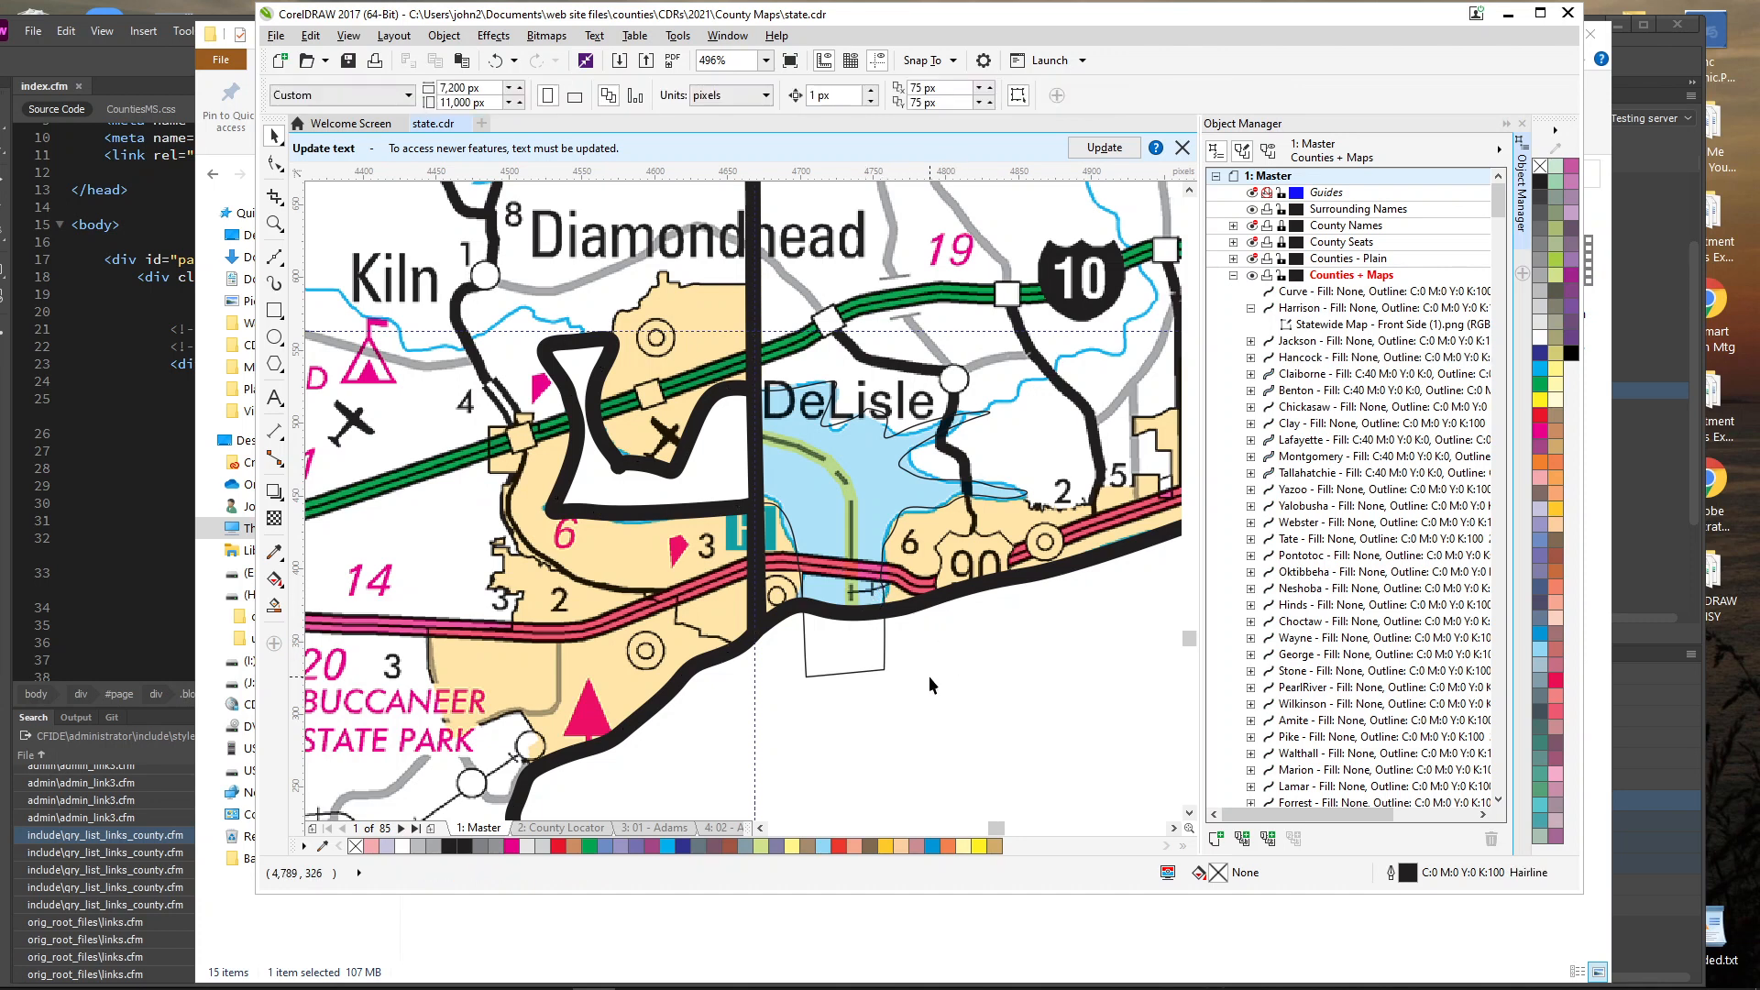
# Trim the Harrison county shape with the same bay curve.
pyautogui.click(883, 659)
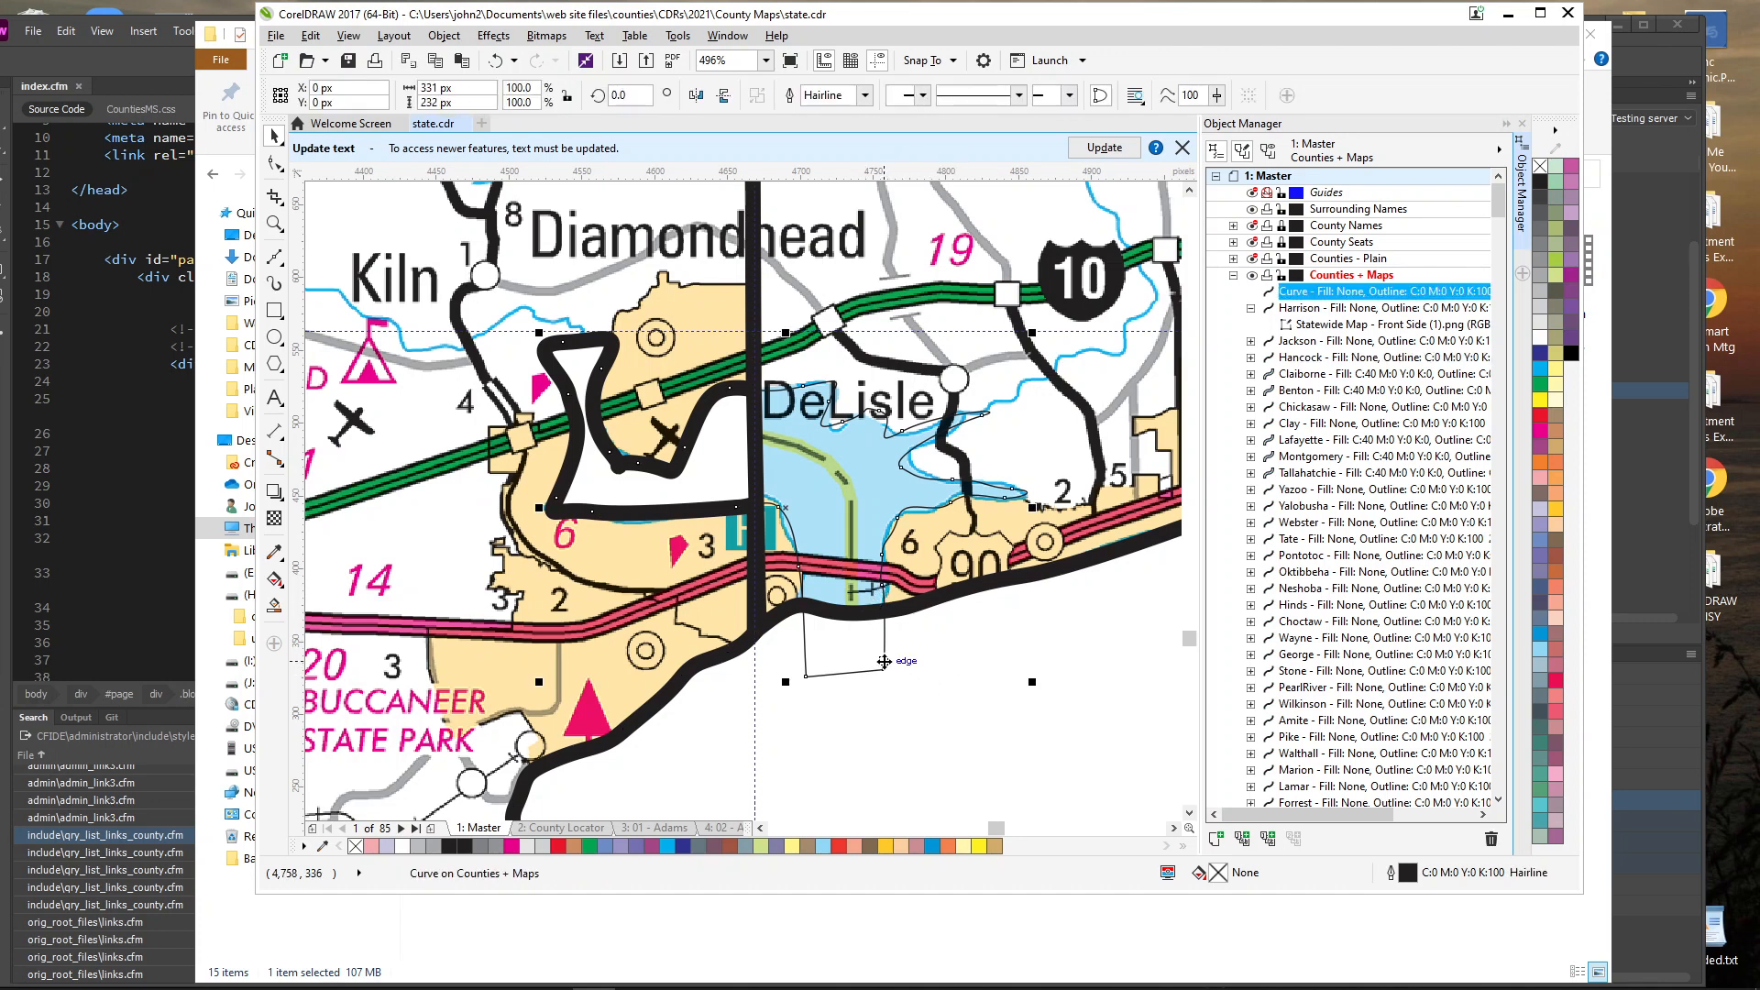
pyautogui.keyDown('shift'); pyautogui.click(1087, 426); pyautogui.keyUp('shift')
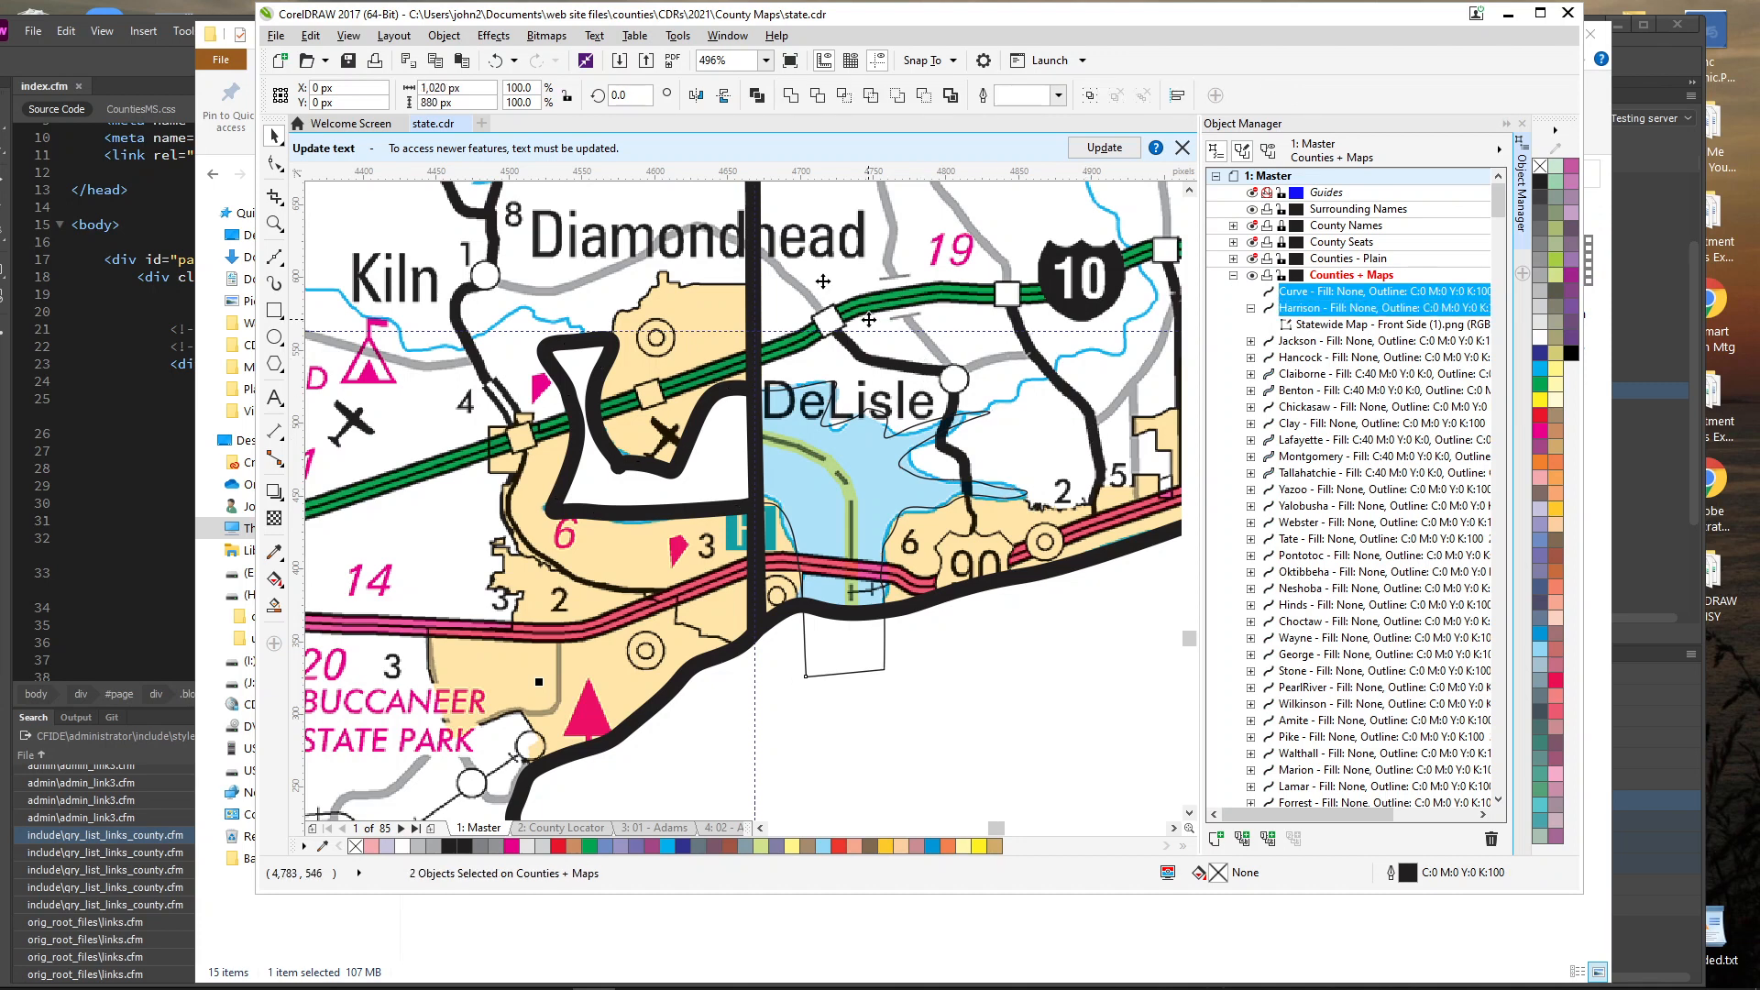
pyautogui.click(446, 36)
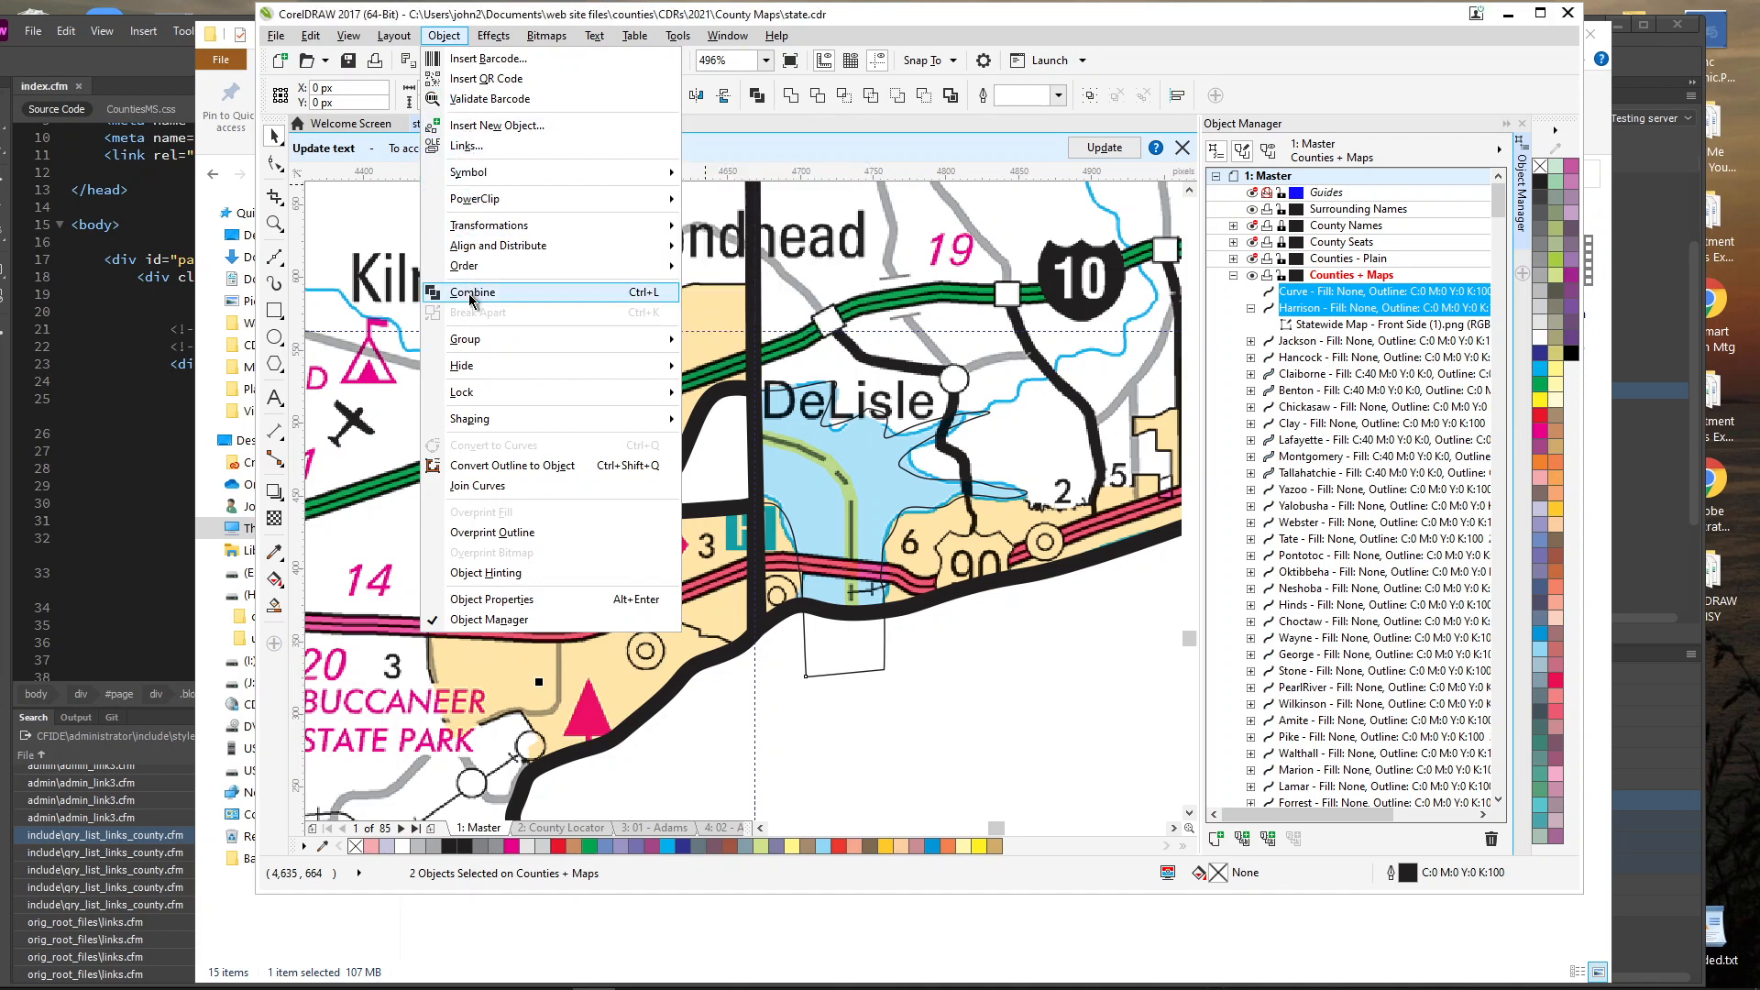
pyautogui.moveTo(471, 420)
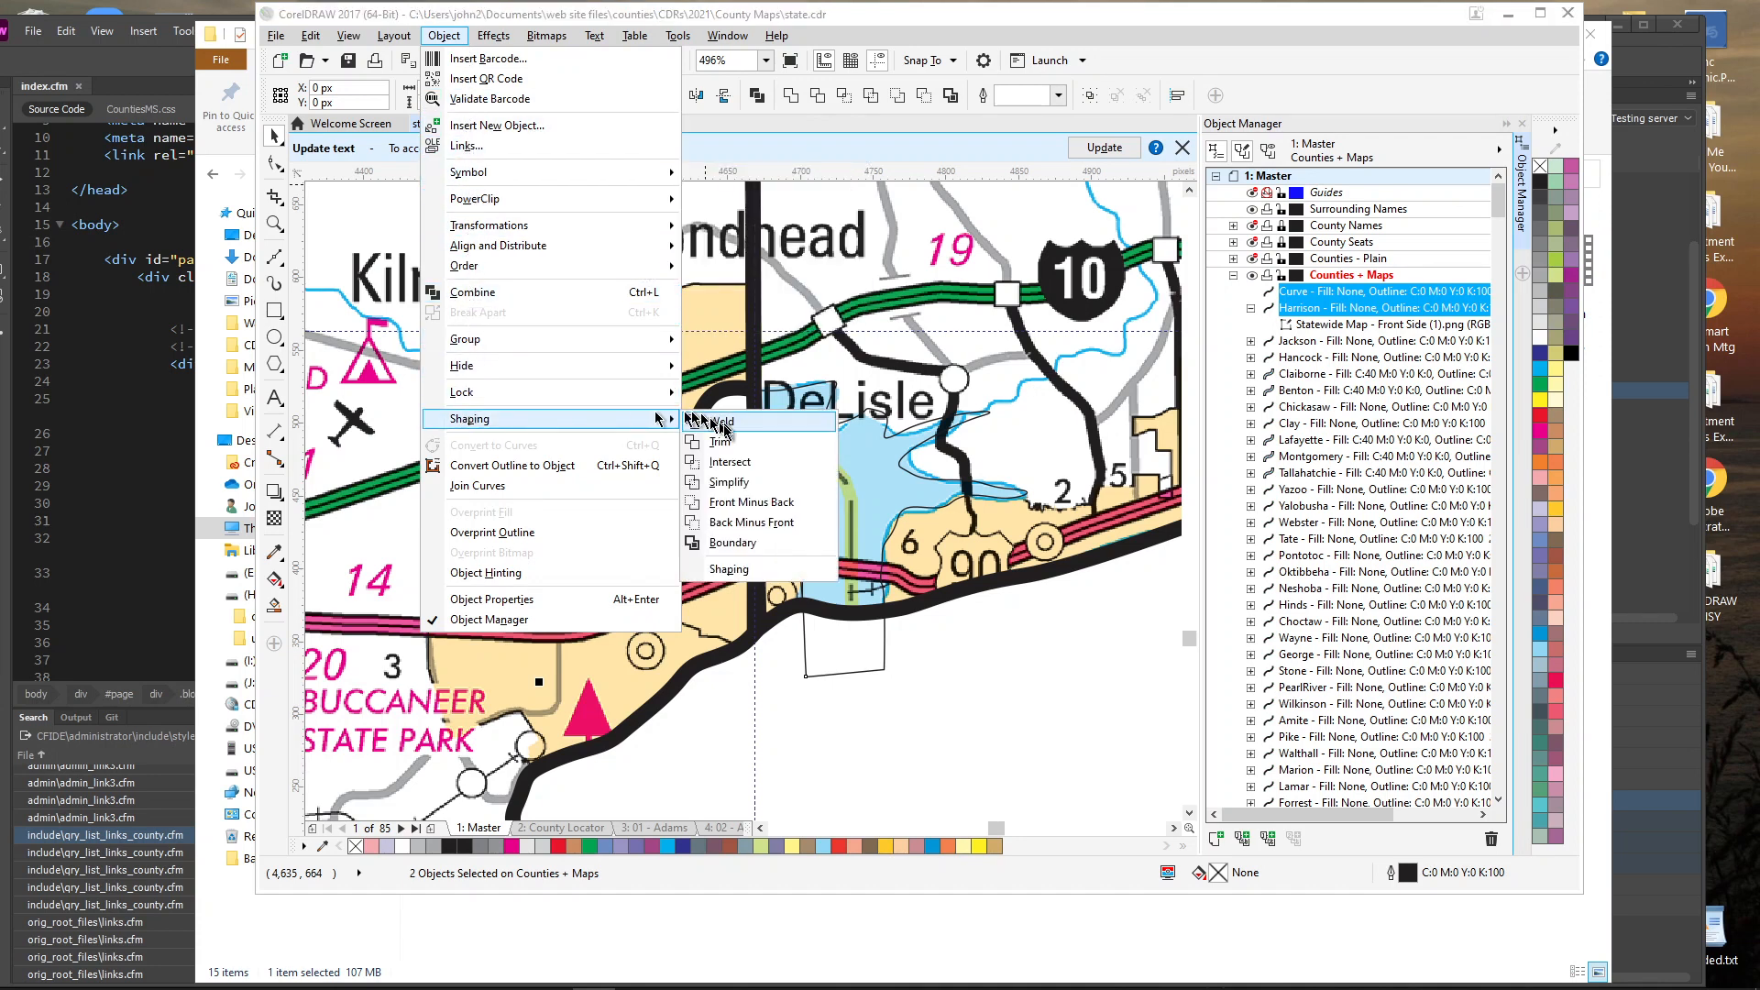
pyautogui.click(728, 462)
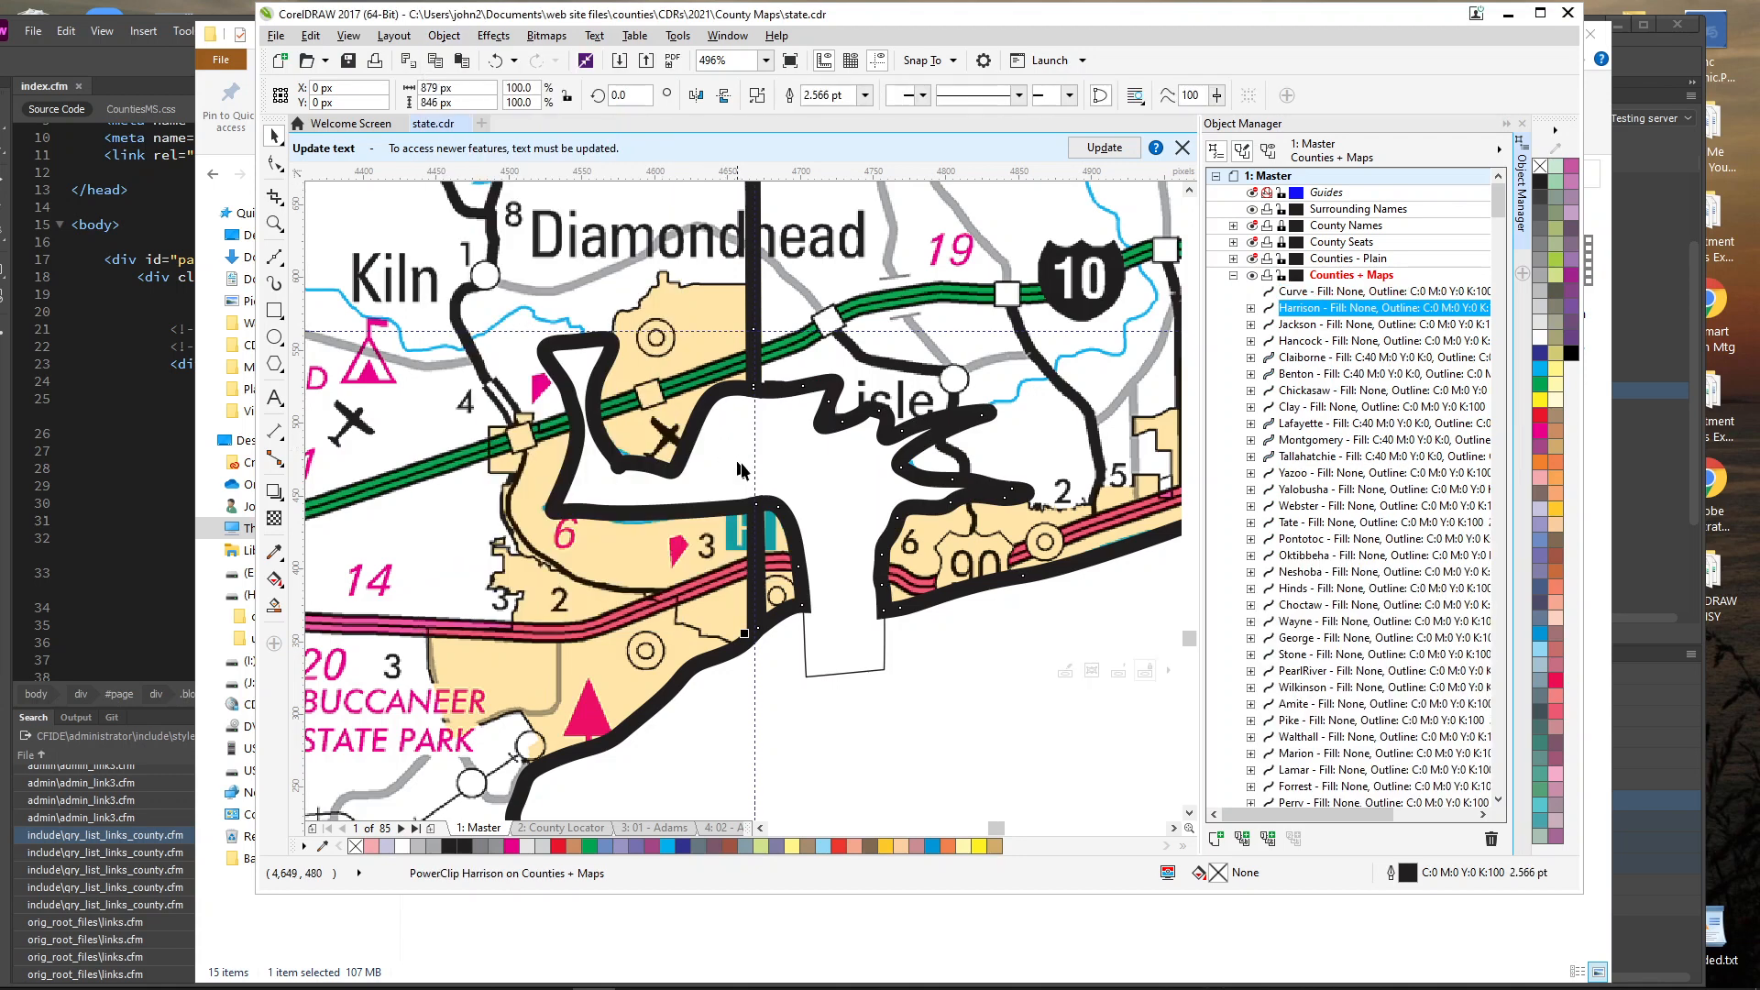
# Delete the bay tracing curve.
pyautogui.click(902, 763)
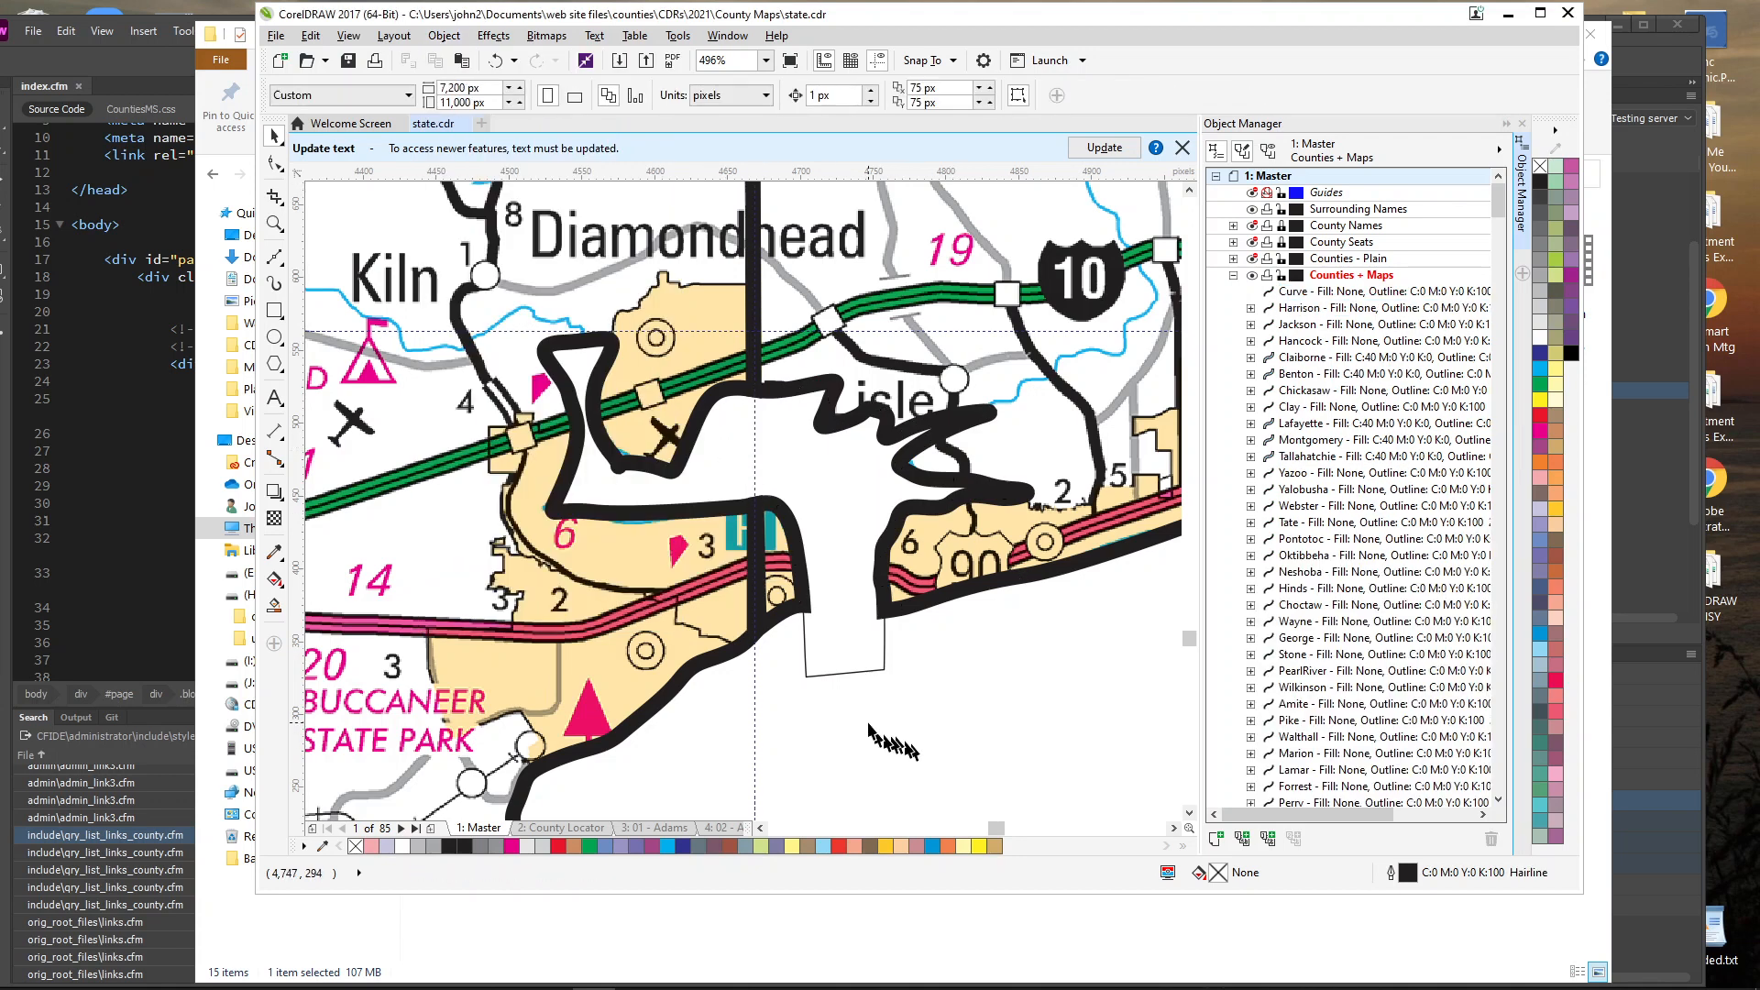
pyautogui.click(839, 671)
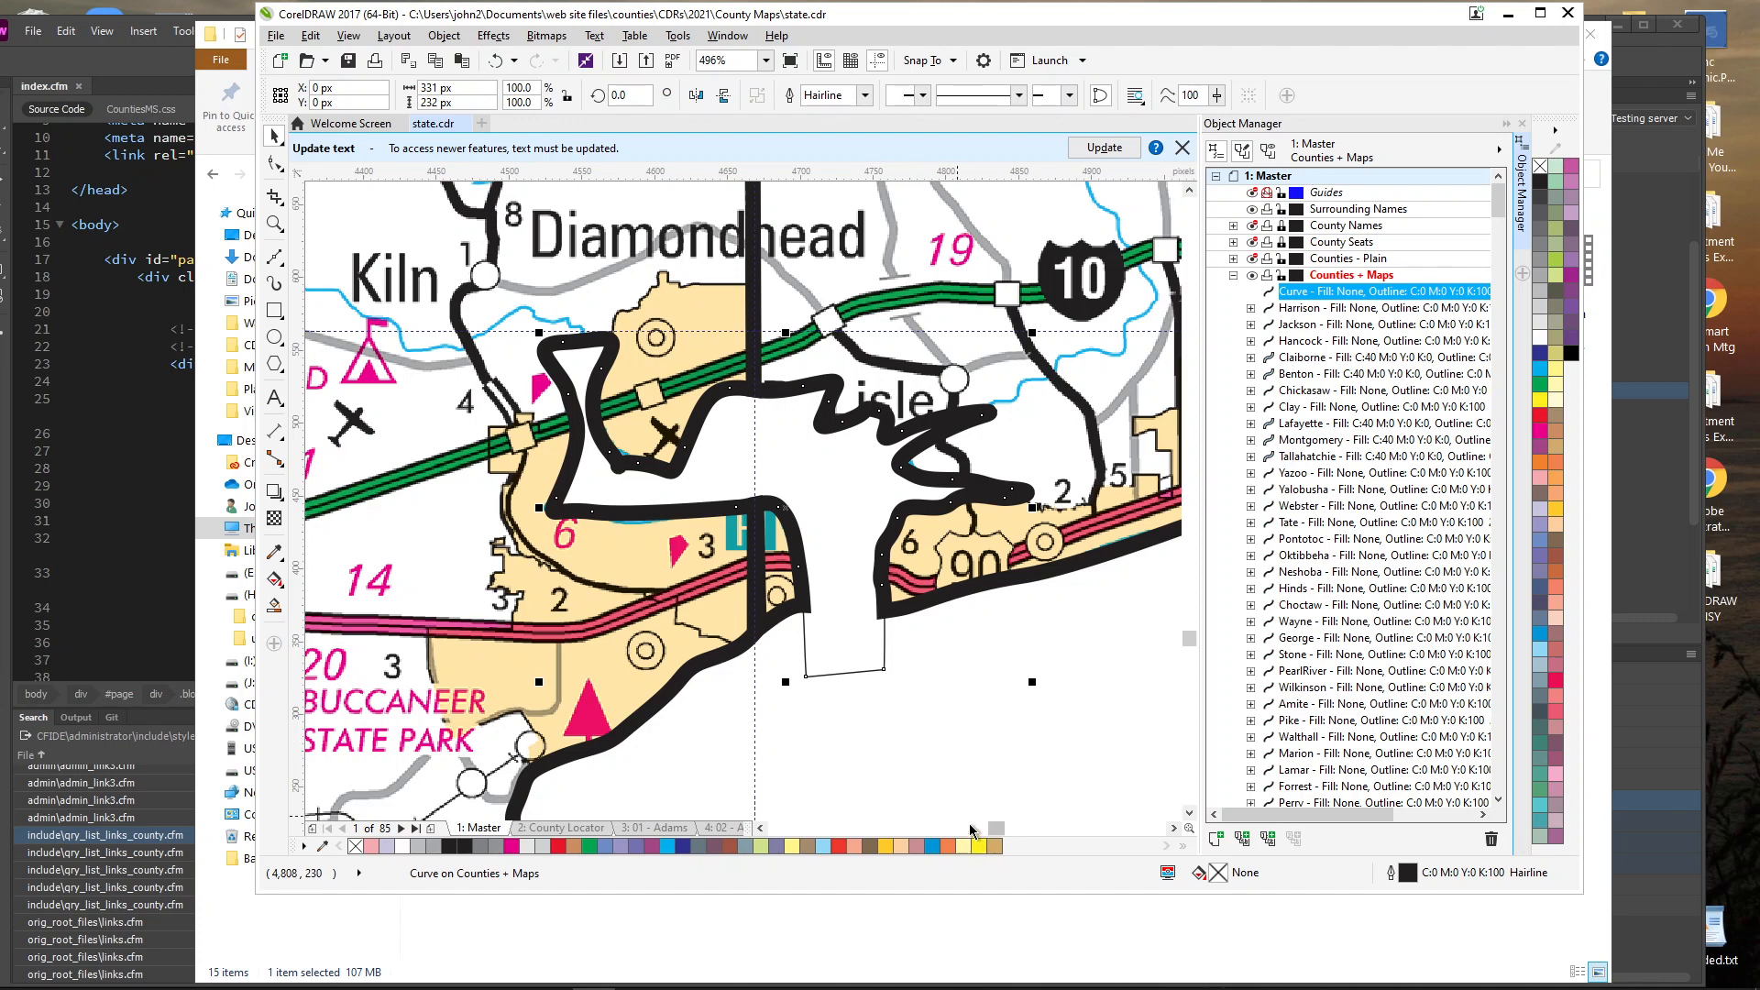
pyautogui.press('Delete')
# Check the nodes of the trimmed Harrison shape and break its two subpaths apart into separate objects.
pyautogui.doubleClick(790, 571)
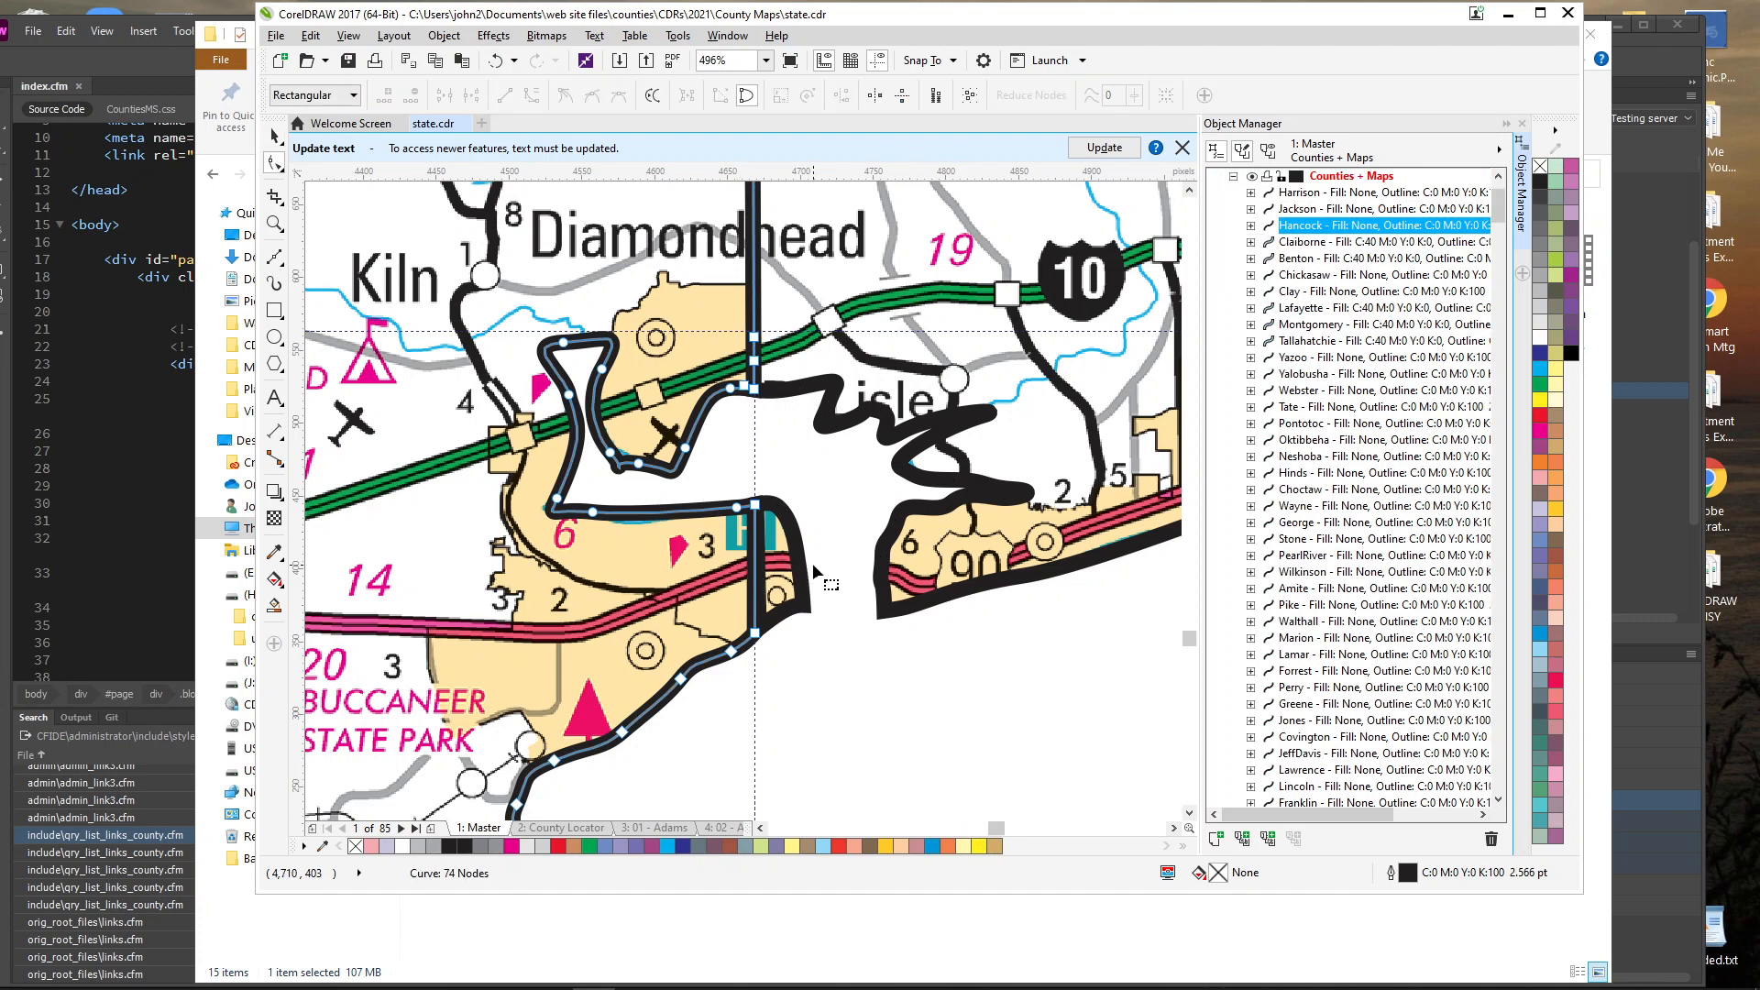
pyautogui.click(794, 570)
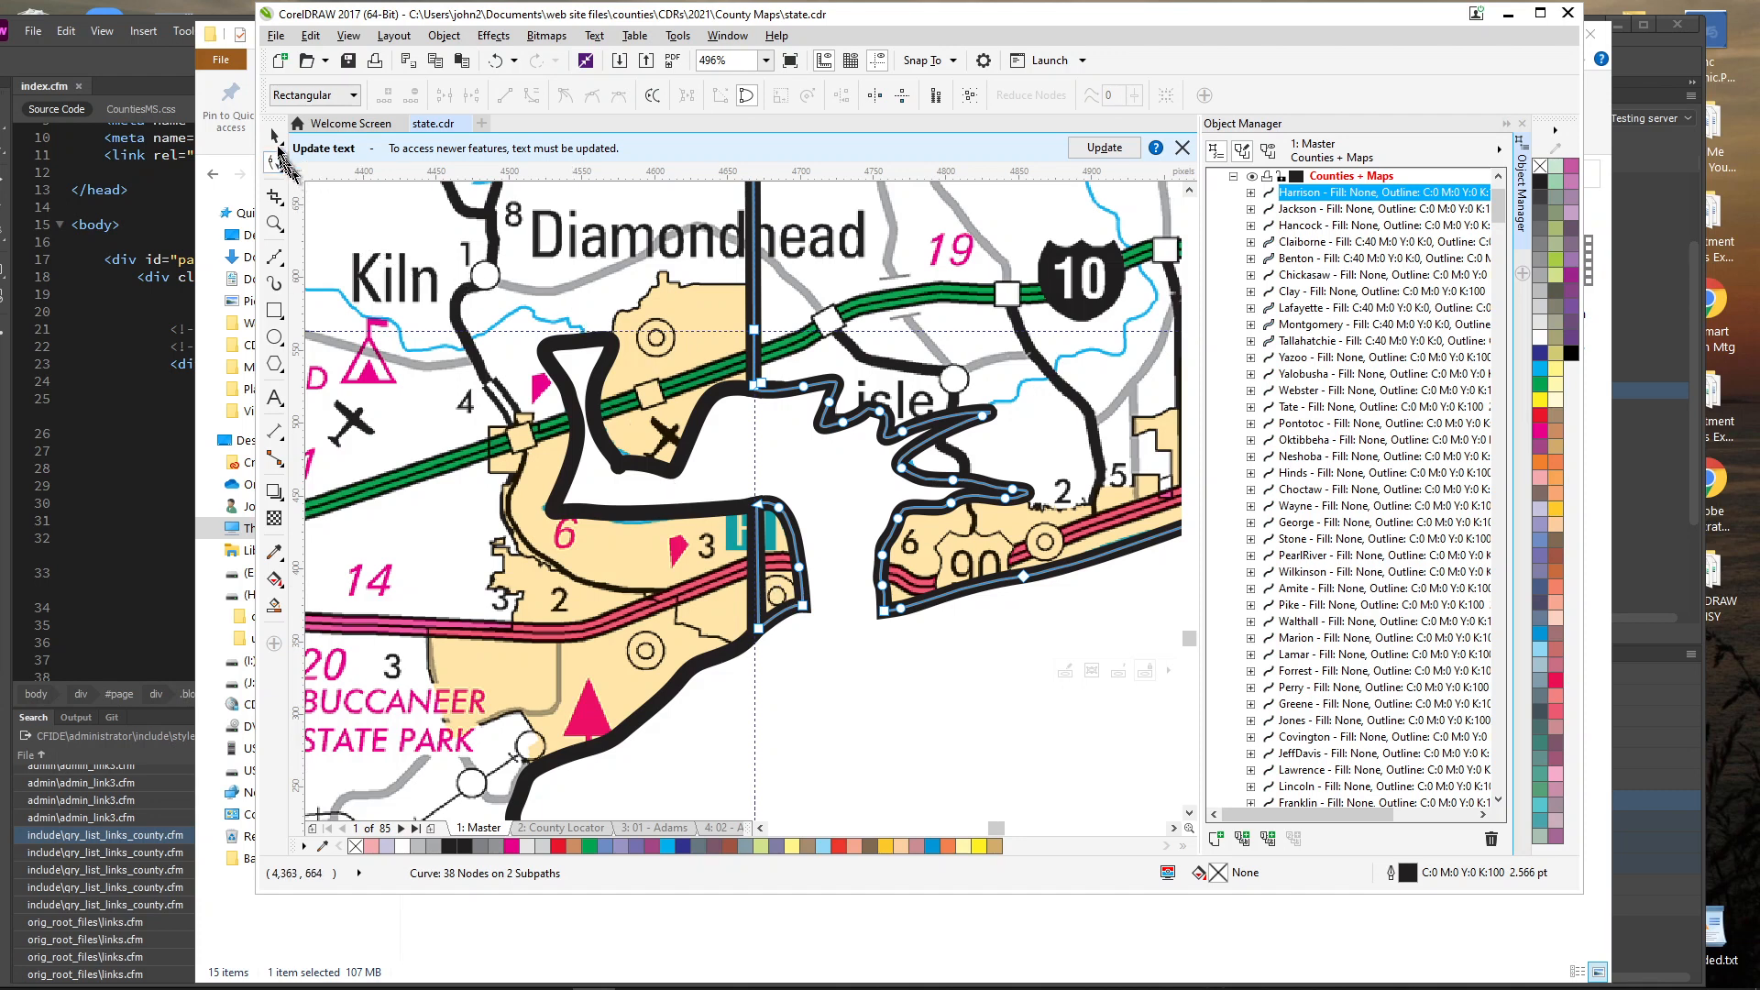
pyautogui.click(274, 162)
pyautogui.click(275, 138)
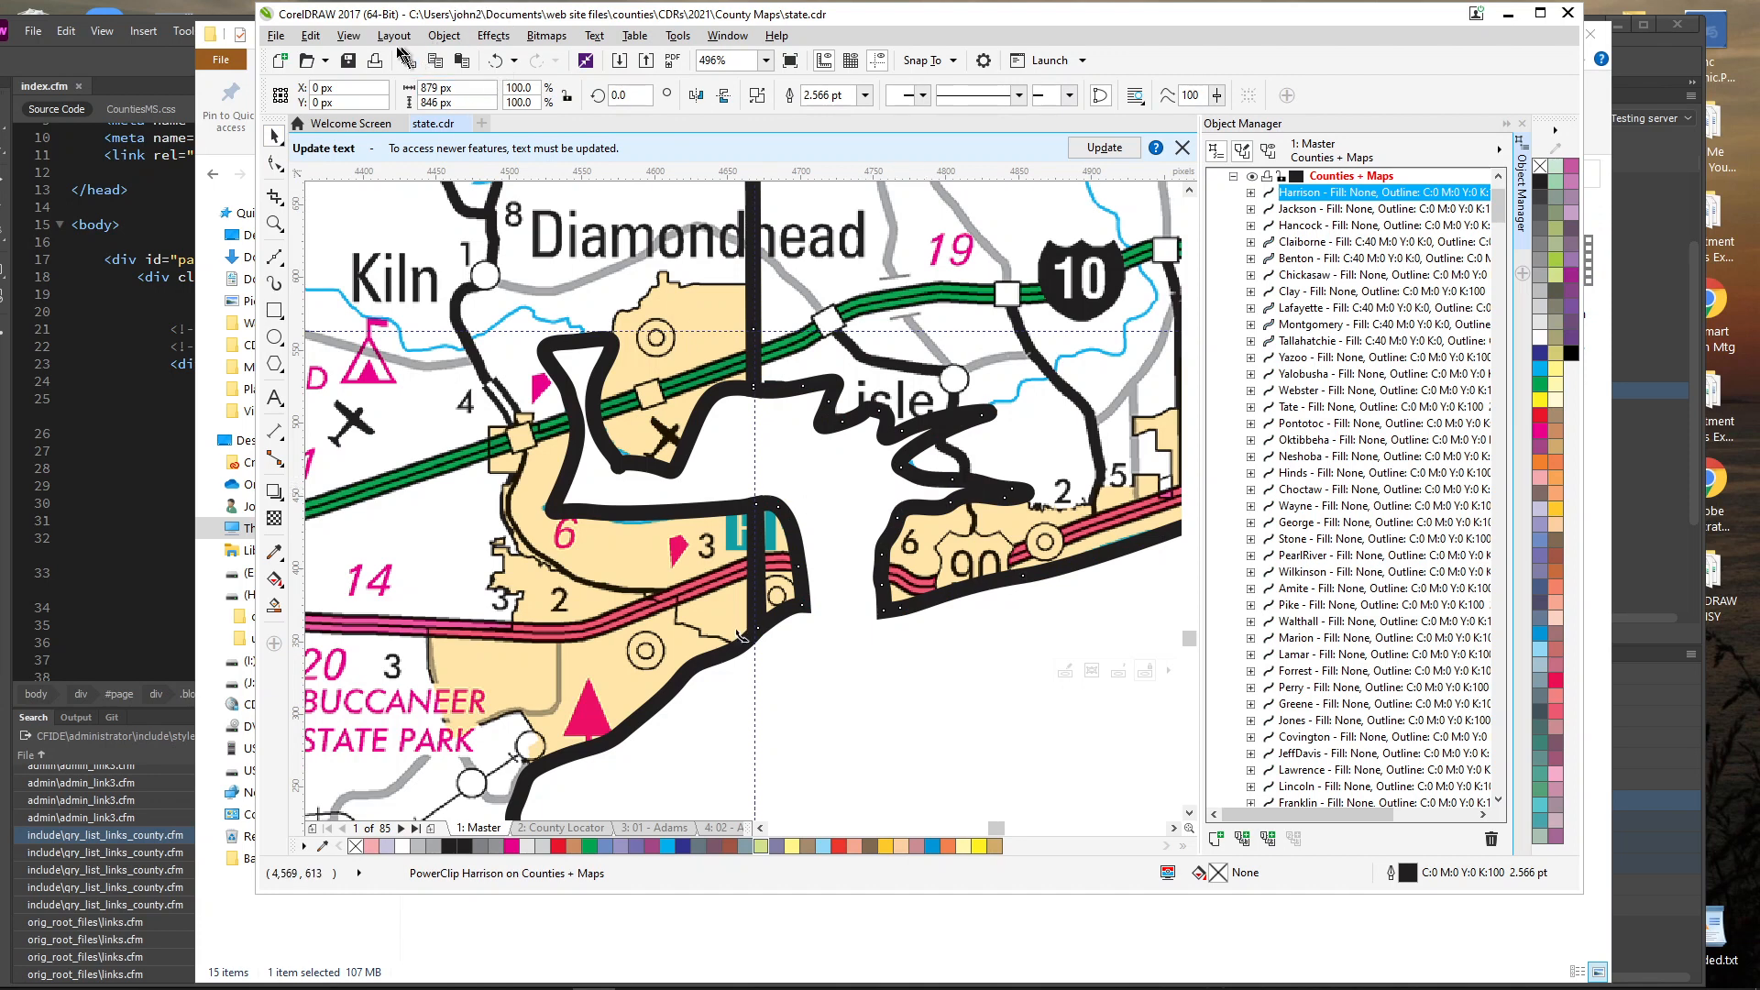
pyautogui.click(444, 36)
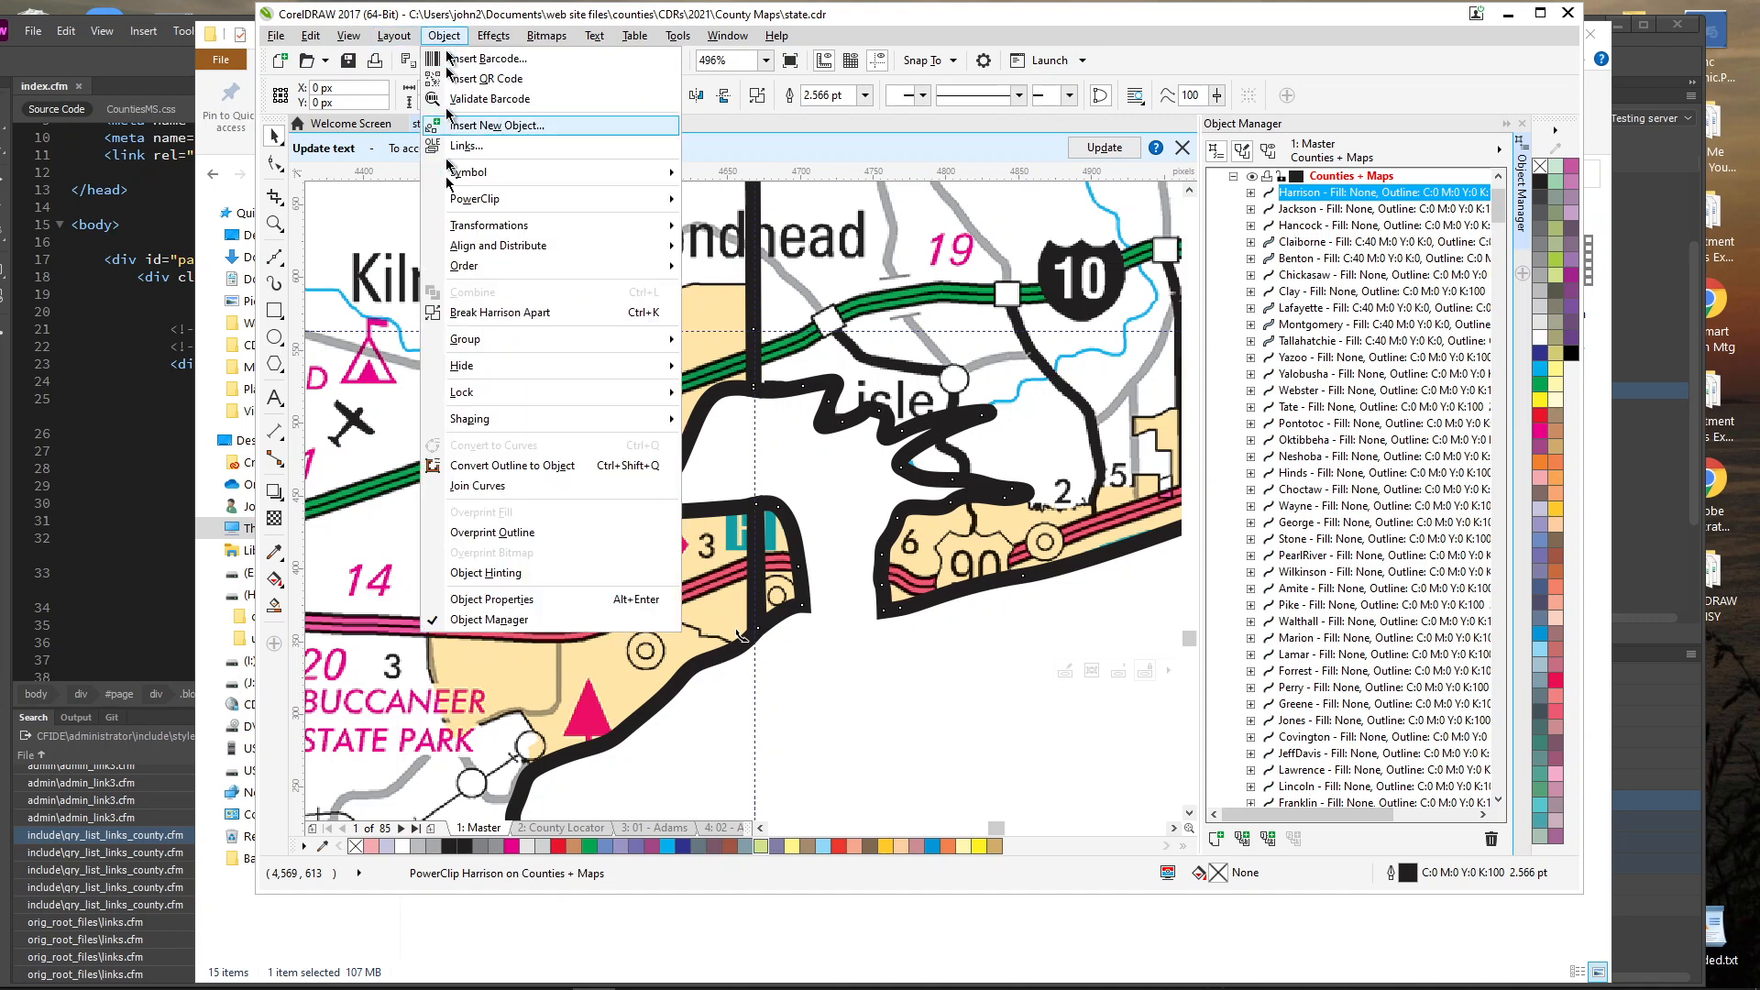
pyautogui.click(470, 320)
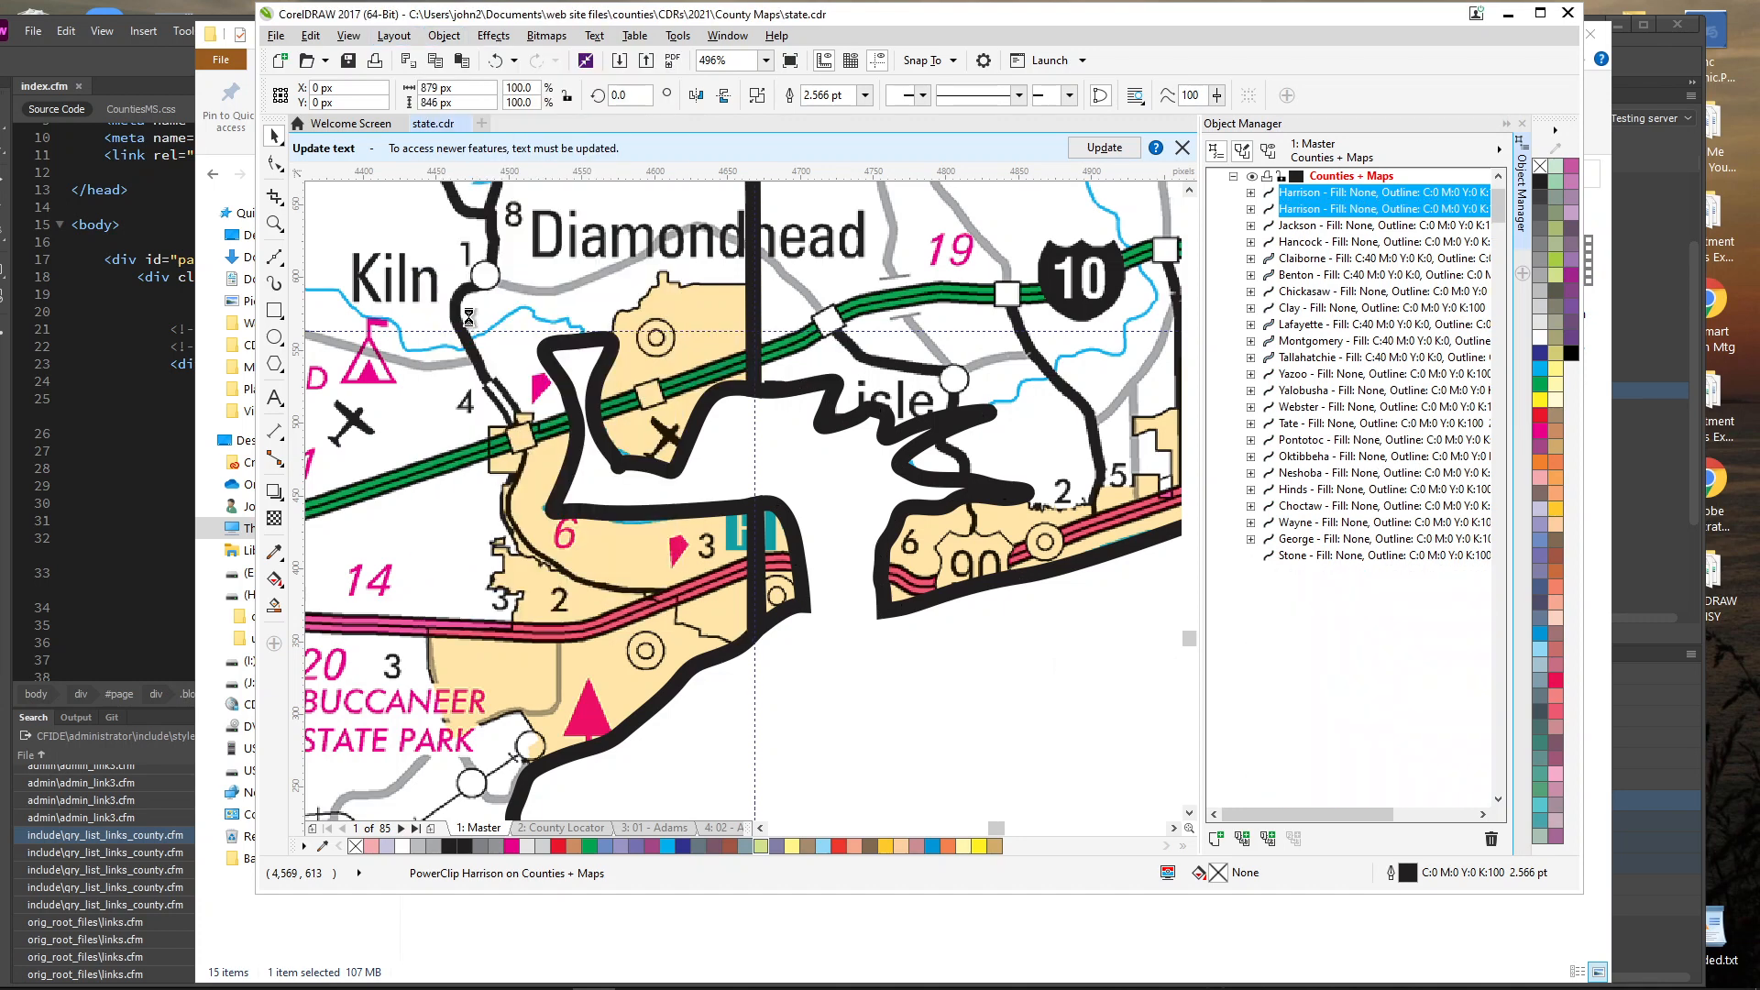
# Combine the small detached Harrison piece west of the bay with the Hancock county shape.
pyautogui.click(768, 620)
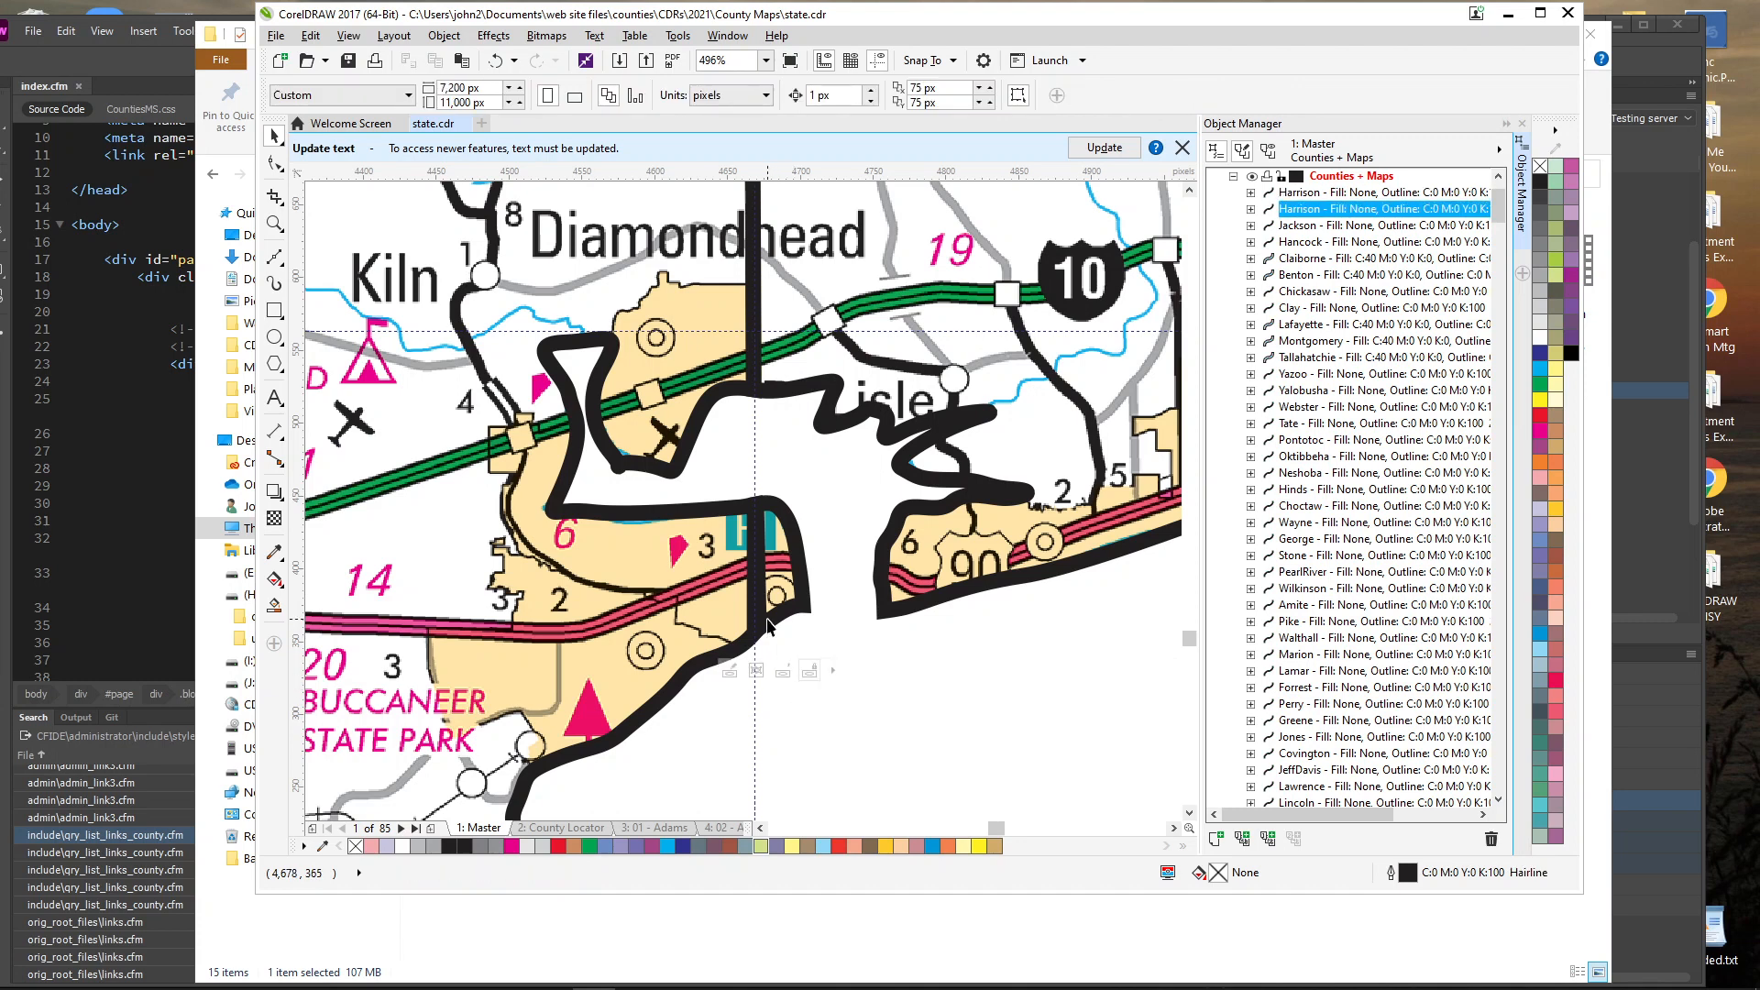
pyautogui.click(781, 670)
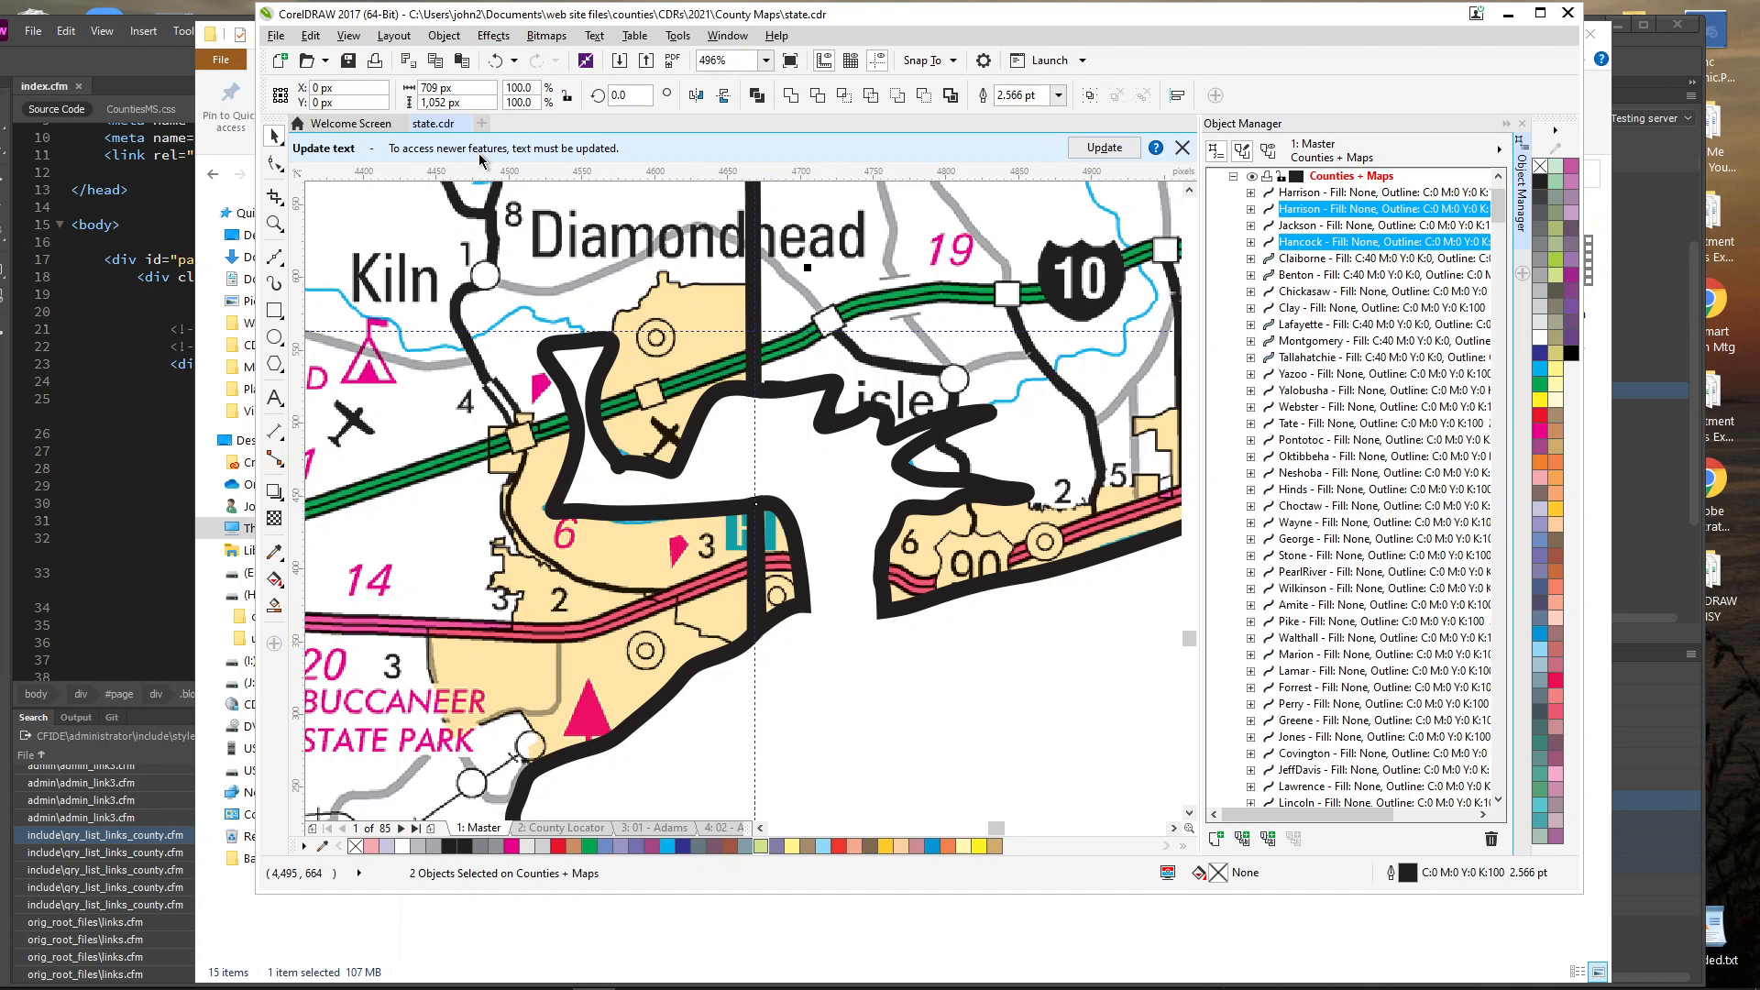
pyautogui.click(443, 36)
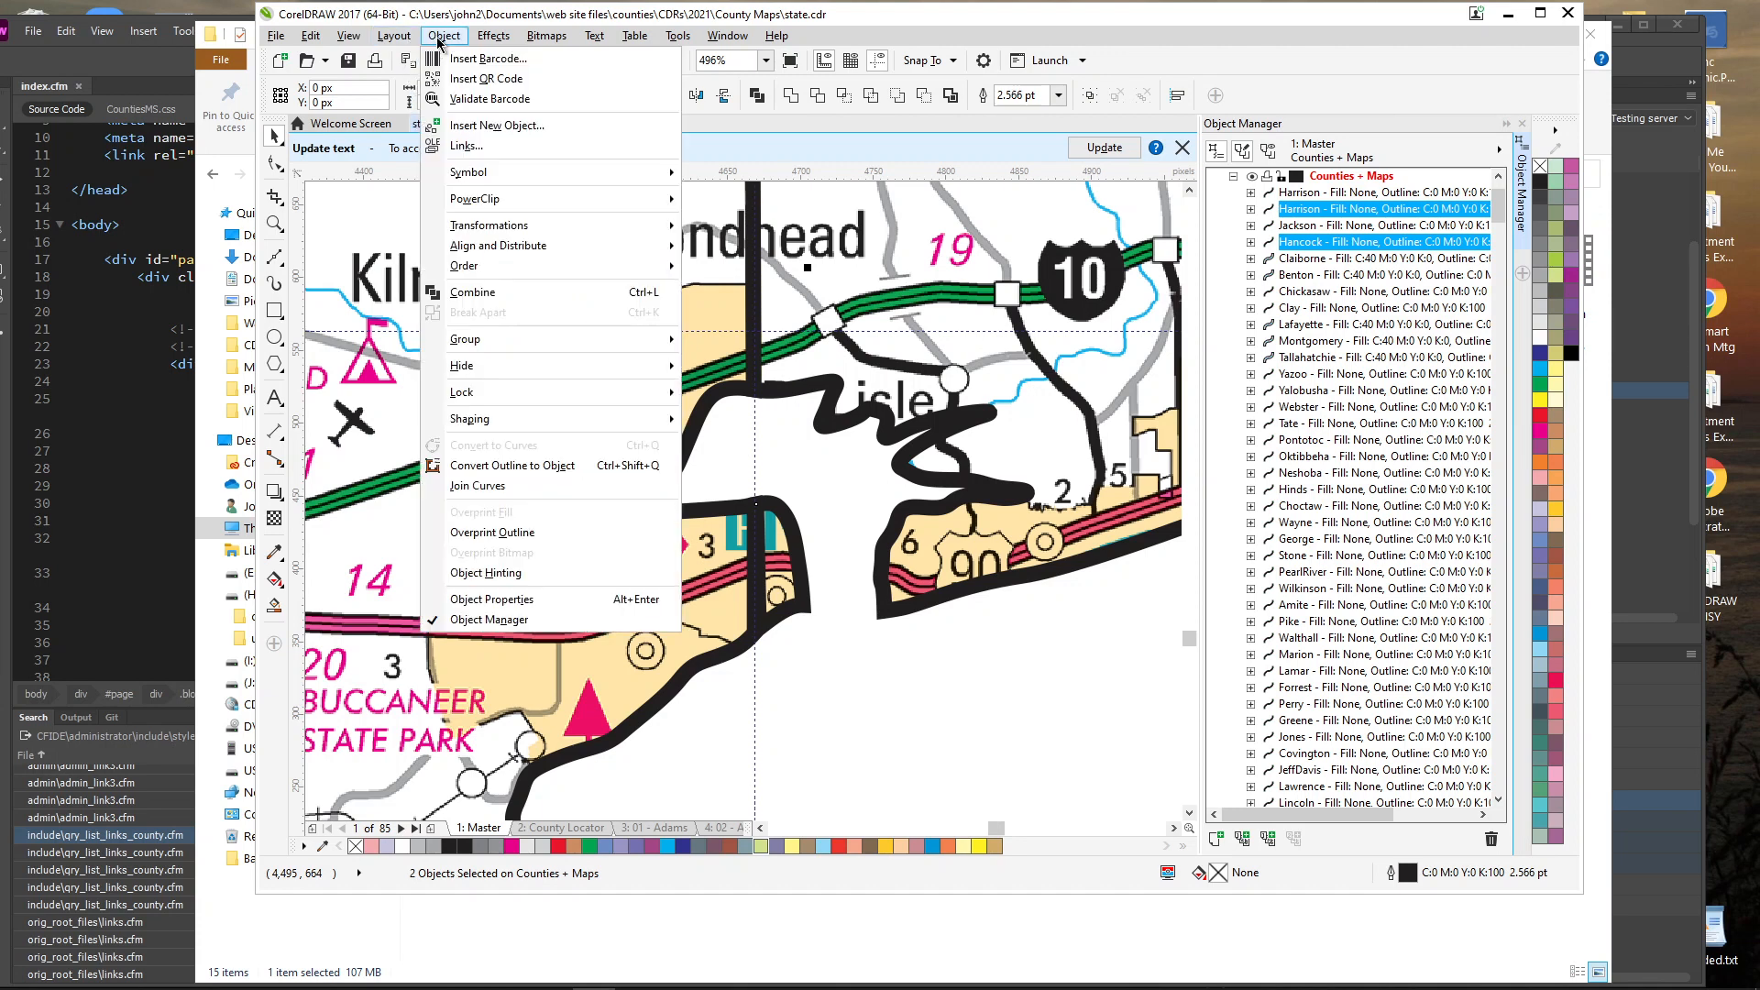
pyautogui.click(472, 292)
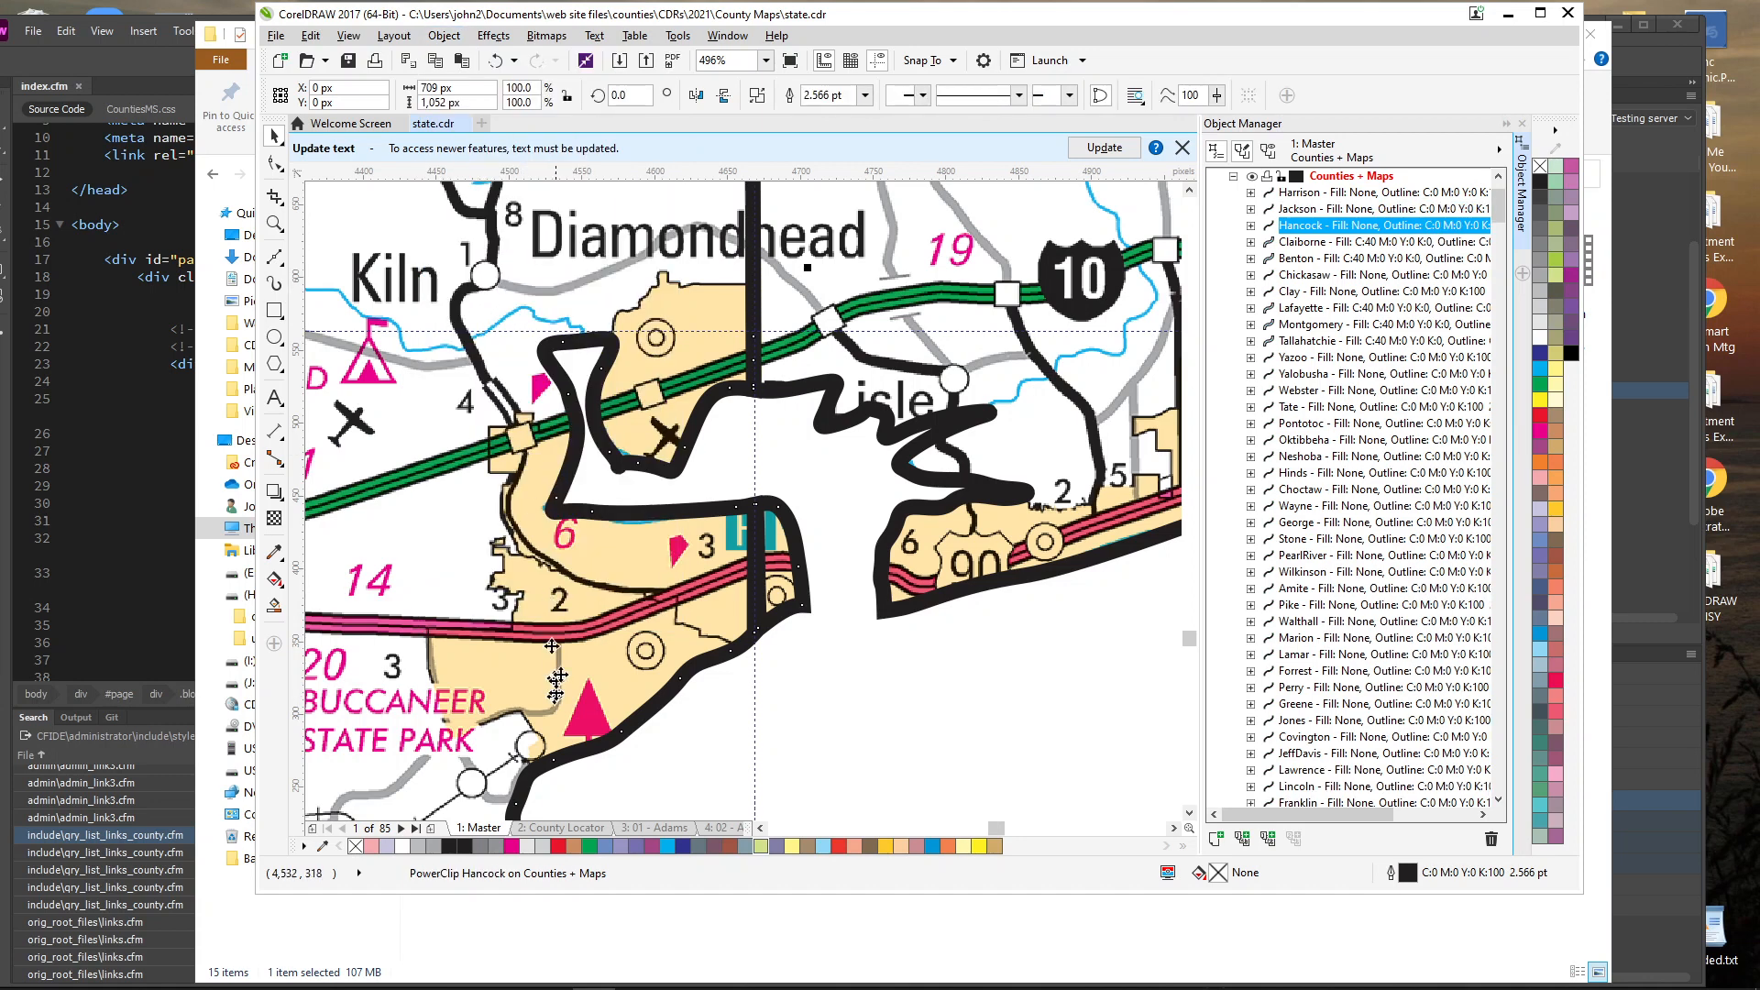
# Move the upper and lower left nodes of the small former Harrison piece onto the adjoining Hancock border so the subpaths overlap.
pyautogui.press('z')
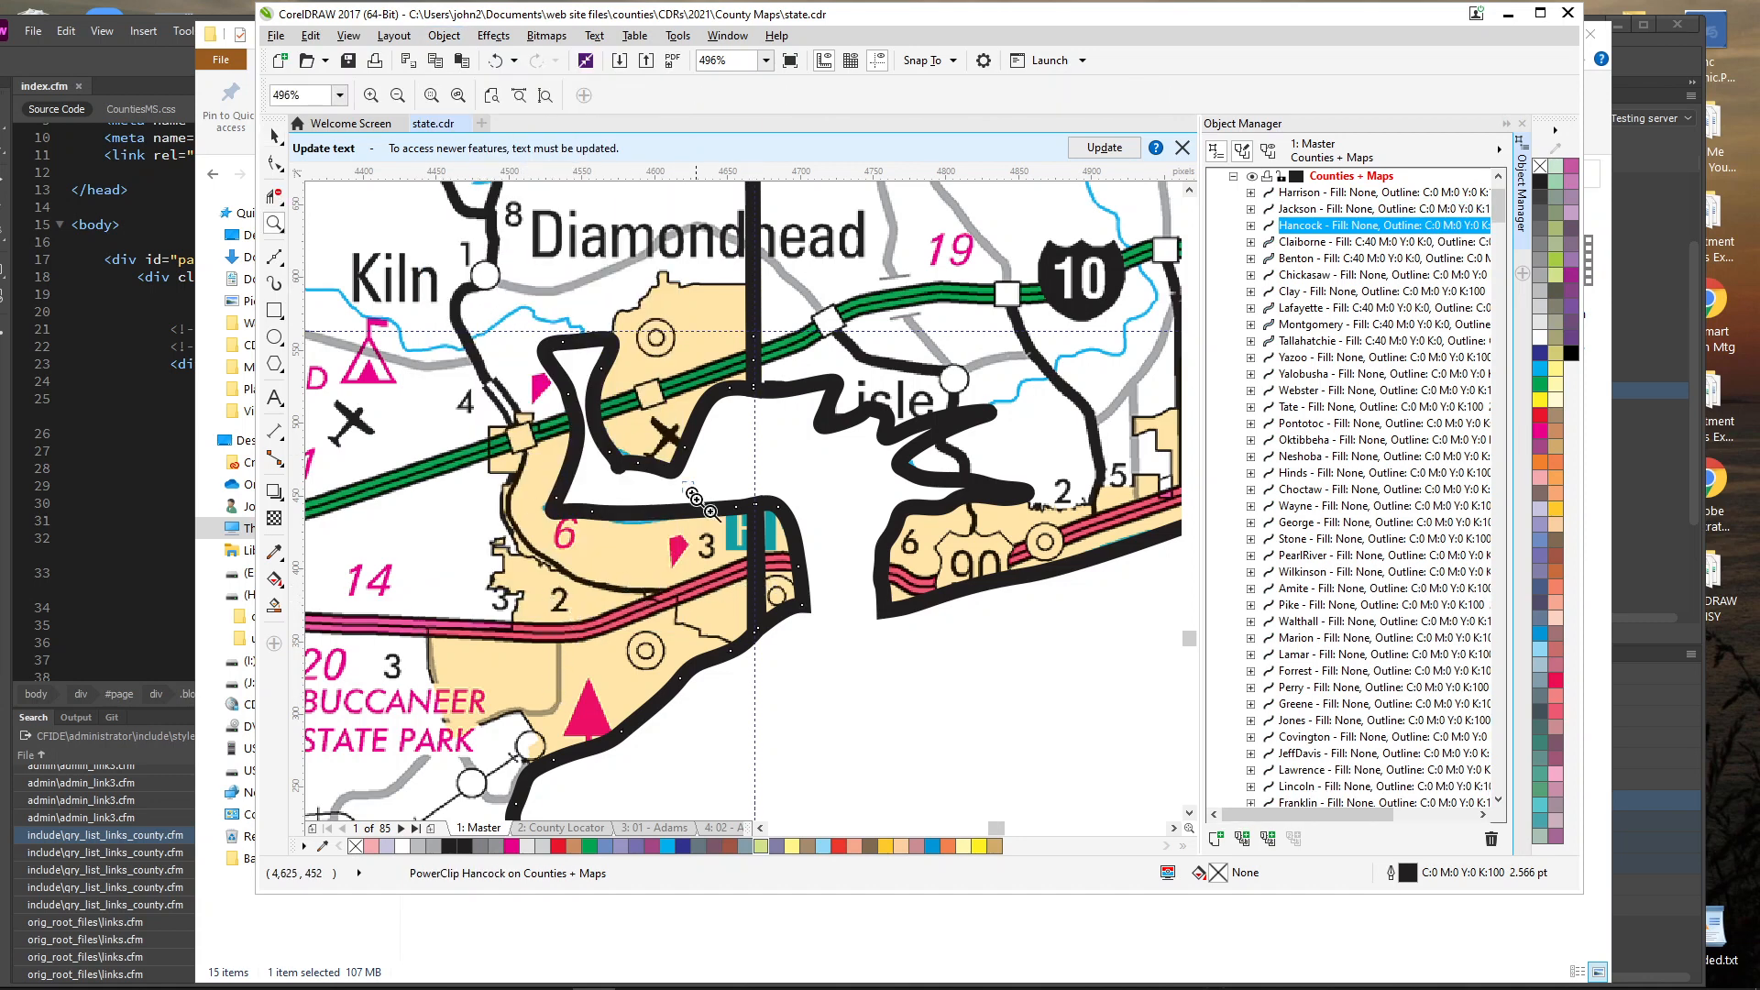
pyautogui.moveTo(734, 563); pyautogui.dragTo(868, 706)
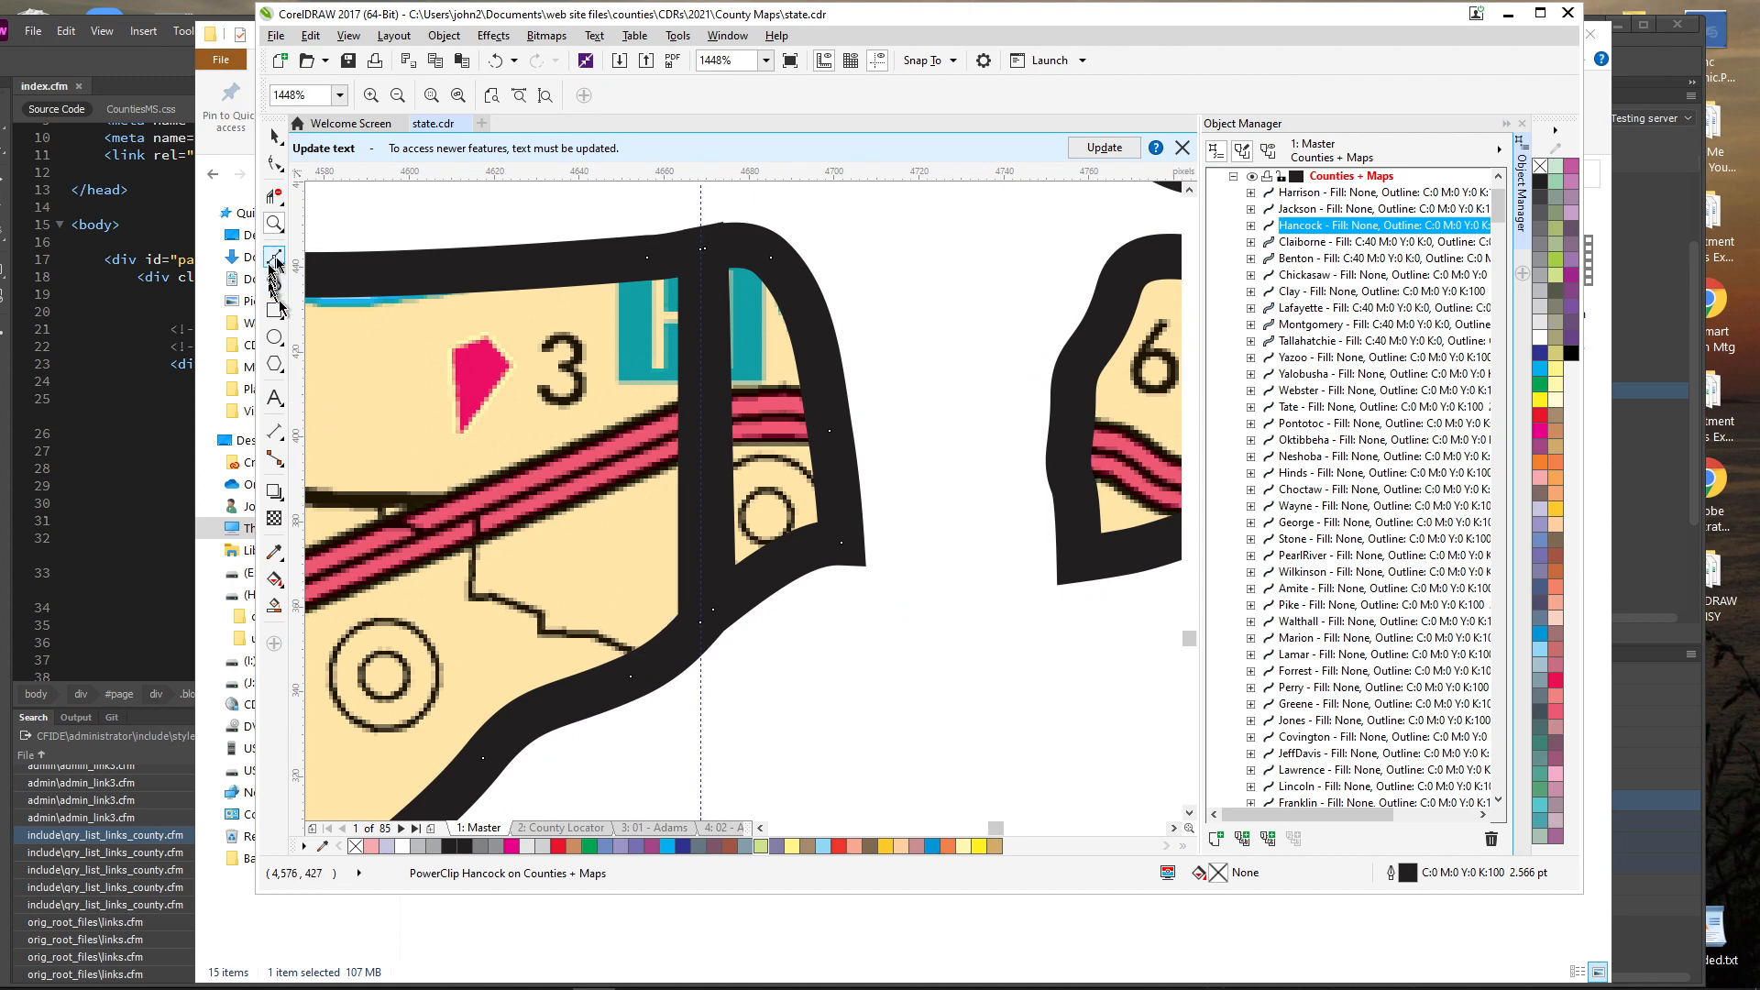
pyautogui.click(274, 172)
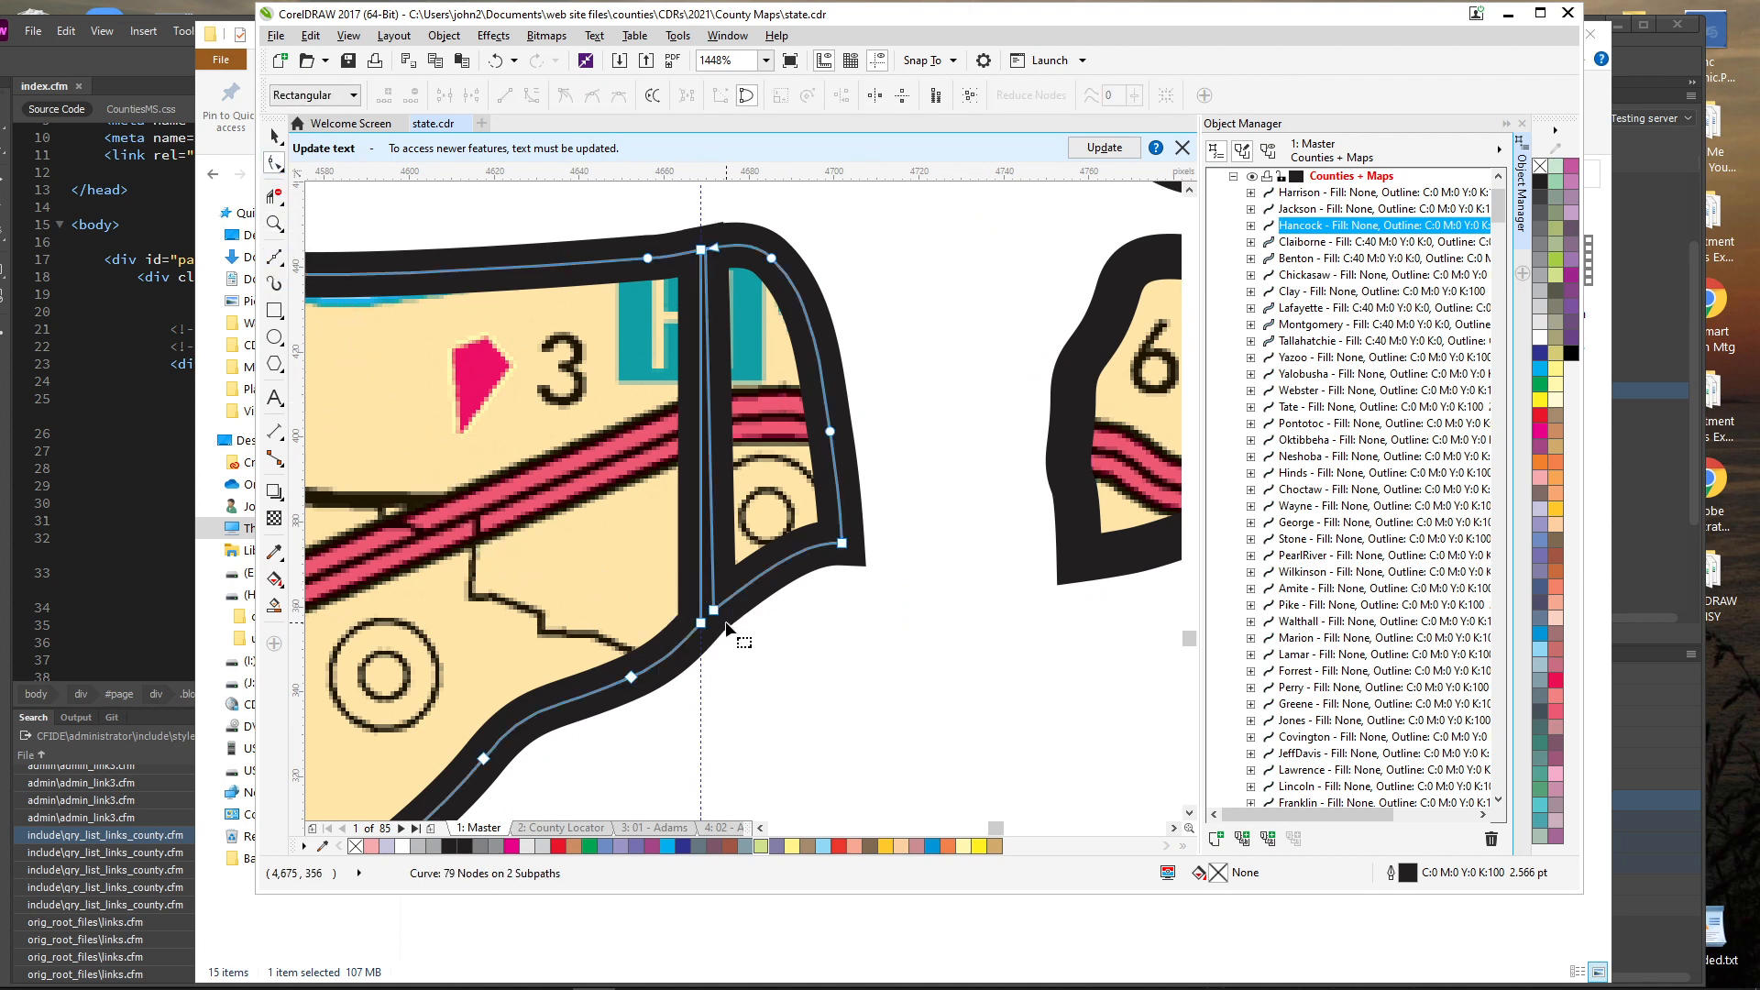
pyautogui.moveTo(712, 613); pyautogui.dragTo(695, 636)
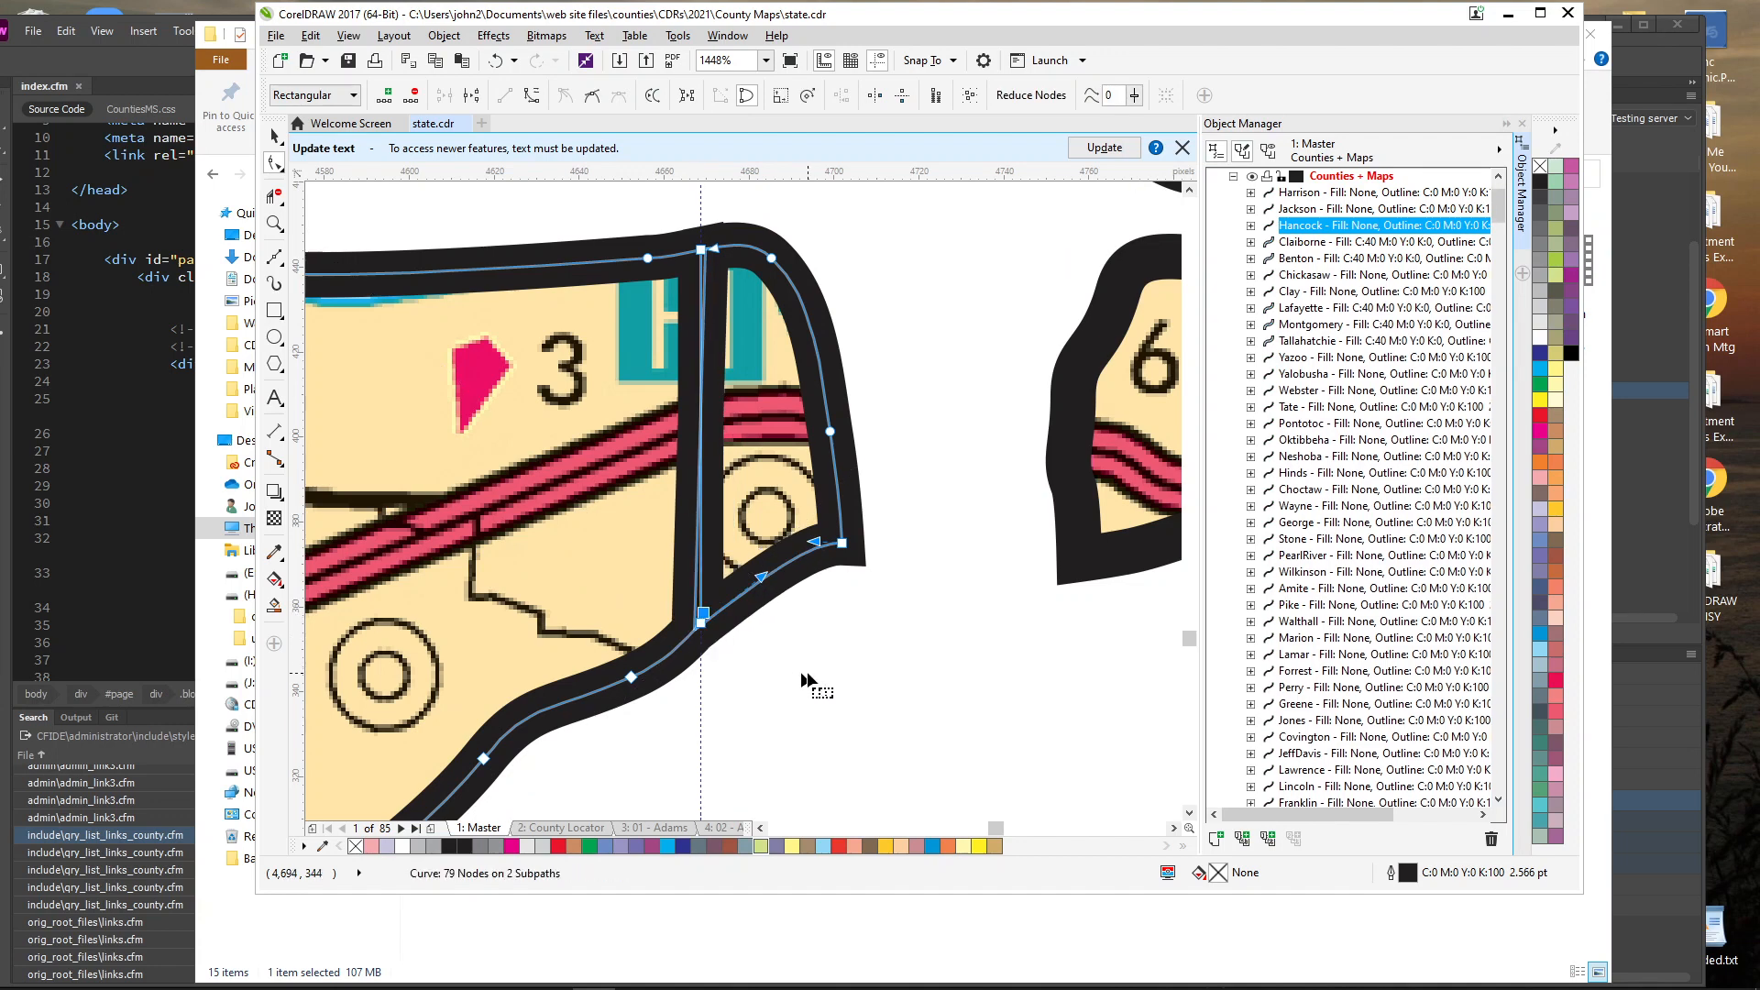
pyautogui.click(718, 254)
pyautogui.moveTo(718, 256); pyautogui.dragTo(704, 250)
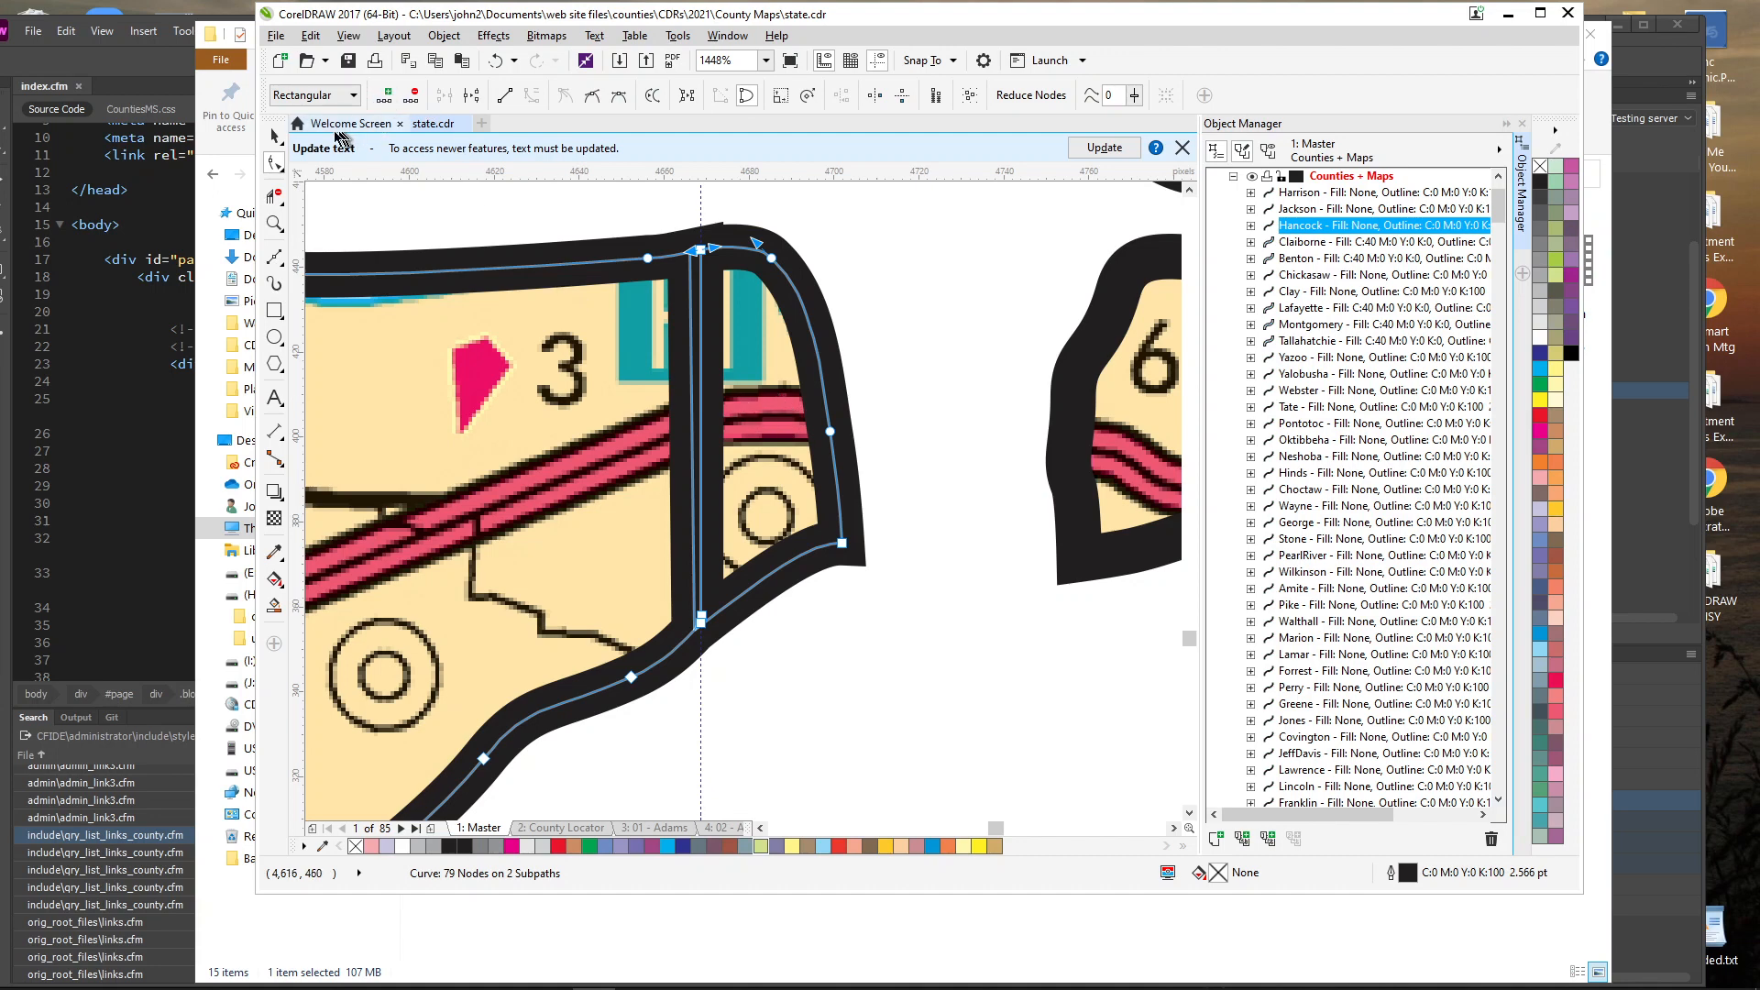
# Weld the Hancock shape's two overlapping subpaths into one outline.
pyautogui.click(276, 137)
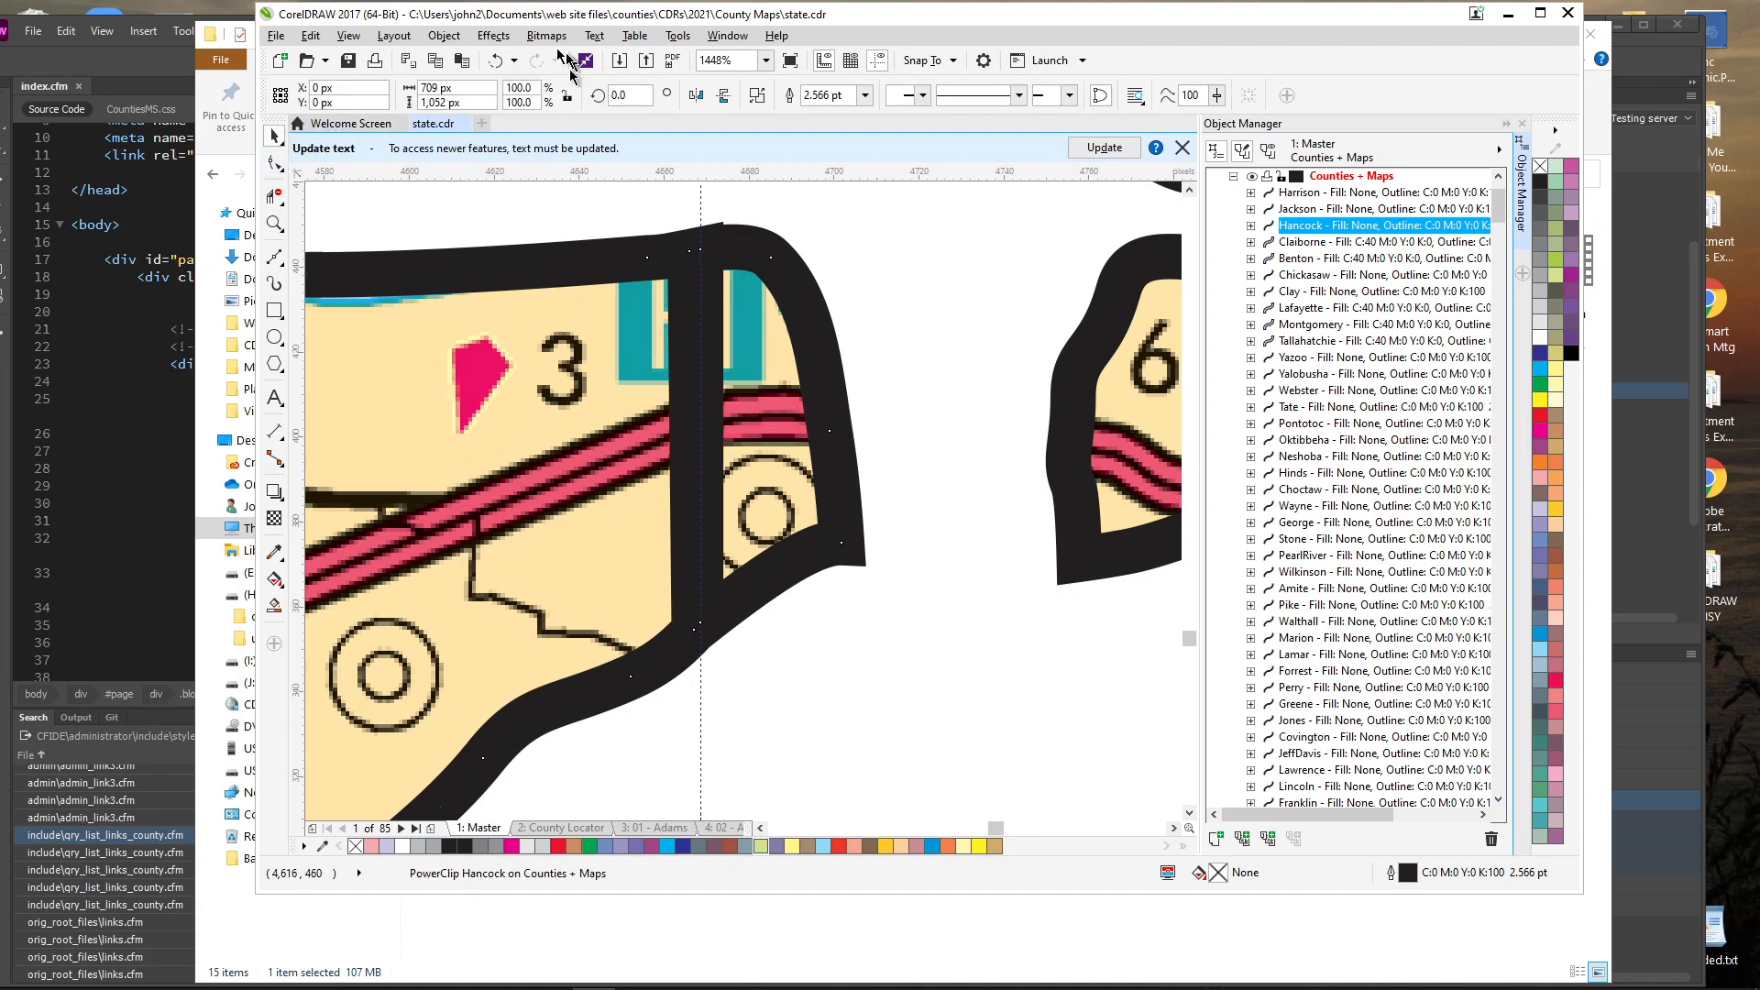
pyautogui.click(444, 34)
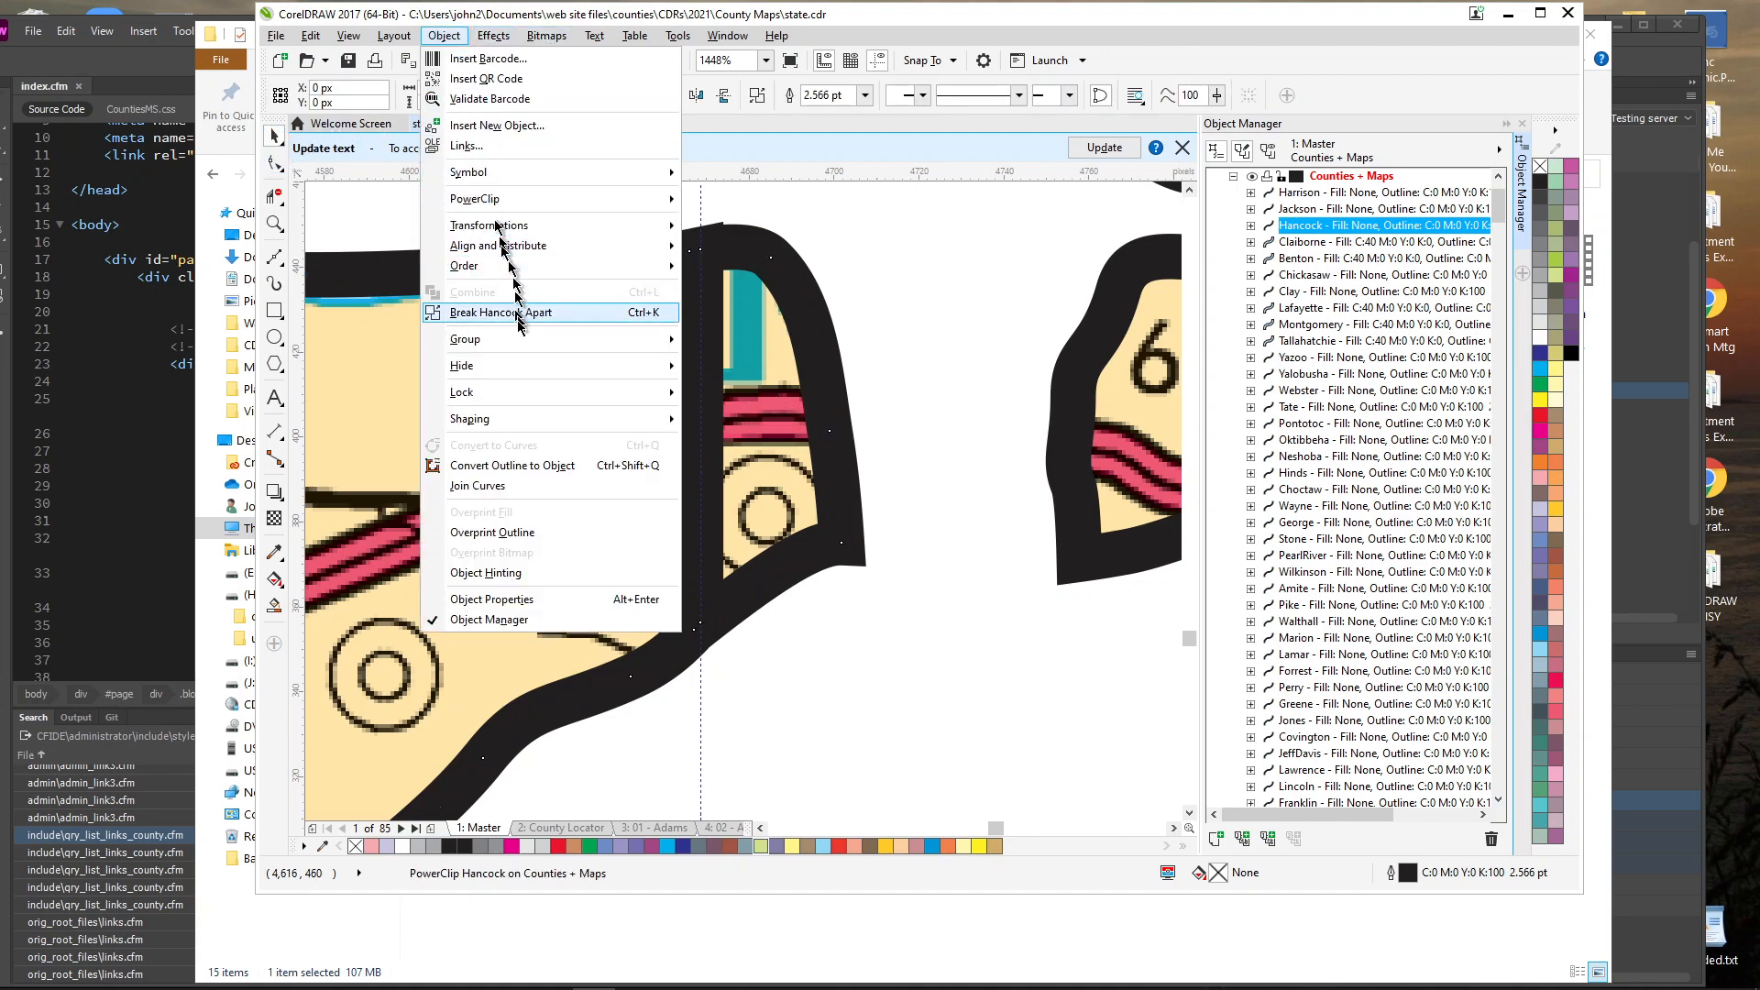
pyautogui.moveTo(523, 430)
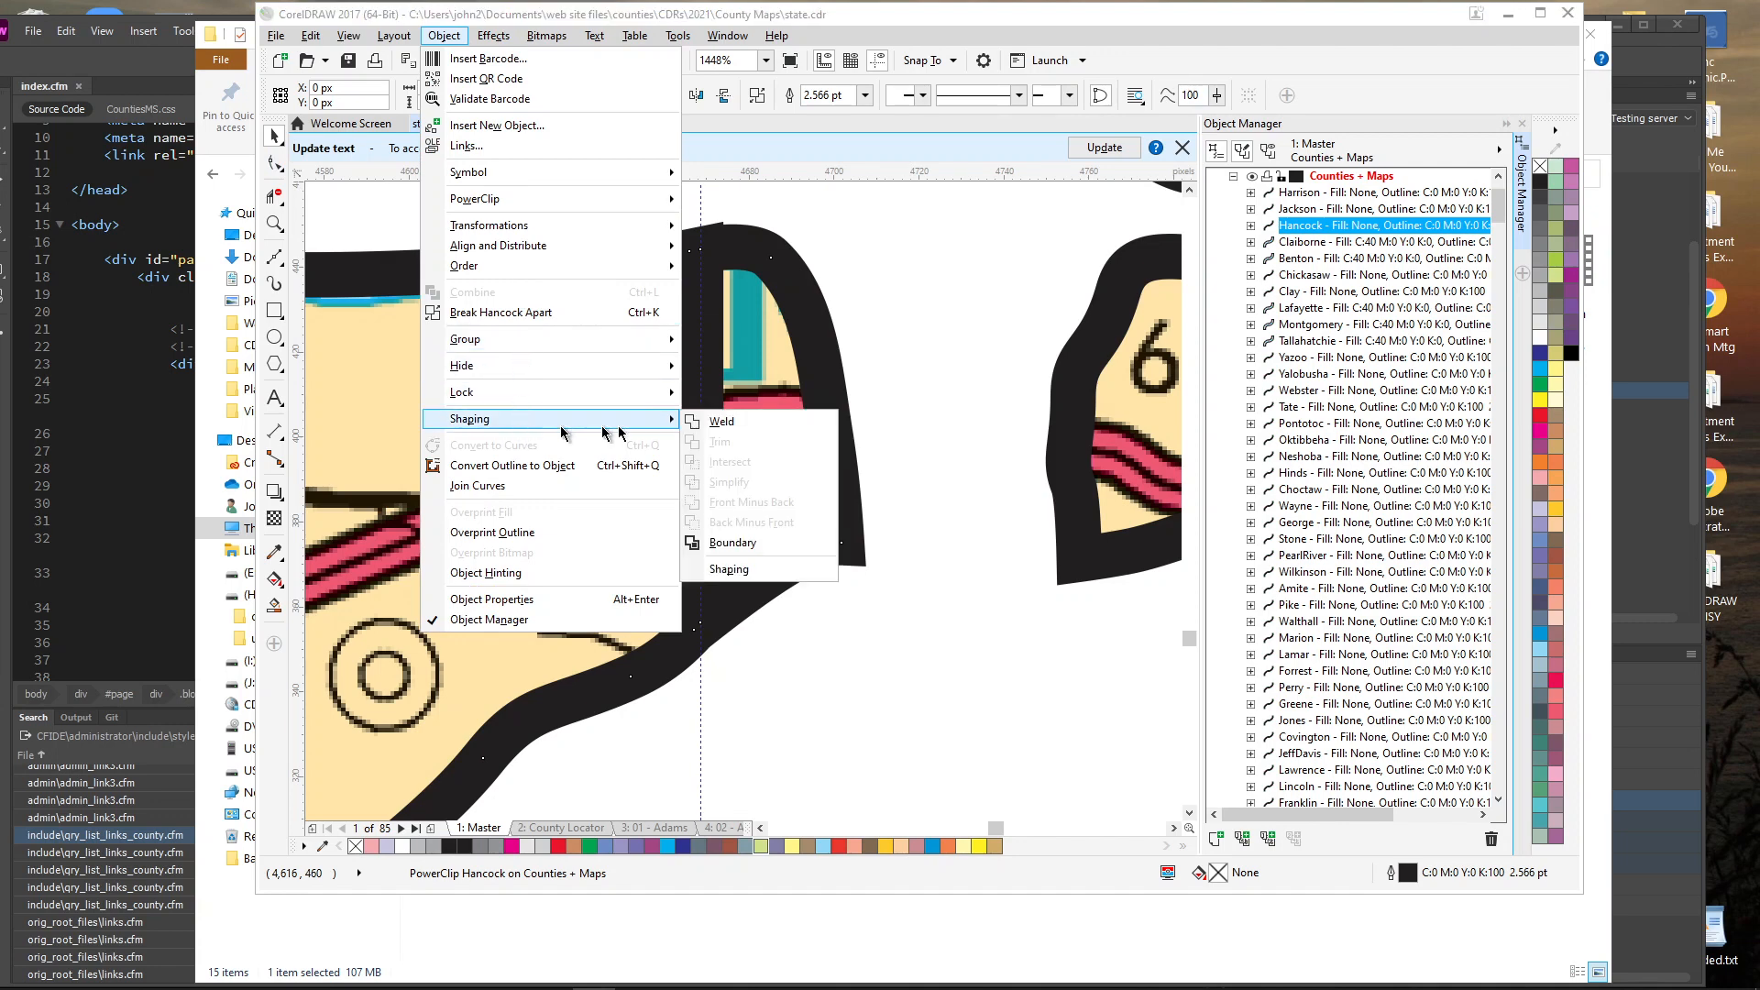
pyautogui.click(723, 422)
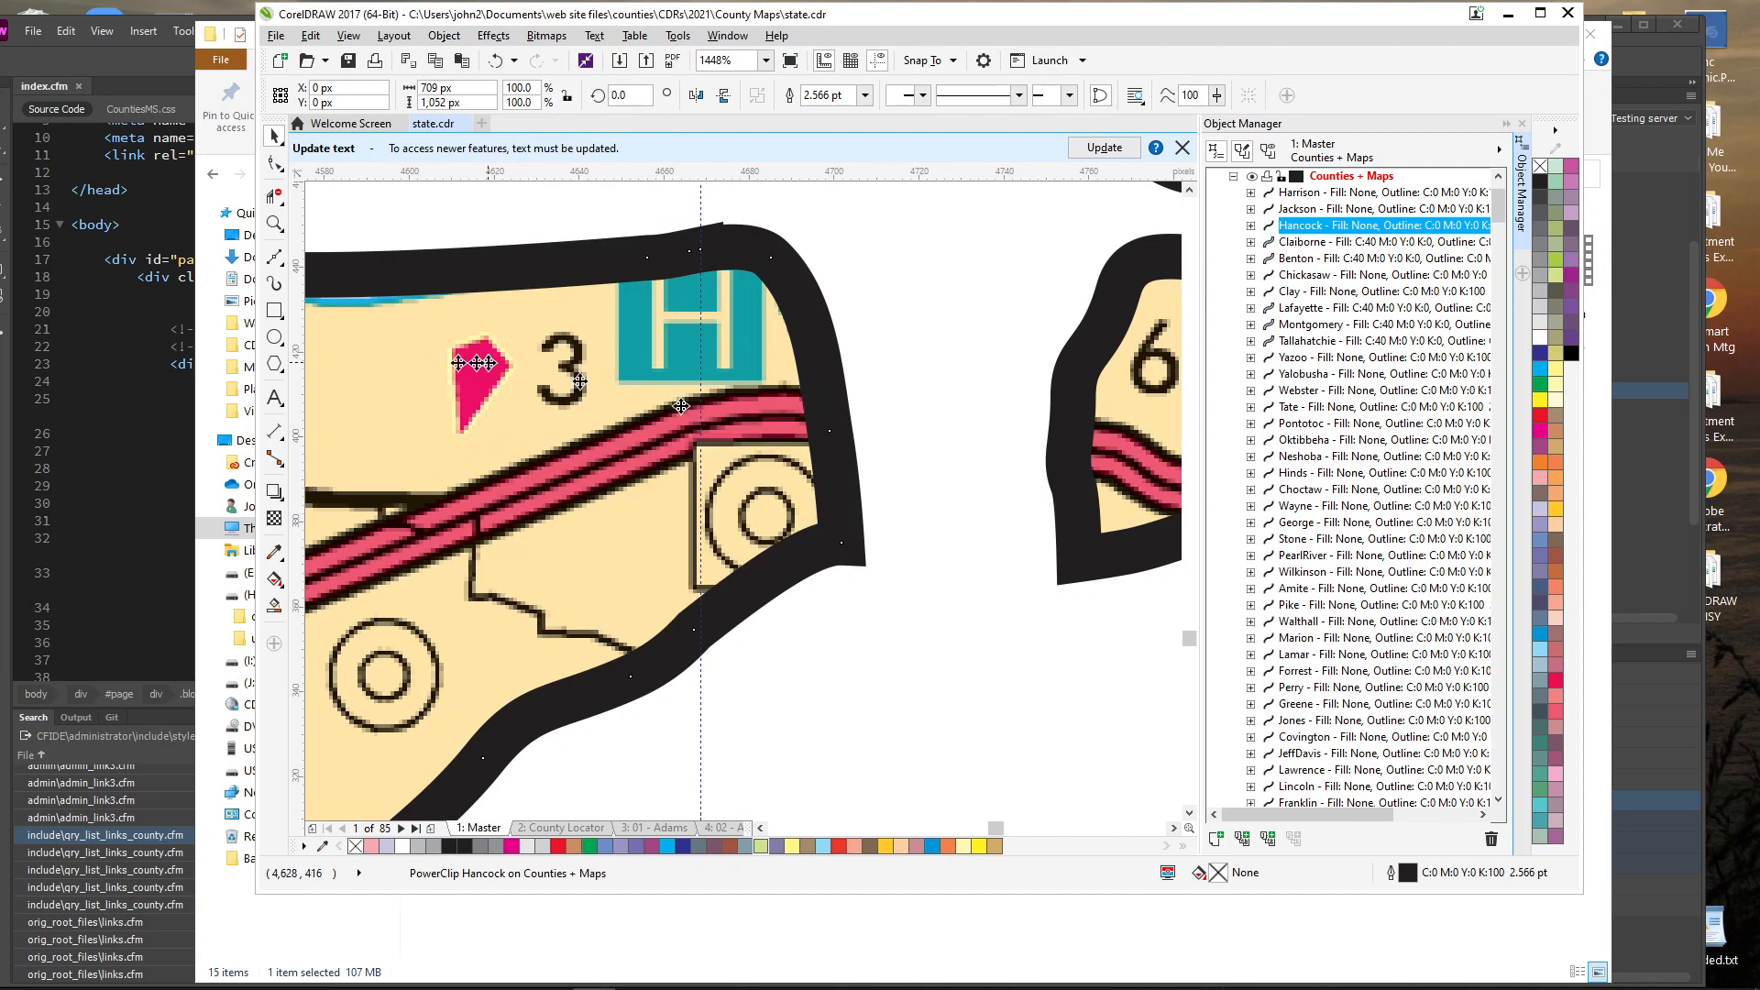
# Examine the Harrison coastline eastward to the bay at D'Iberville and across the Jackson county line.
pyautogui.click(277, 225)
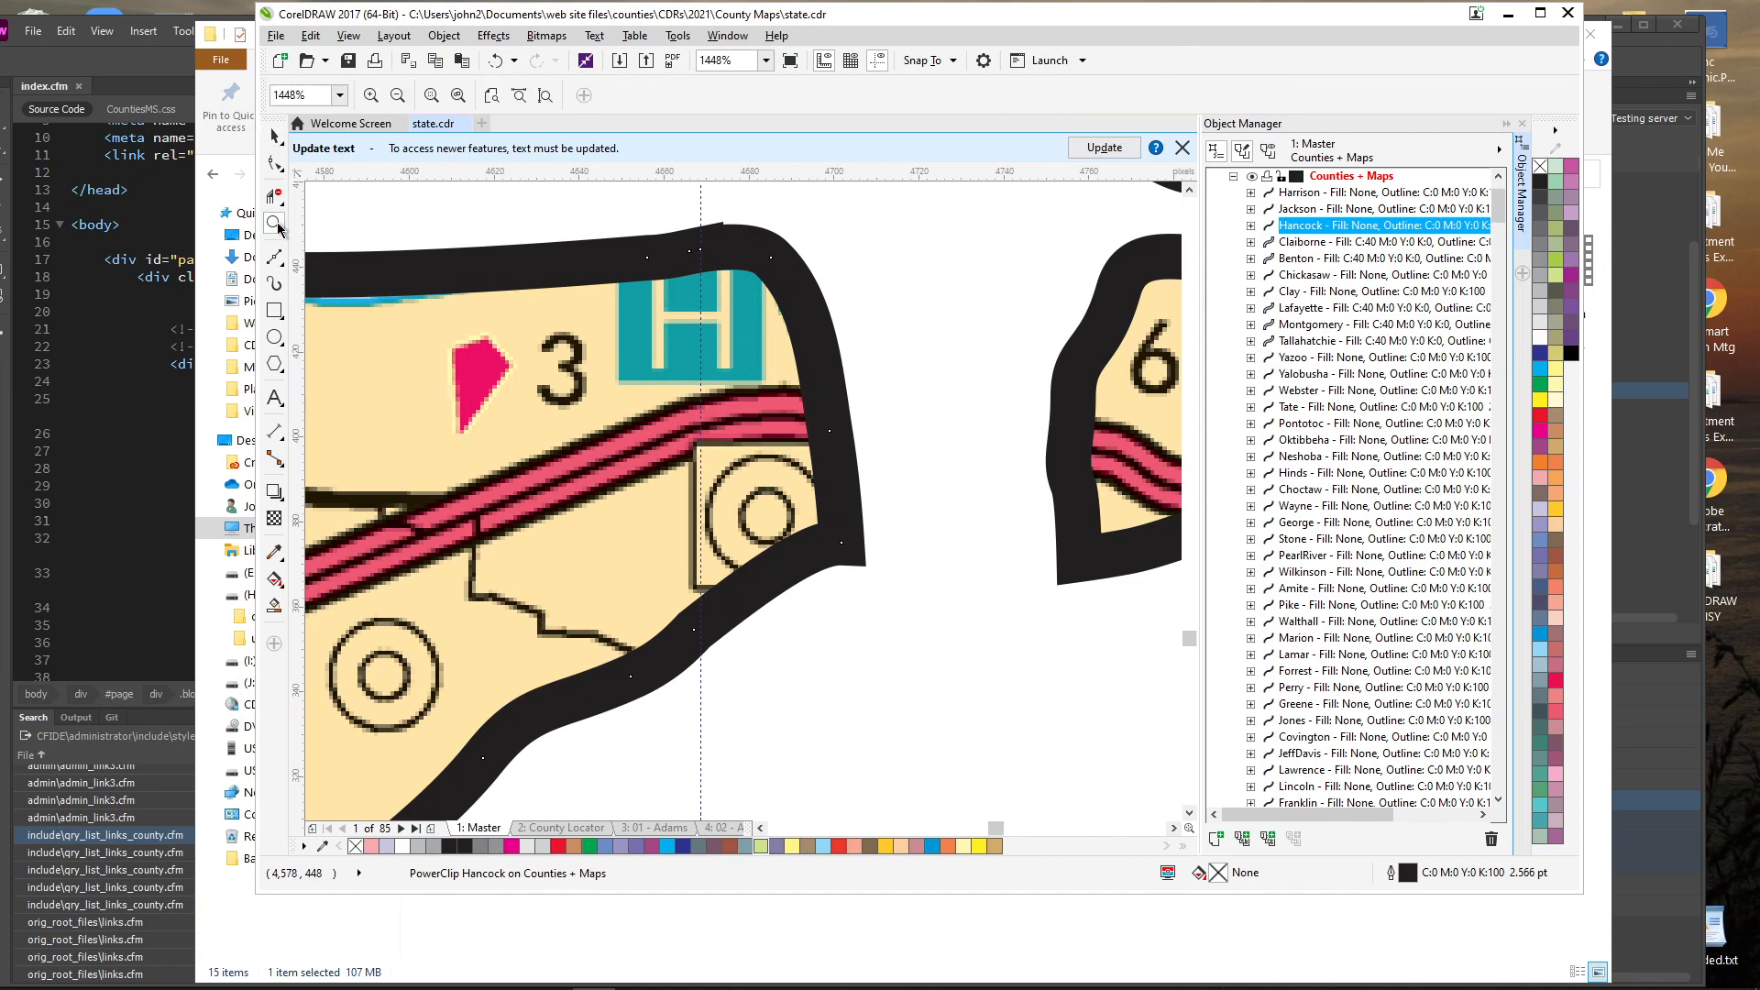
pyautogui.rightClick(291, 228)
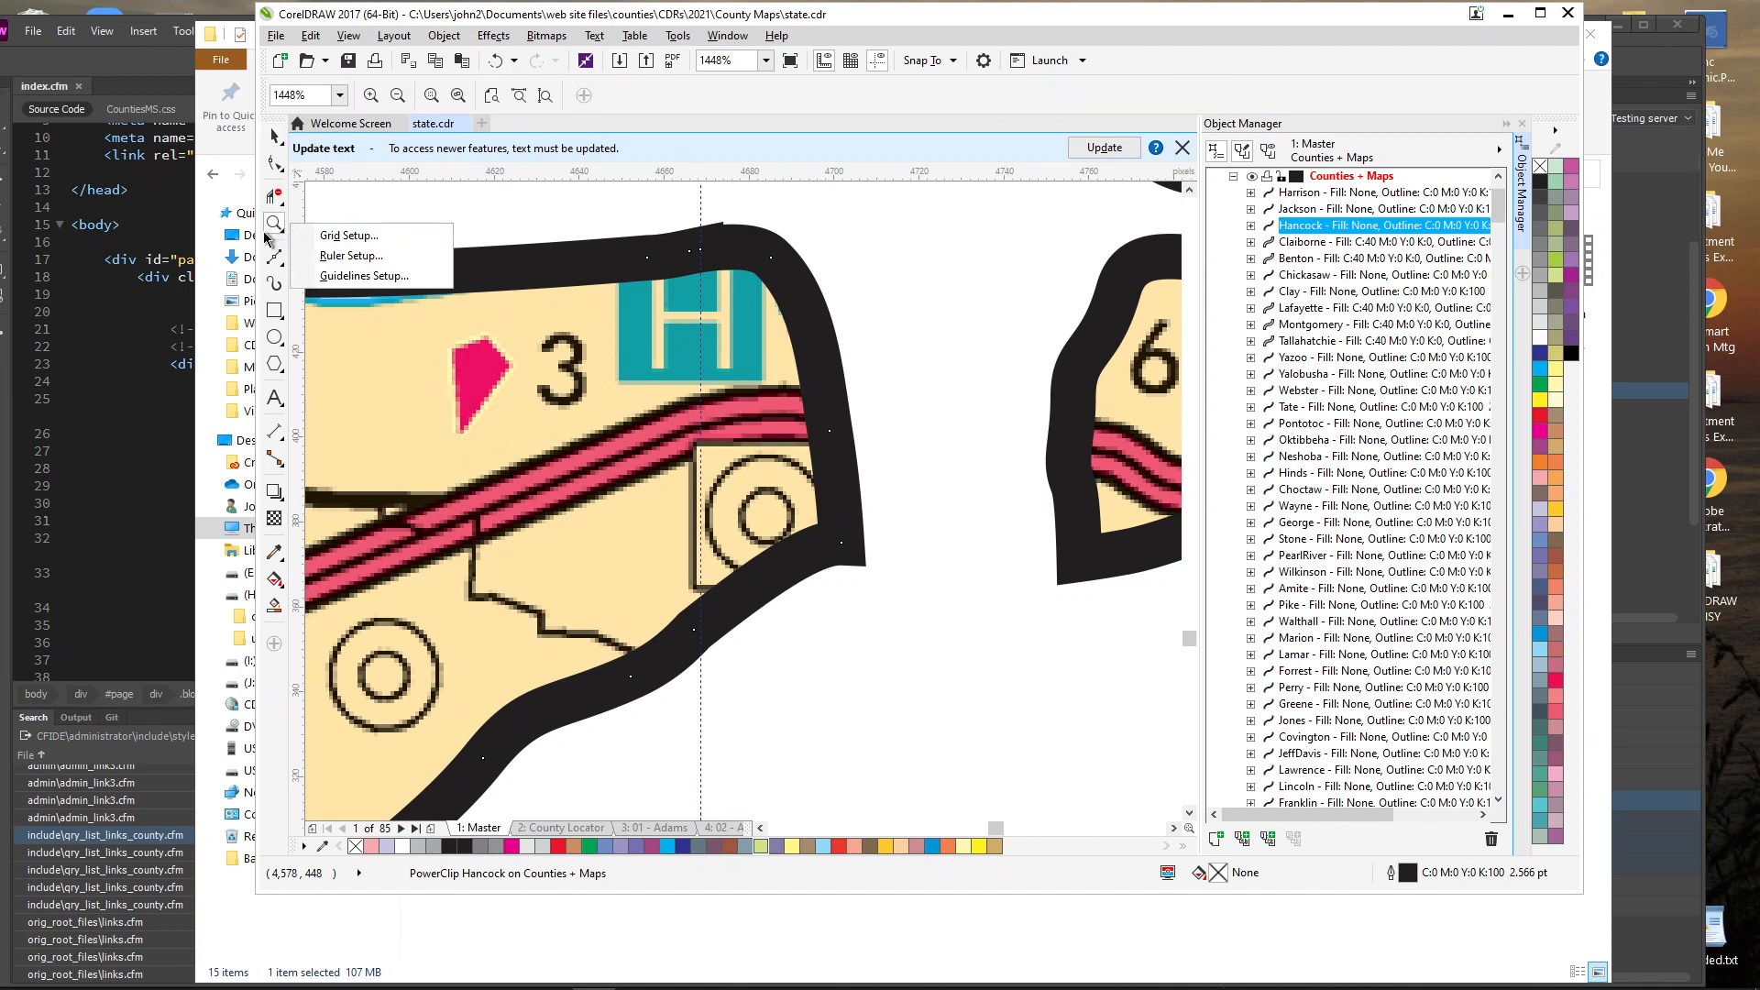
pyautogui.press('Escape')
pyautogui.rightClick(432, 224)
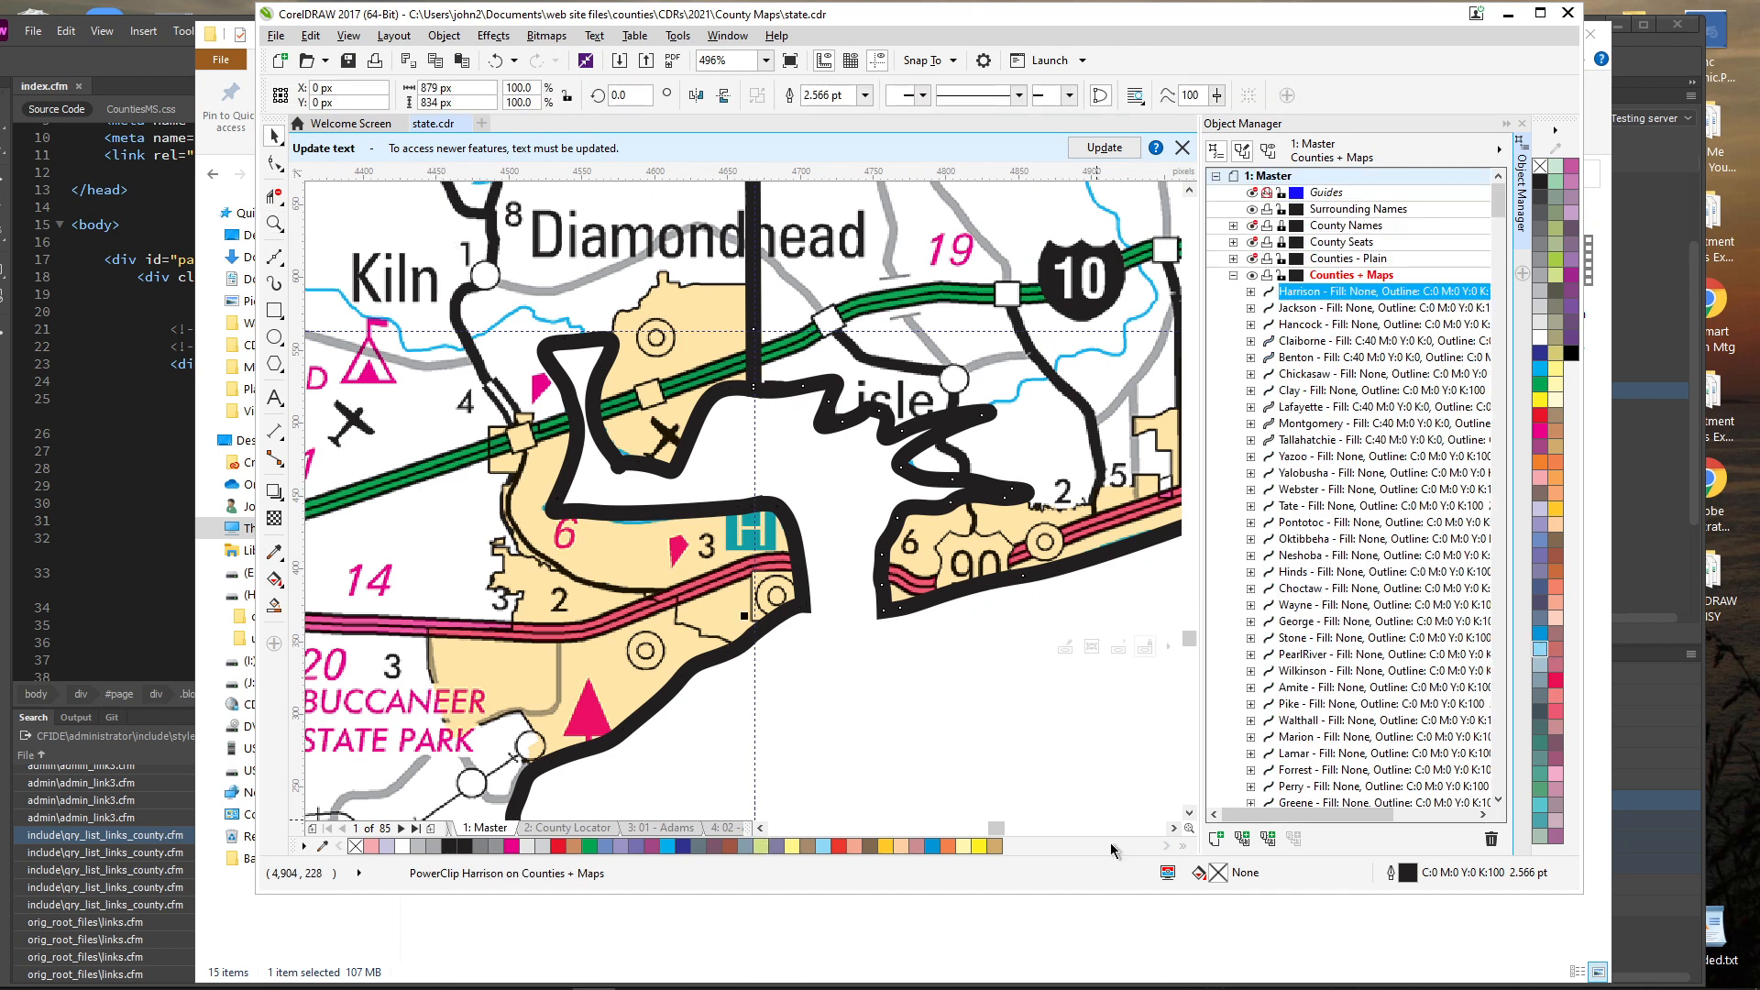
pyautogui.click(1119, 829)
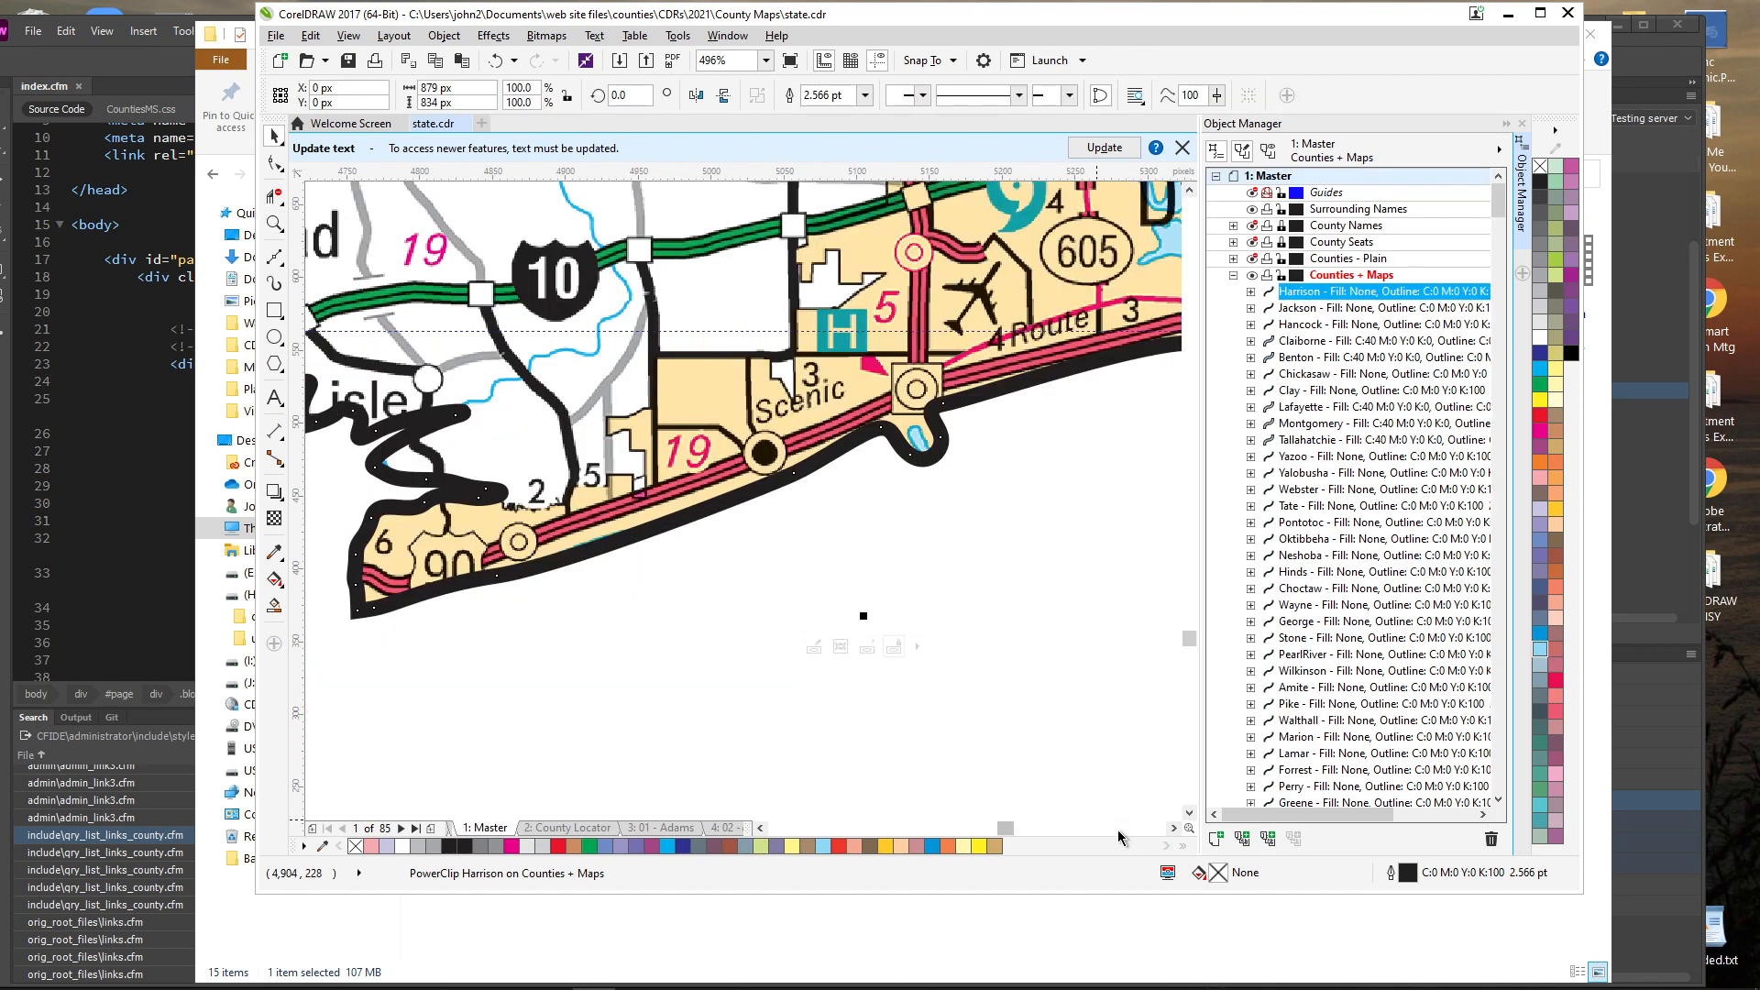
pyautogui.click(1119, 830)
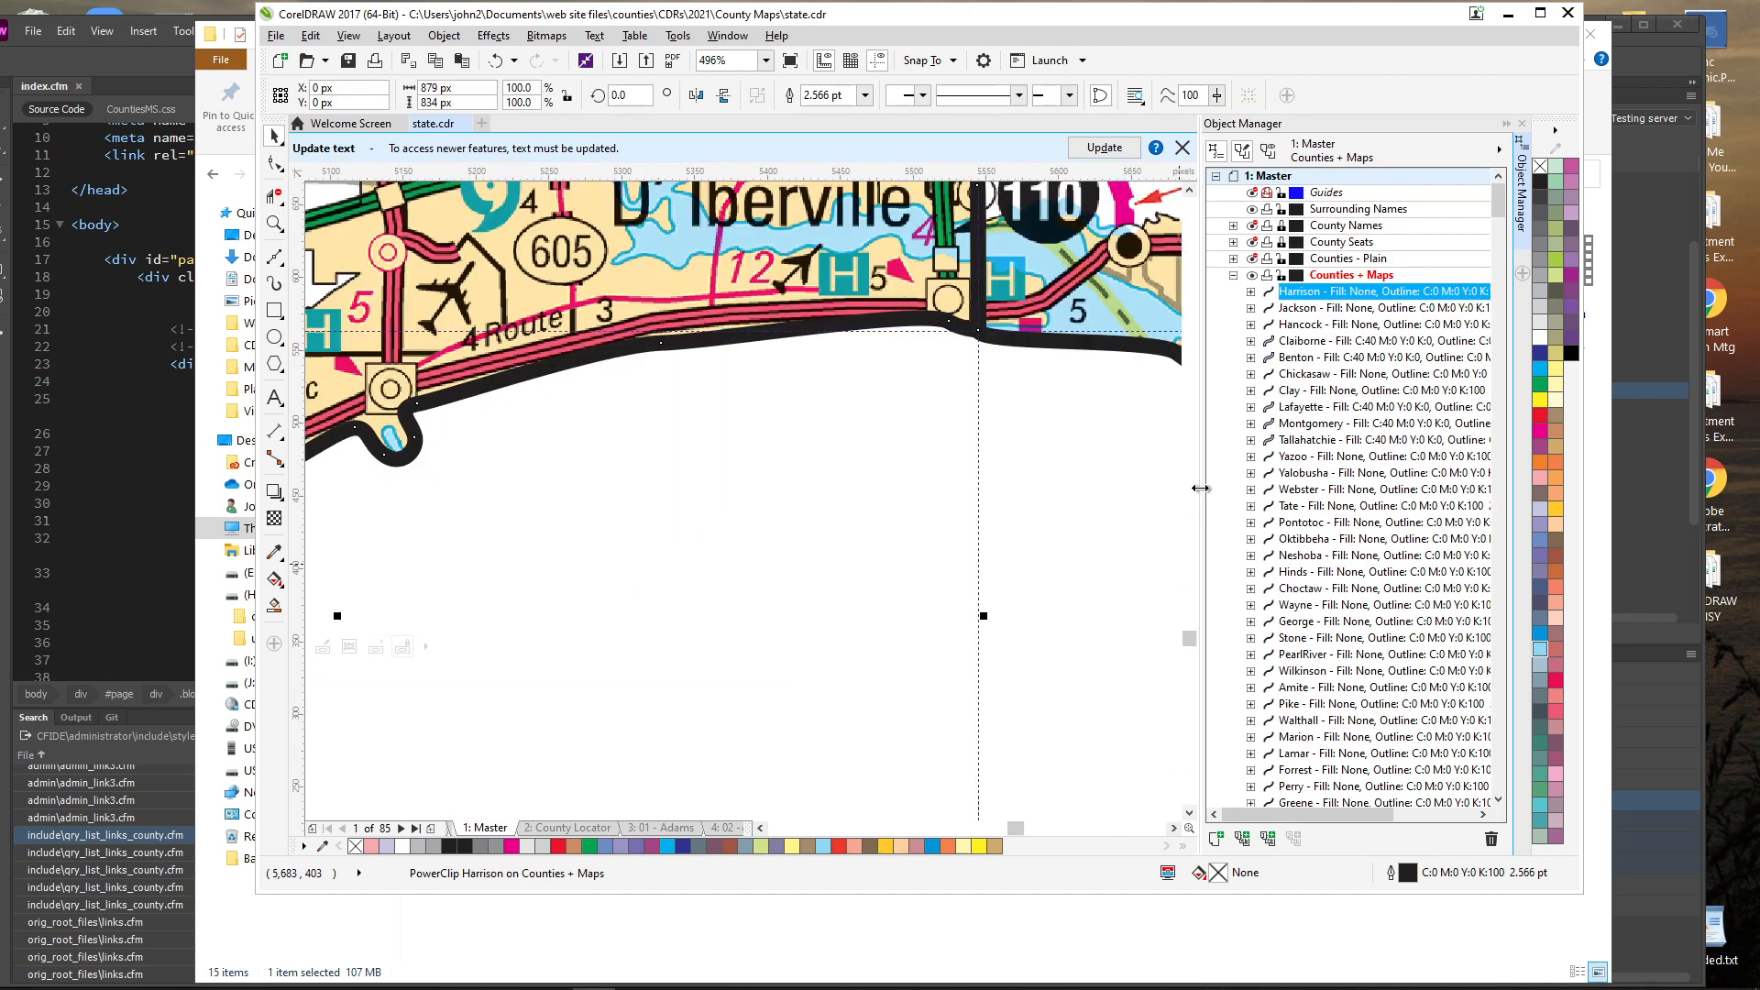
pyautogui.scroll(3, 1194, 475)
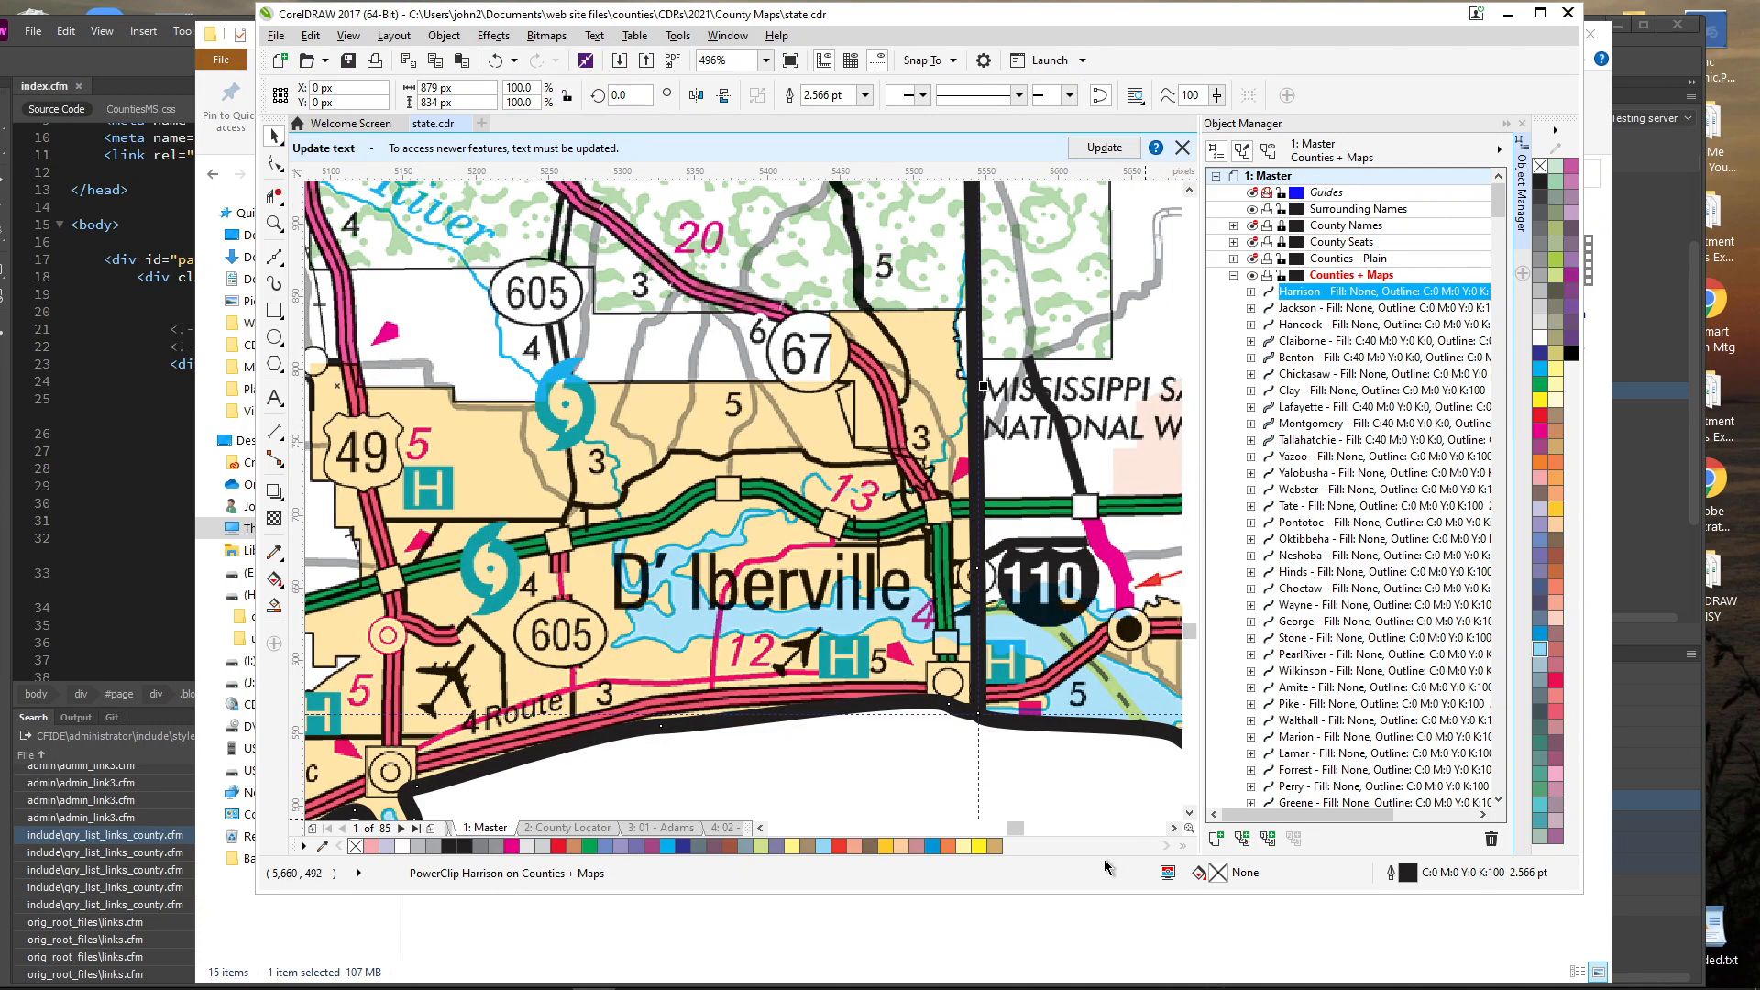
pyautogui.click(1188, 193)
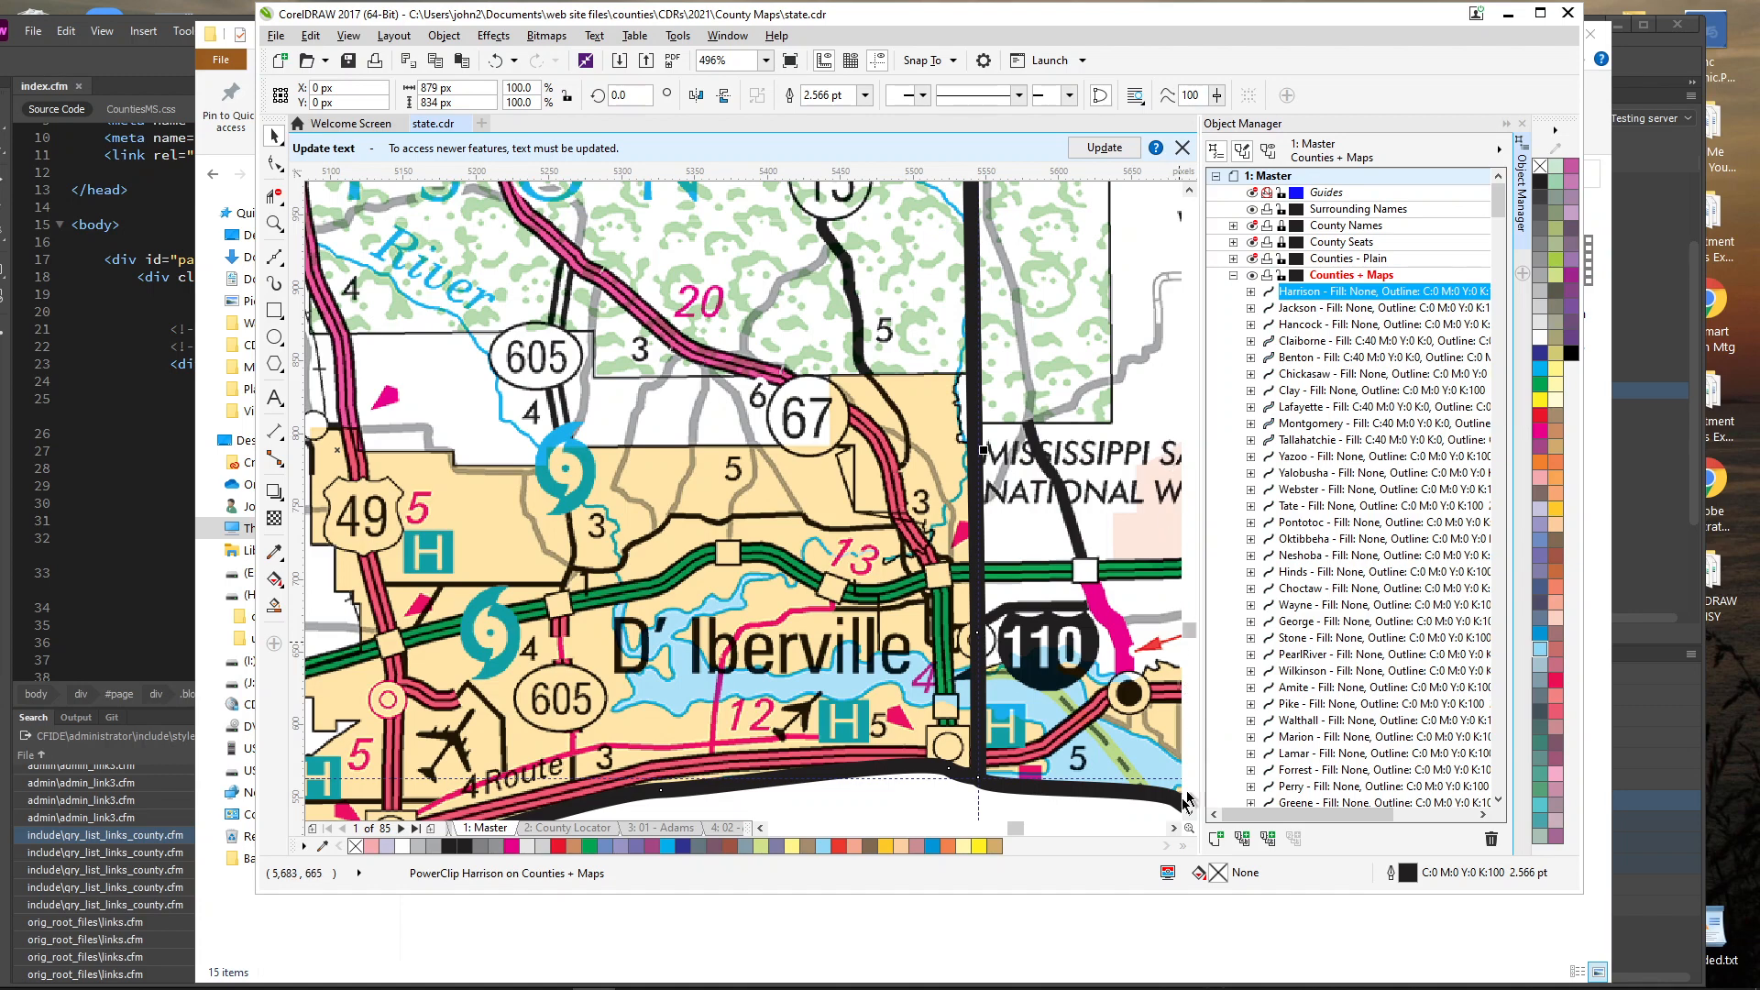
pyautogui.click(1171, 829)
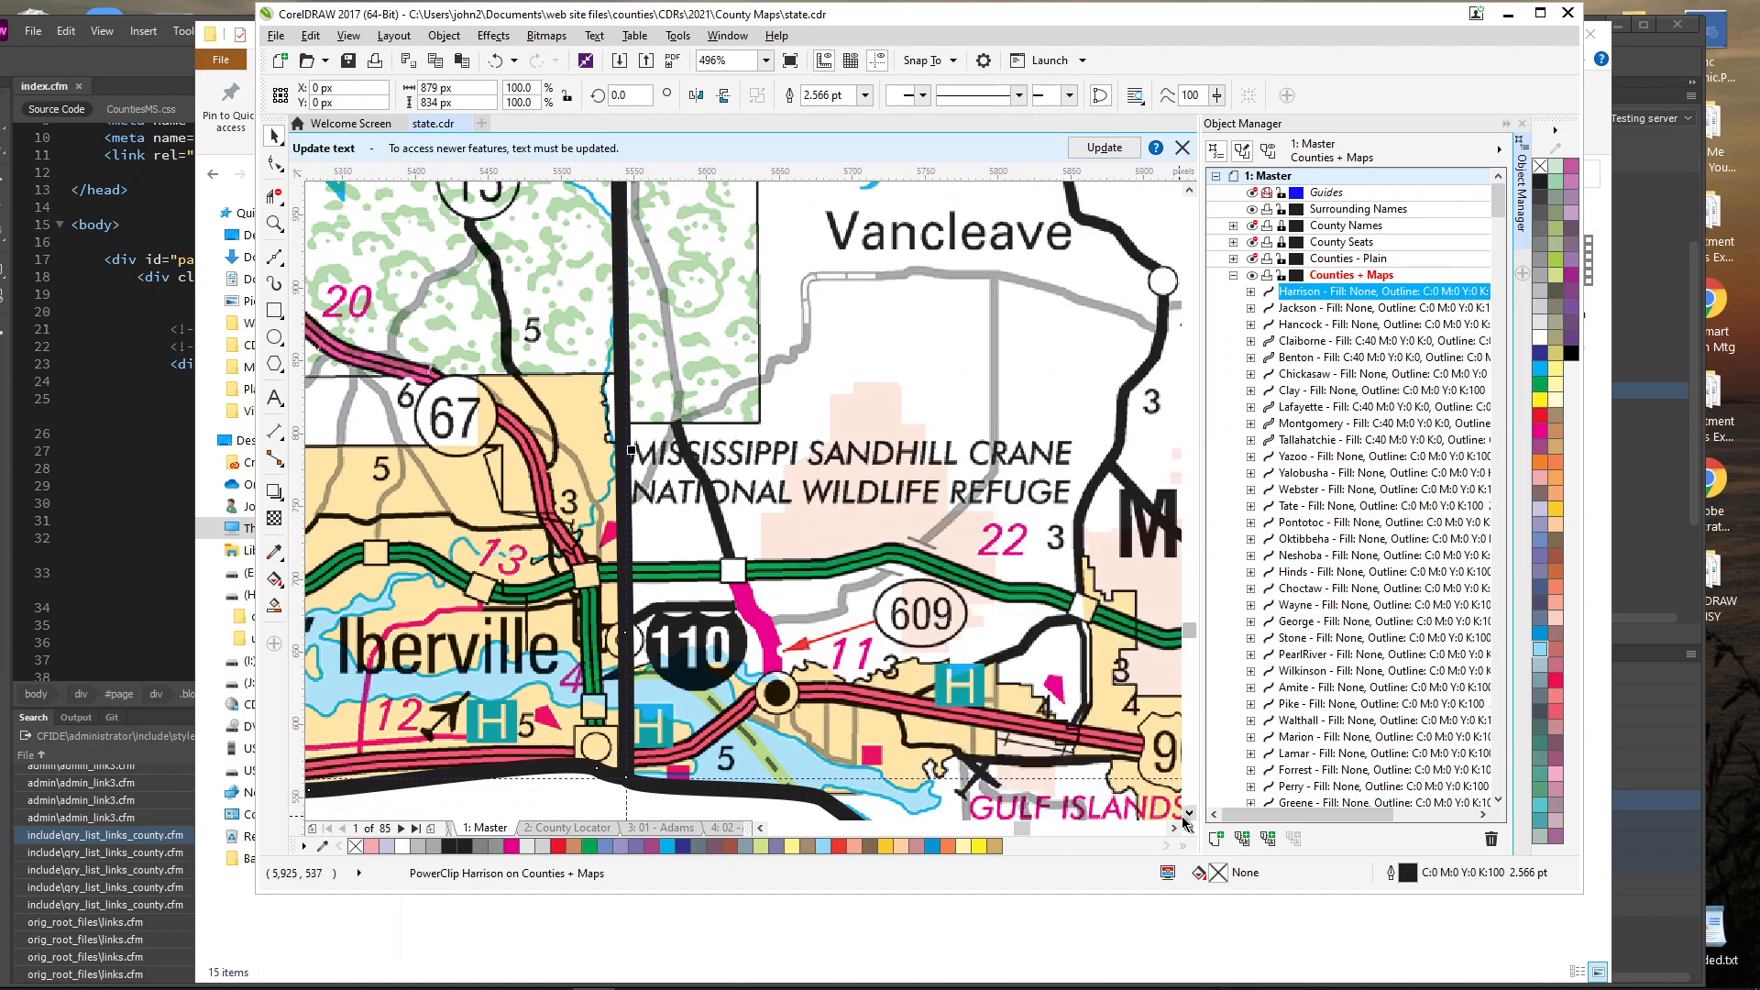
pyautogui.click(1187, 815)
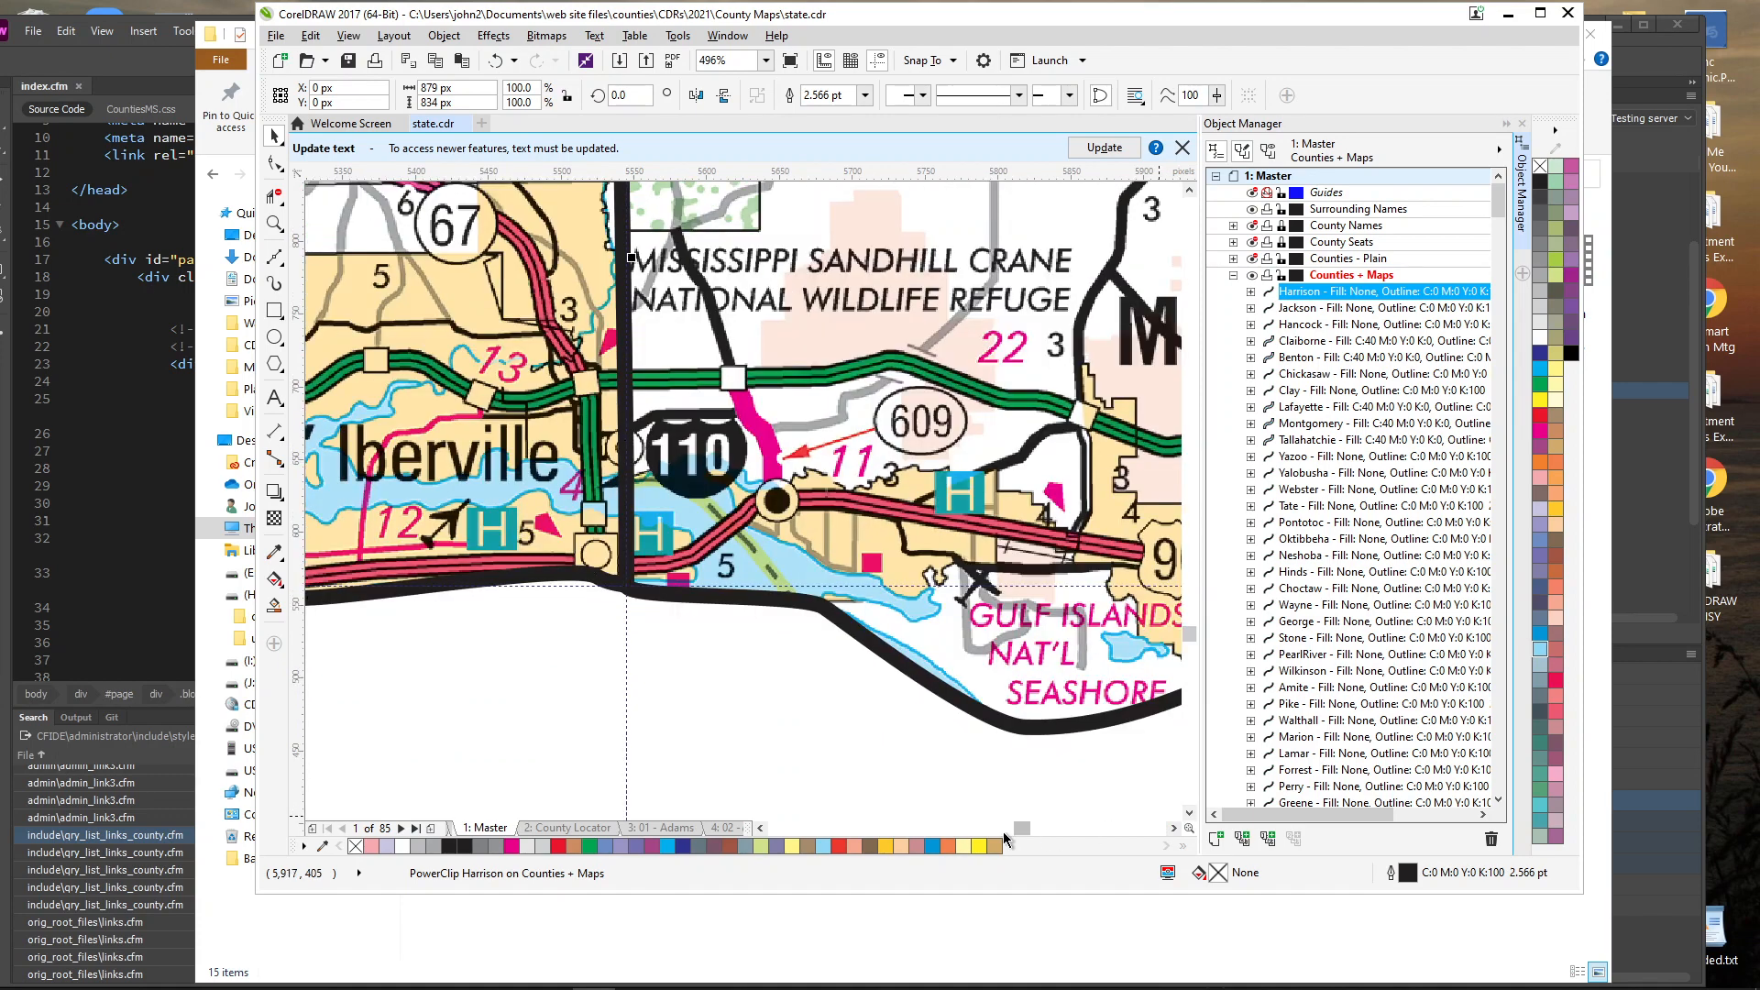
pyautogui.click(767, 828)
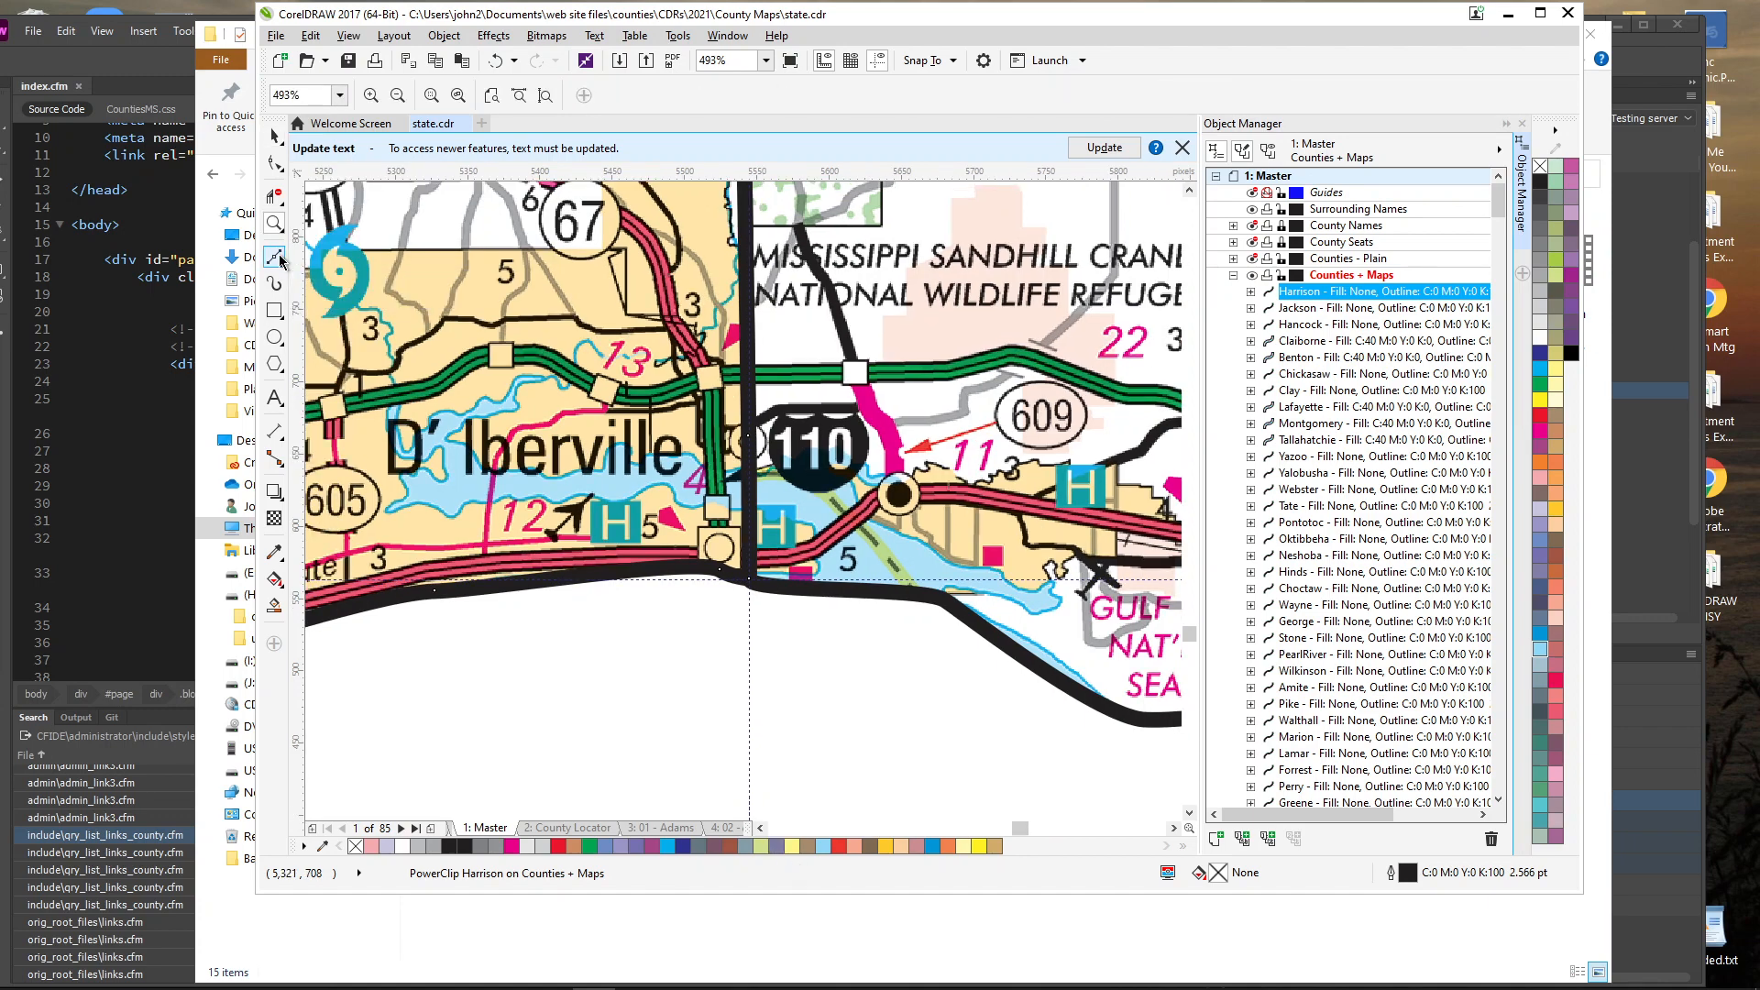
# Start a Bézier curve just below the coast near I-110 and trace the D'Iberville bay's south shore west to the 605 shield.
pyautogui.click(280, 228)
pyautogui.click(274, 256)
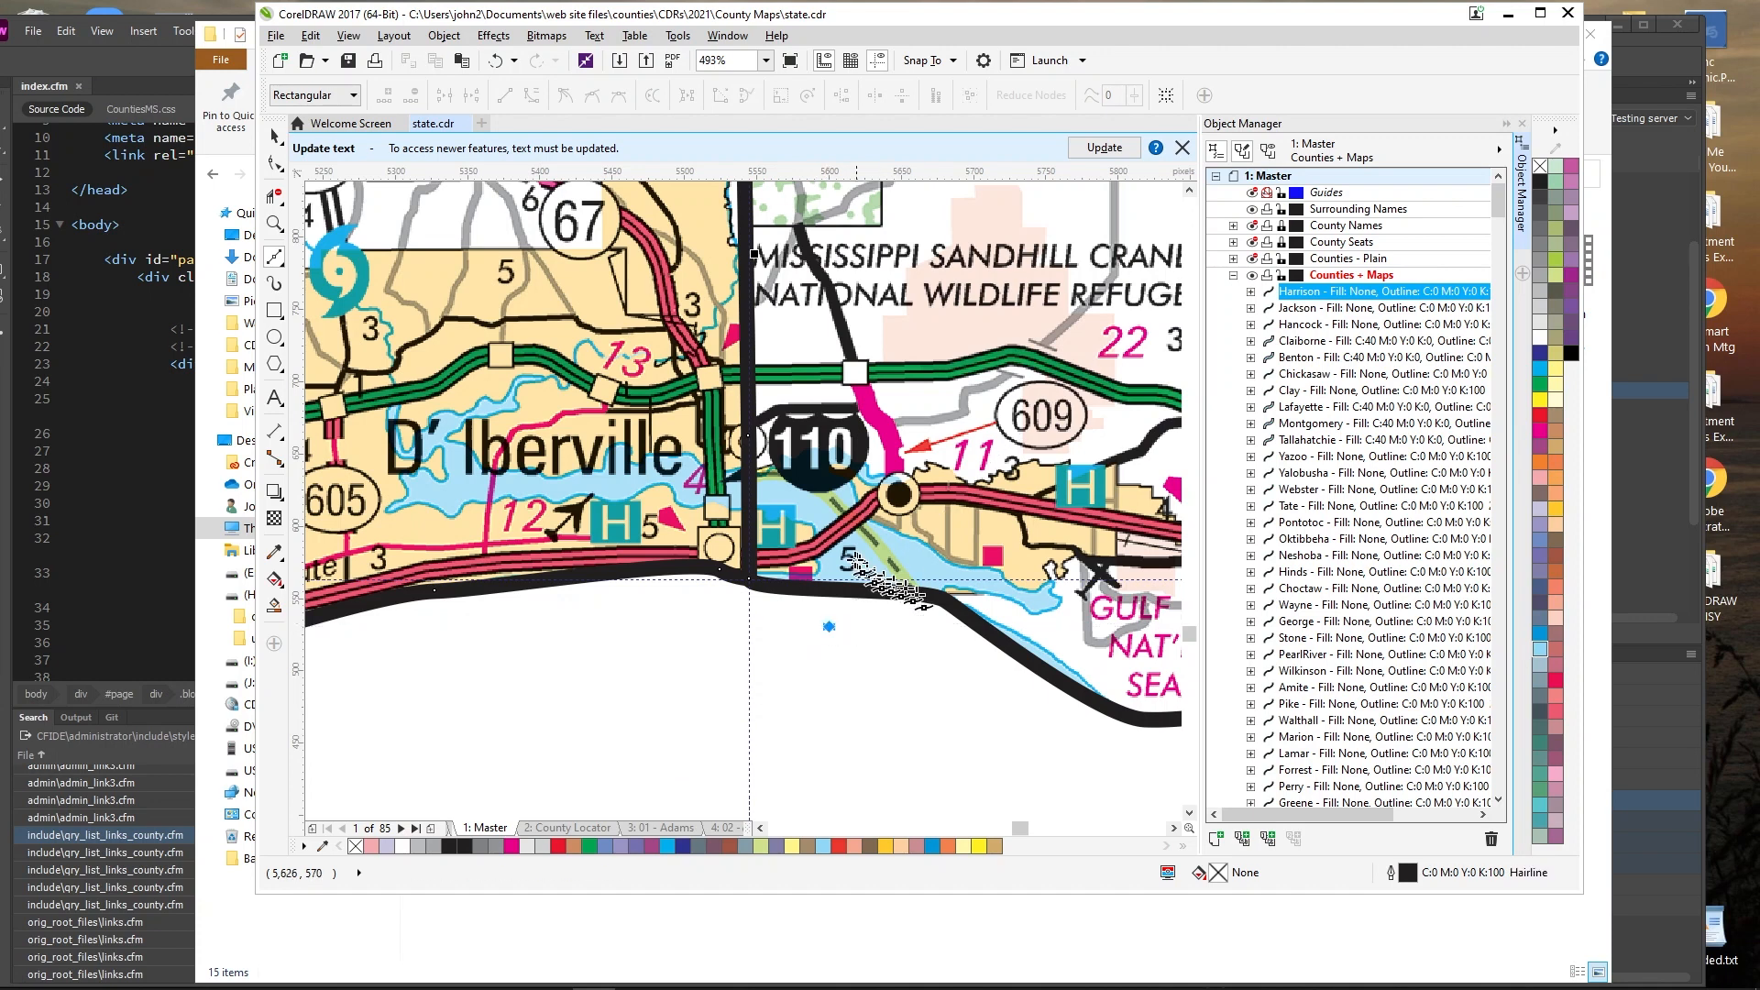
pyautogui.click(829, 541)
pyautogui.moveTo(829, 541); pyautogui.dragTo(829, 628)
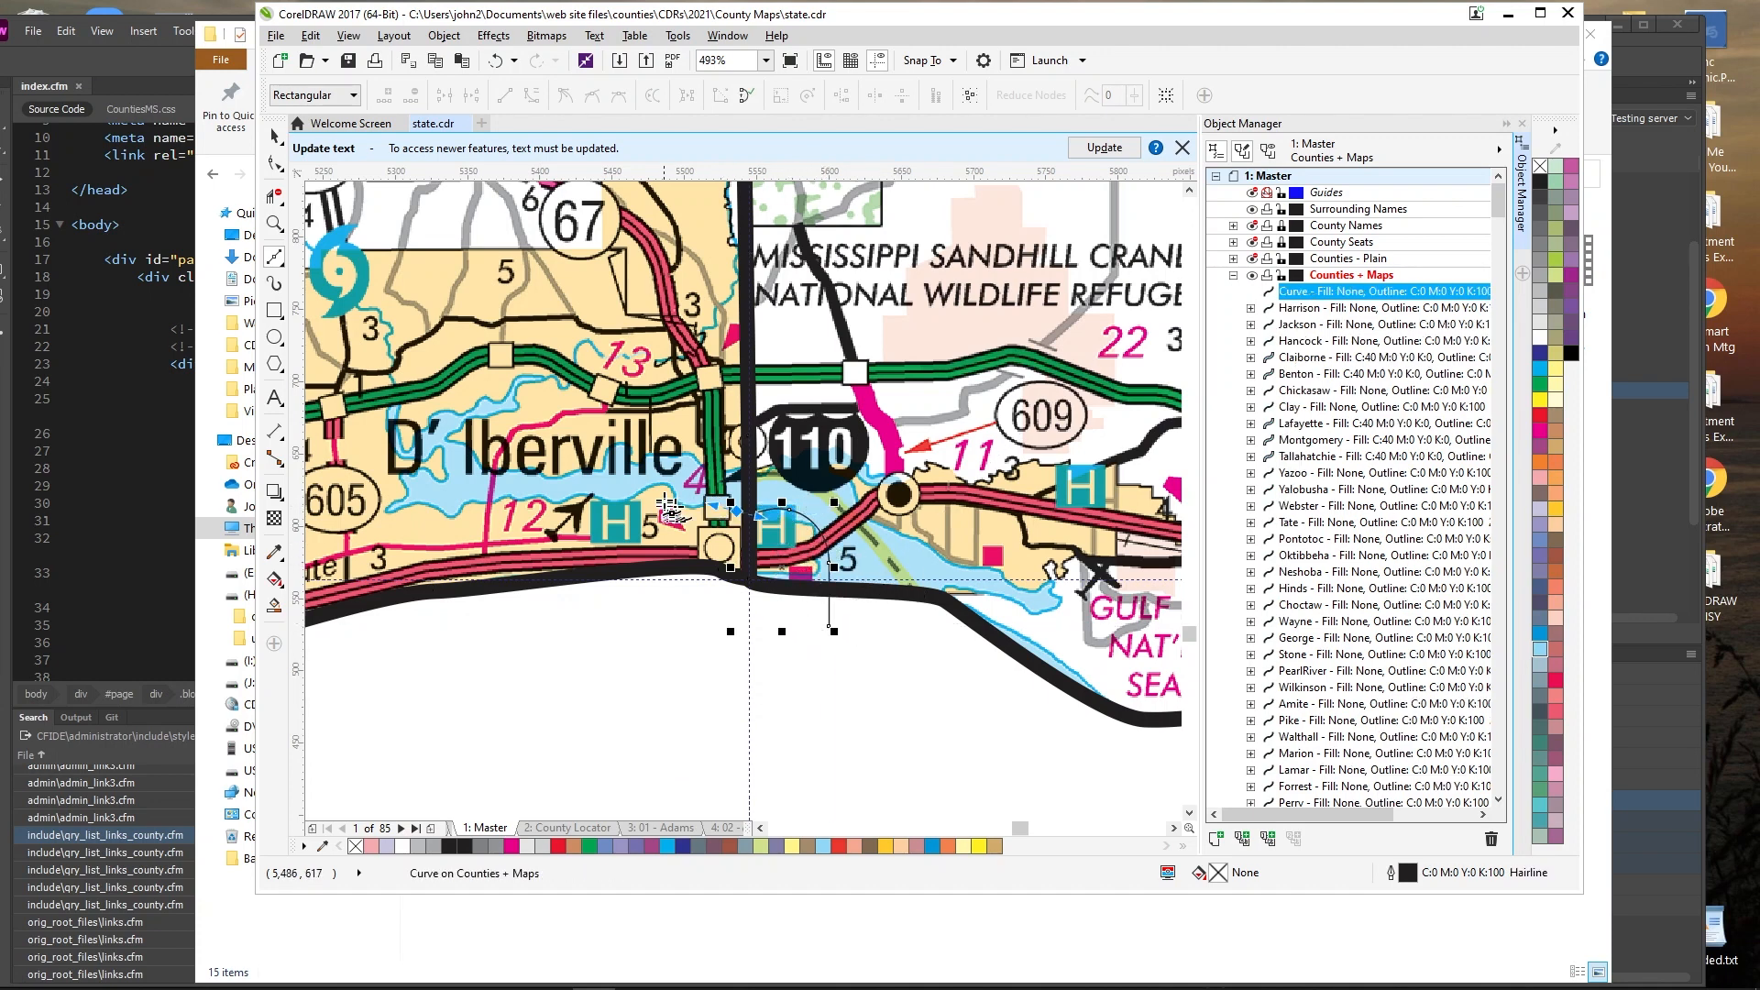
pyautogui.click(553, 501)
pyautogui.click(496, 495)
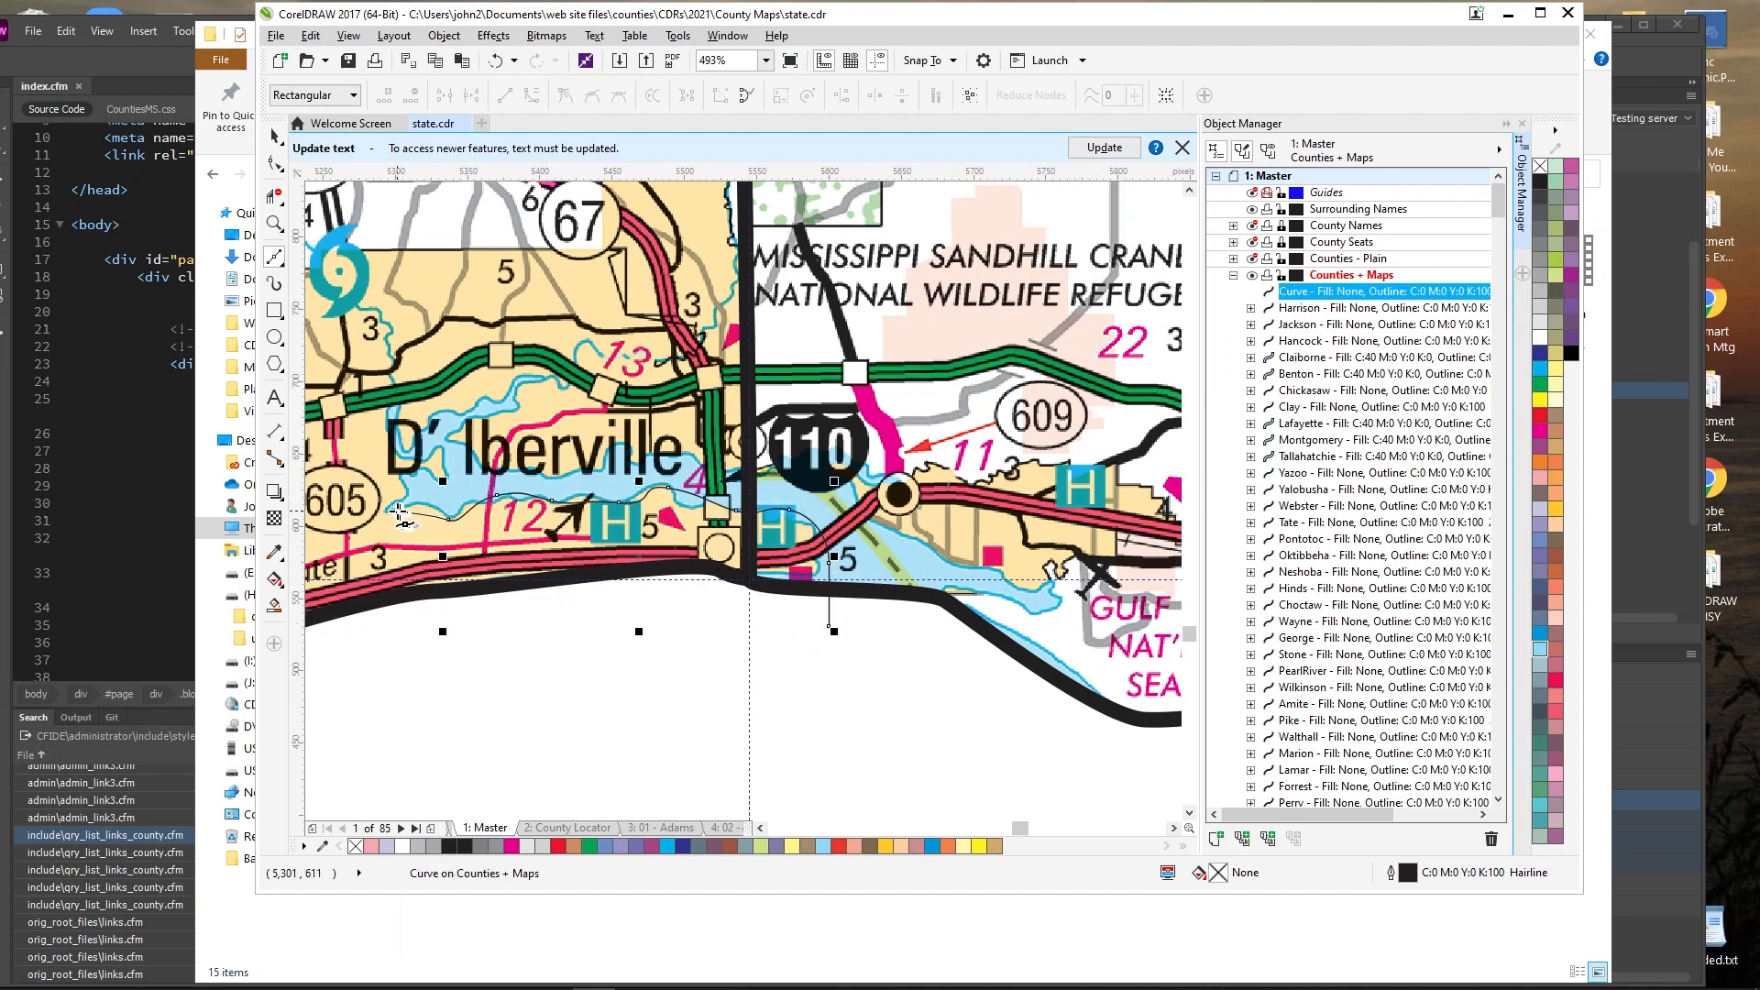
pyautogui.click(448, 519)
pyautogui.click(396, 506)
# Continue the curve around the bay's west end and its upper inlet, back to the north shore beneath D'Iberville.
pyautogui.moveTo(403, 427); pyautogui.dragTo(409, 399)
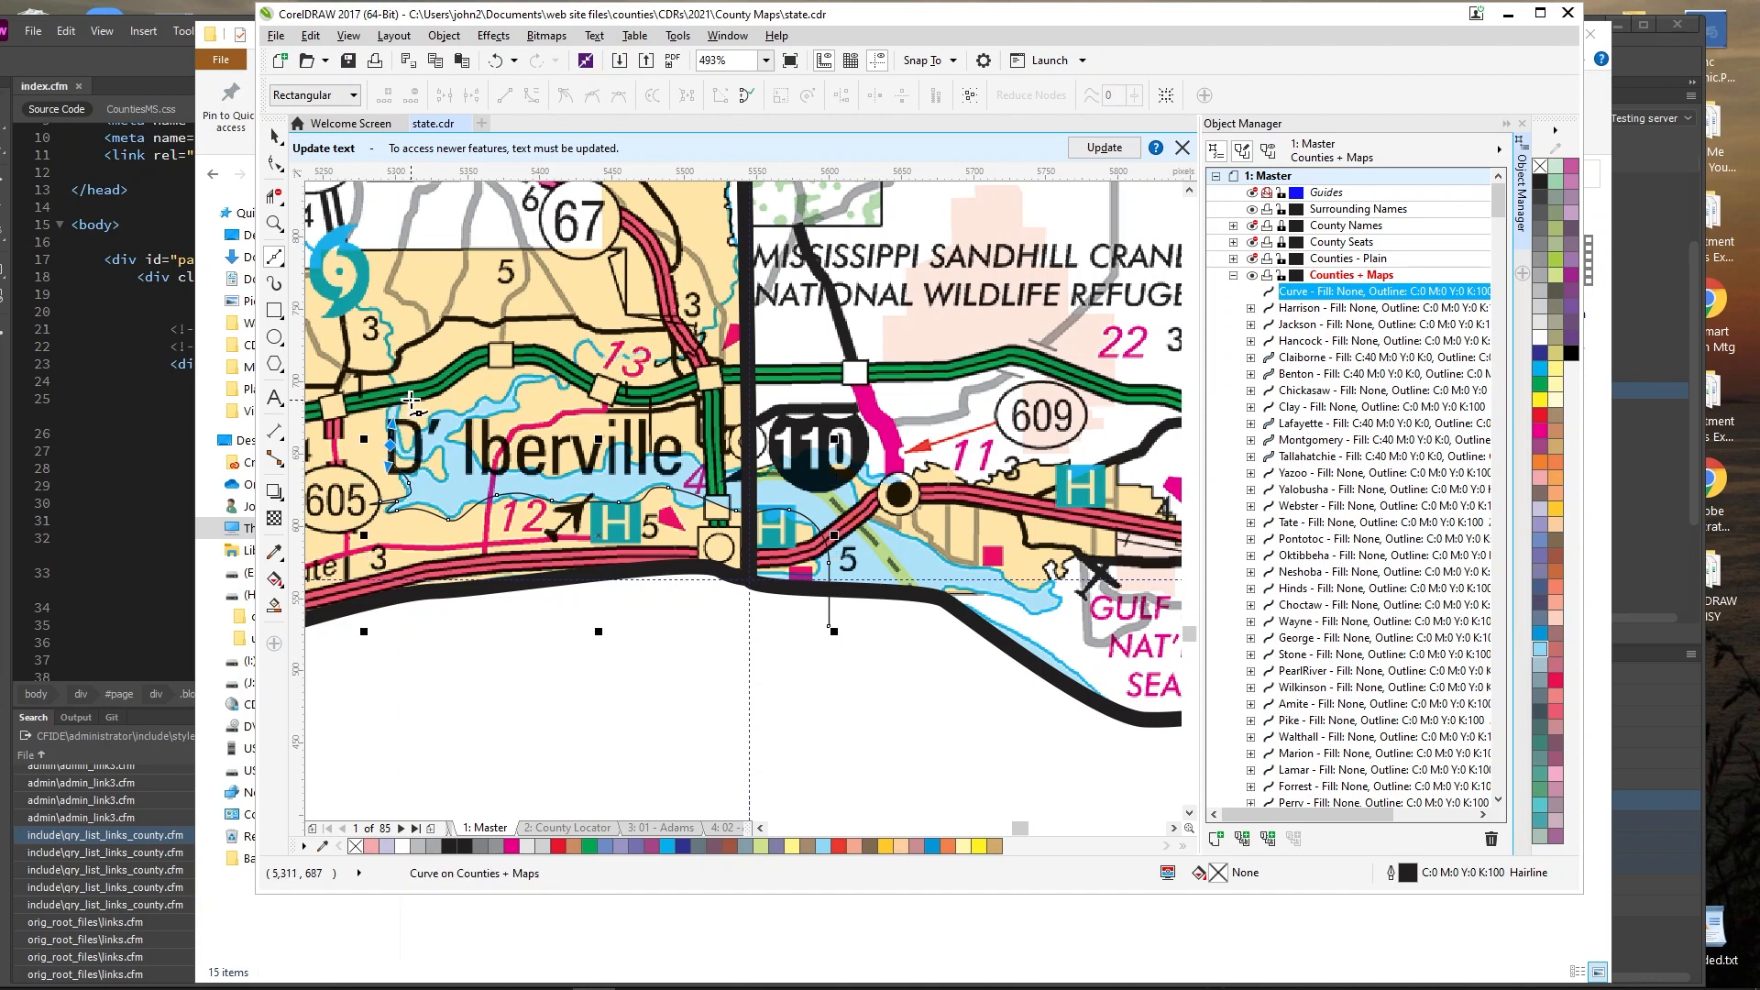
pyautogui.click(448, 413)
pyautogui.click(503, 387)
pyautogui.click(532, 388)
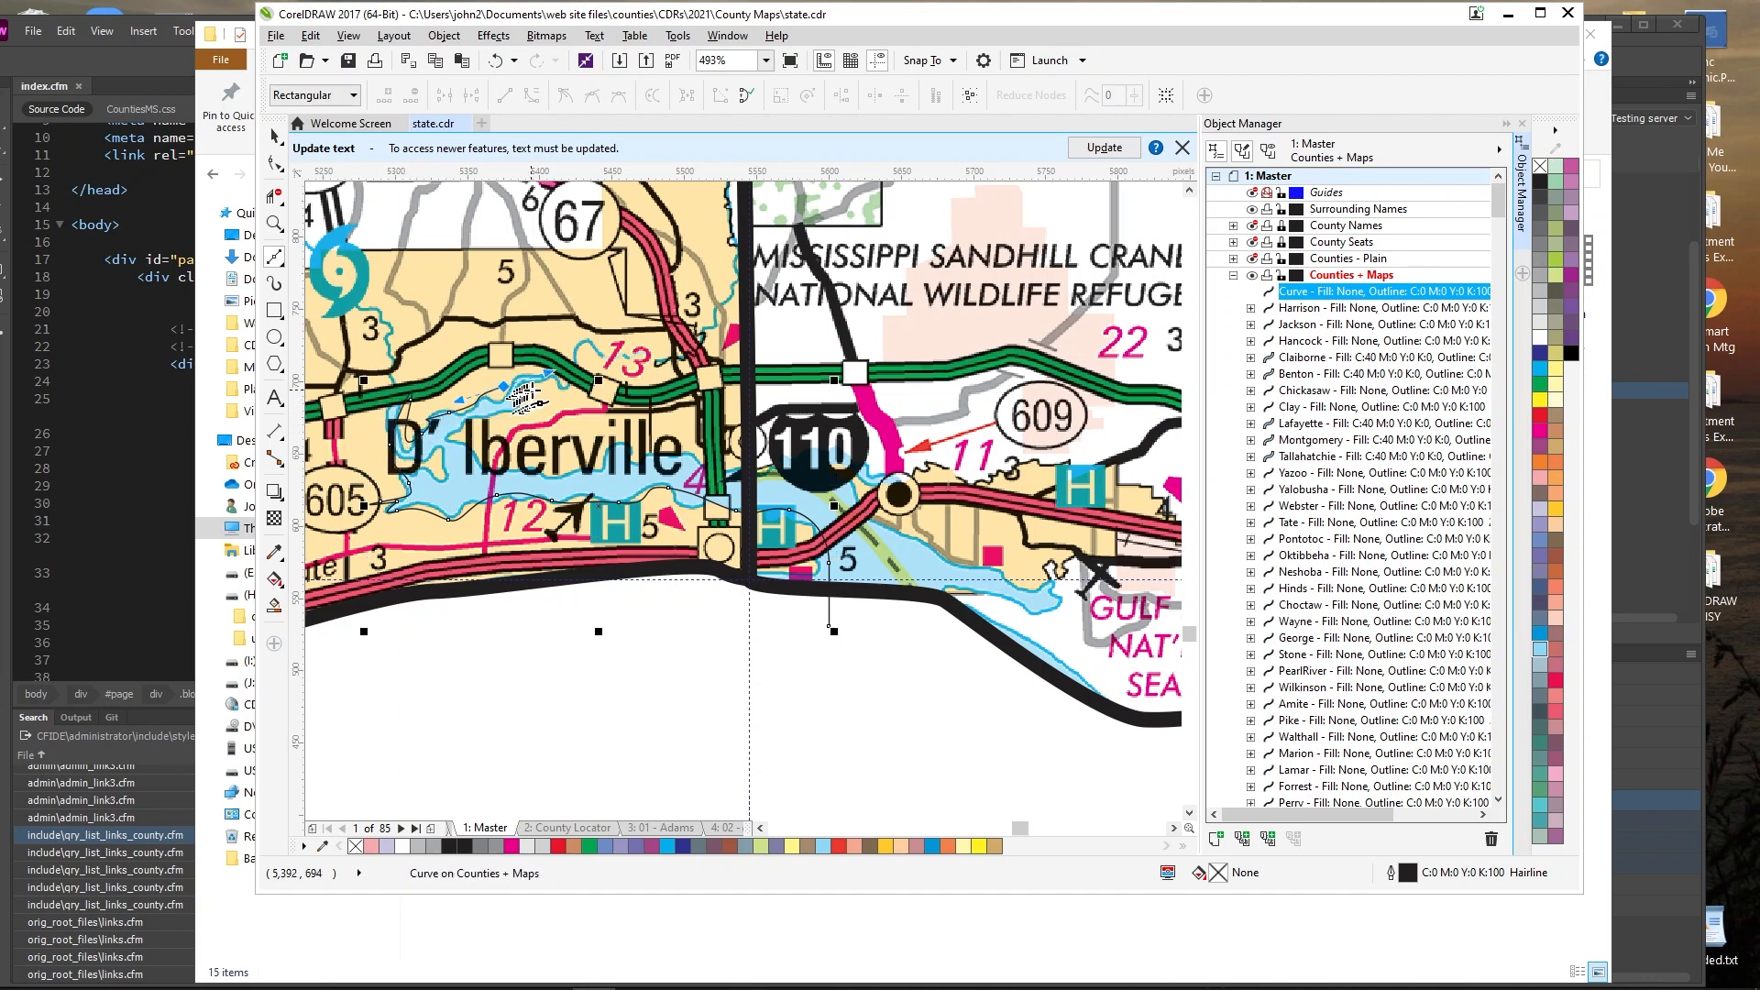
pyautogui.click(472, 418)
pyautogui.click(456, 445)
pyautogui.click(522, 477)
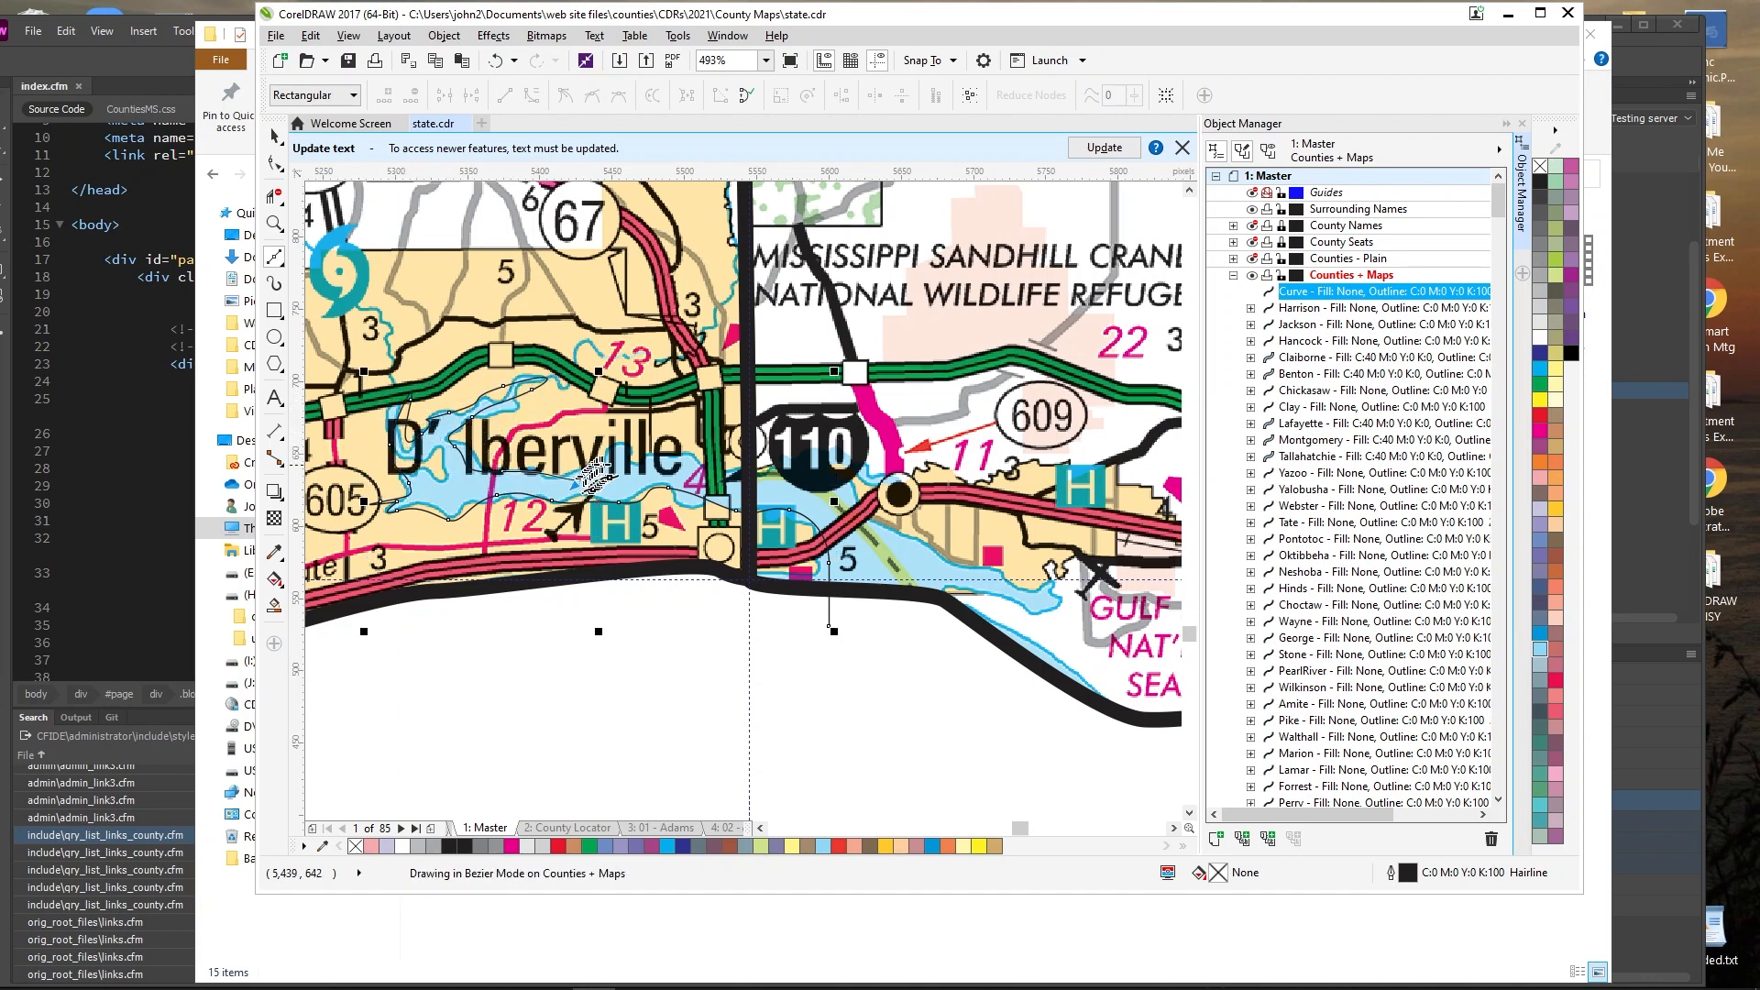
# Trace the bay's north shore east across the county line, past the I-110 shield to the highway junction.
pyautogui.click(584, 469)
pyautogui.click(629, 460)
pyautogui.click(706, 463)
pyautogui.click(748, 464)
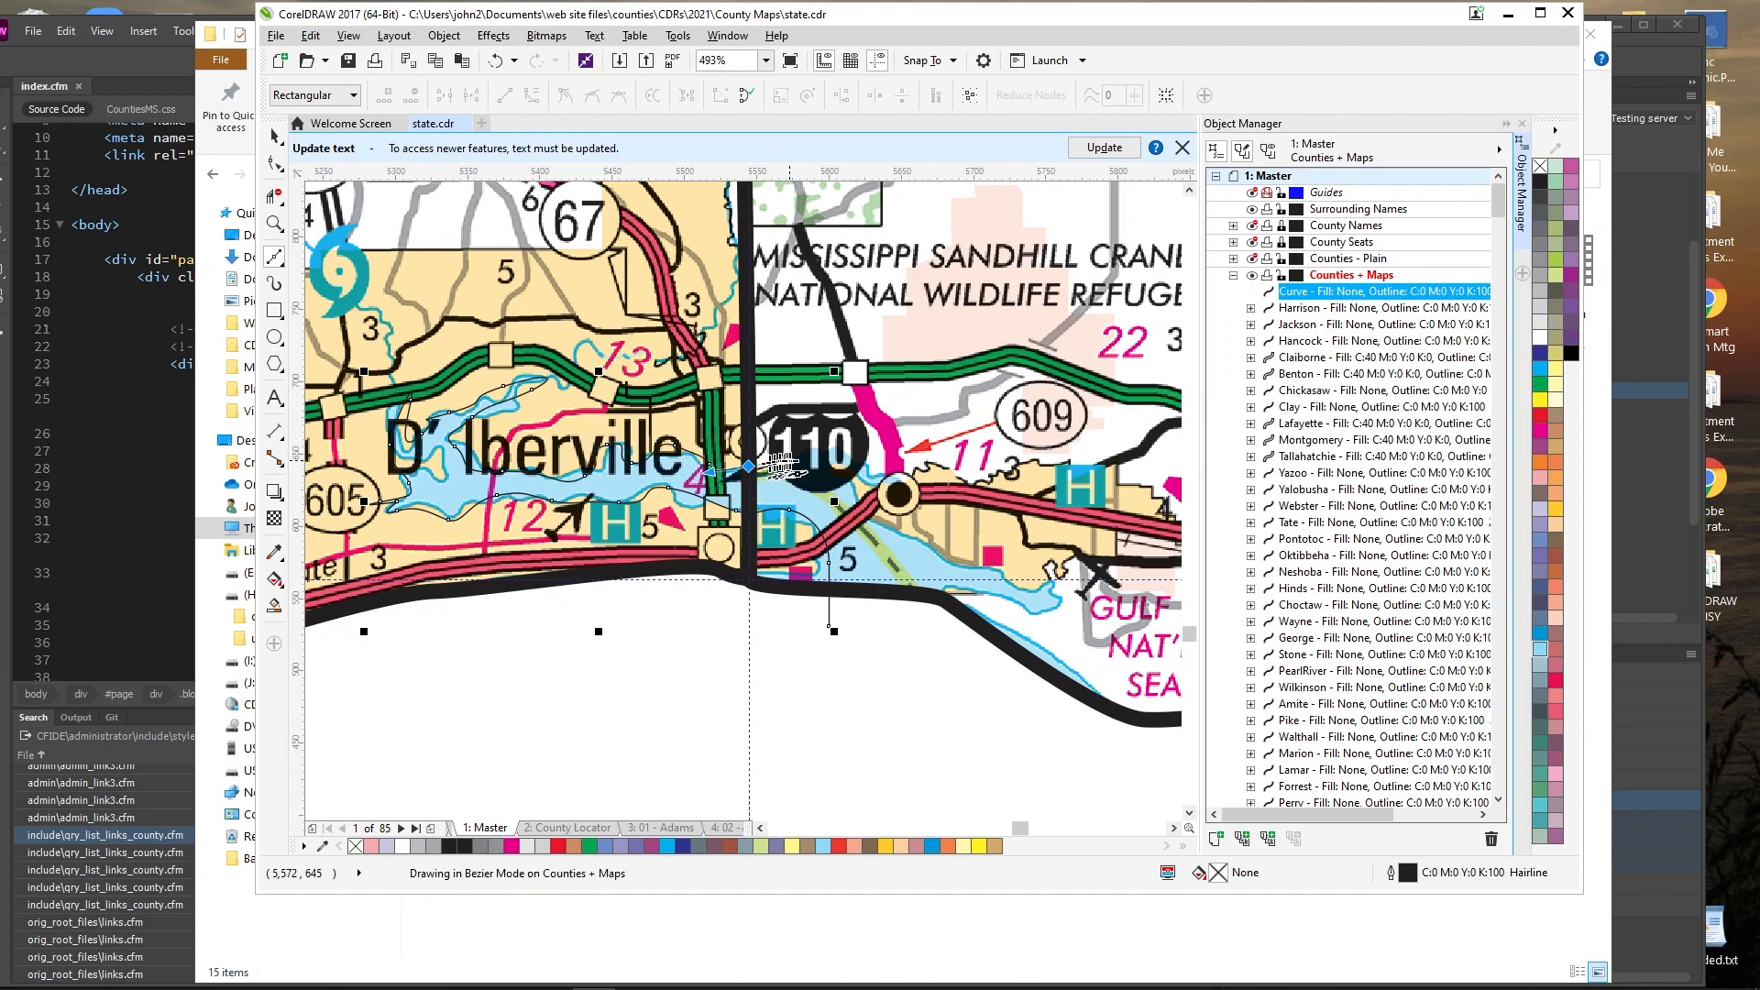
pyautogui.click(806, 451)
pyautogui.click(862, 453)
pyautogui.click(857, 491)
pyautogui.click(889, 517)
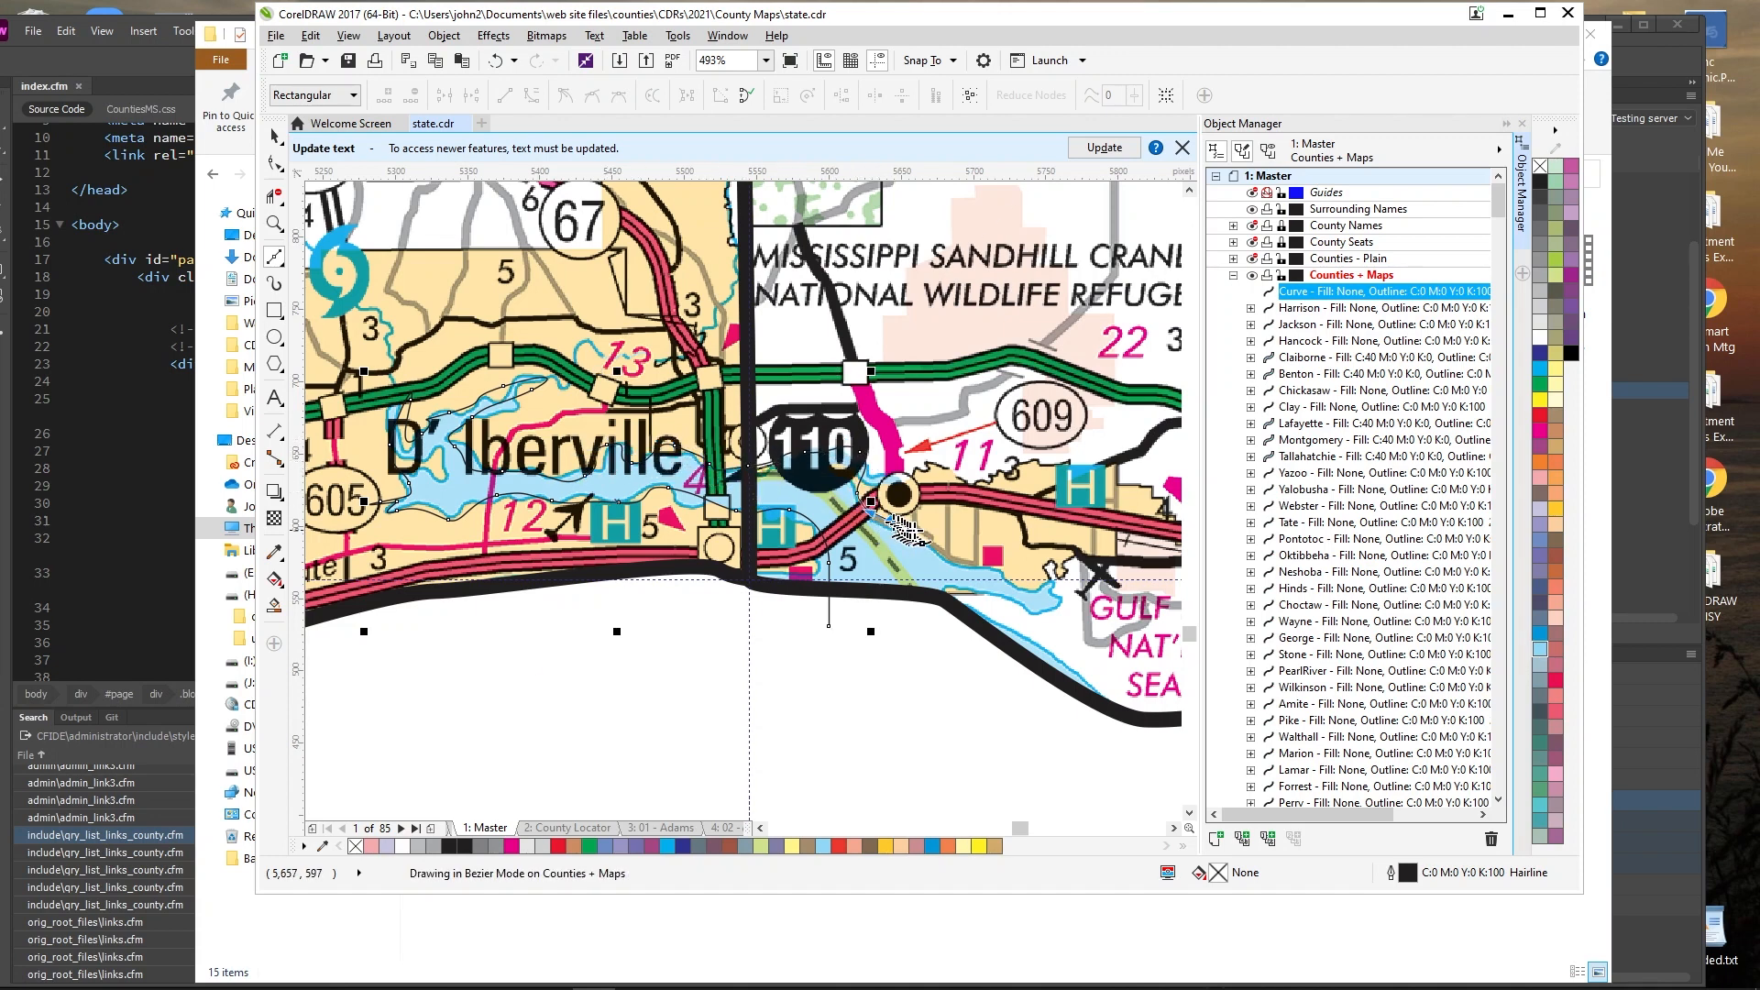
# Trace the bay's eastern inlet on the Jackson county side and close the curve in the open water below the coast.
pyautogui.click(939, 546)
pyautogui.click(978, 556)
pyautogui.click(998, 566)
pyautogui.click(1040, 583)
pyautogui.click(1061, 600)
pyautogui.click(1005, 588)
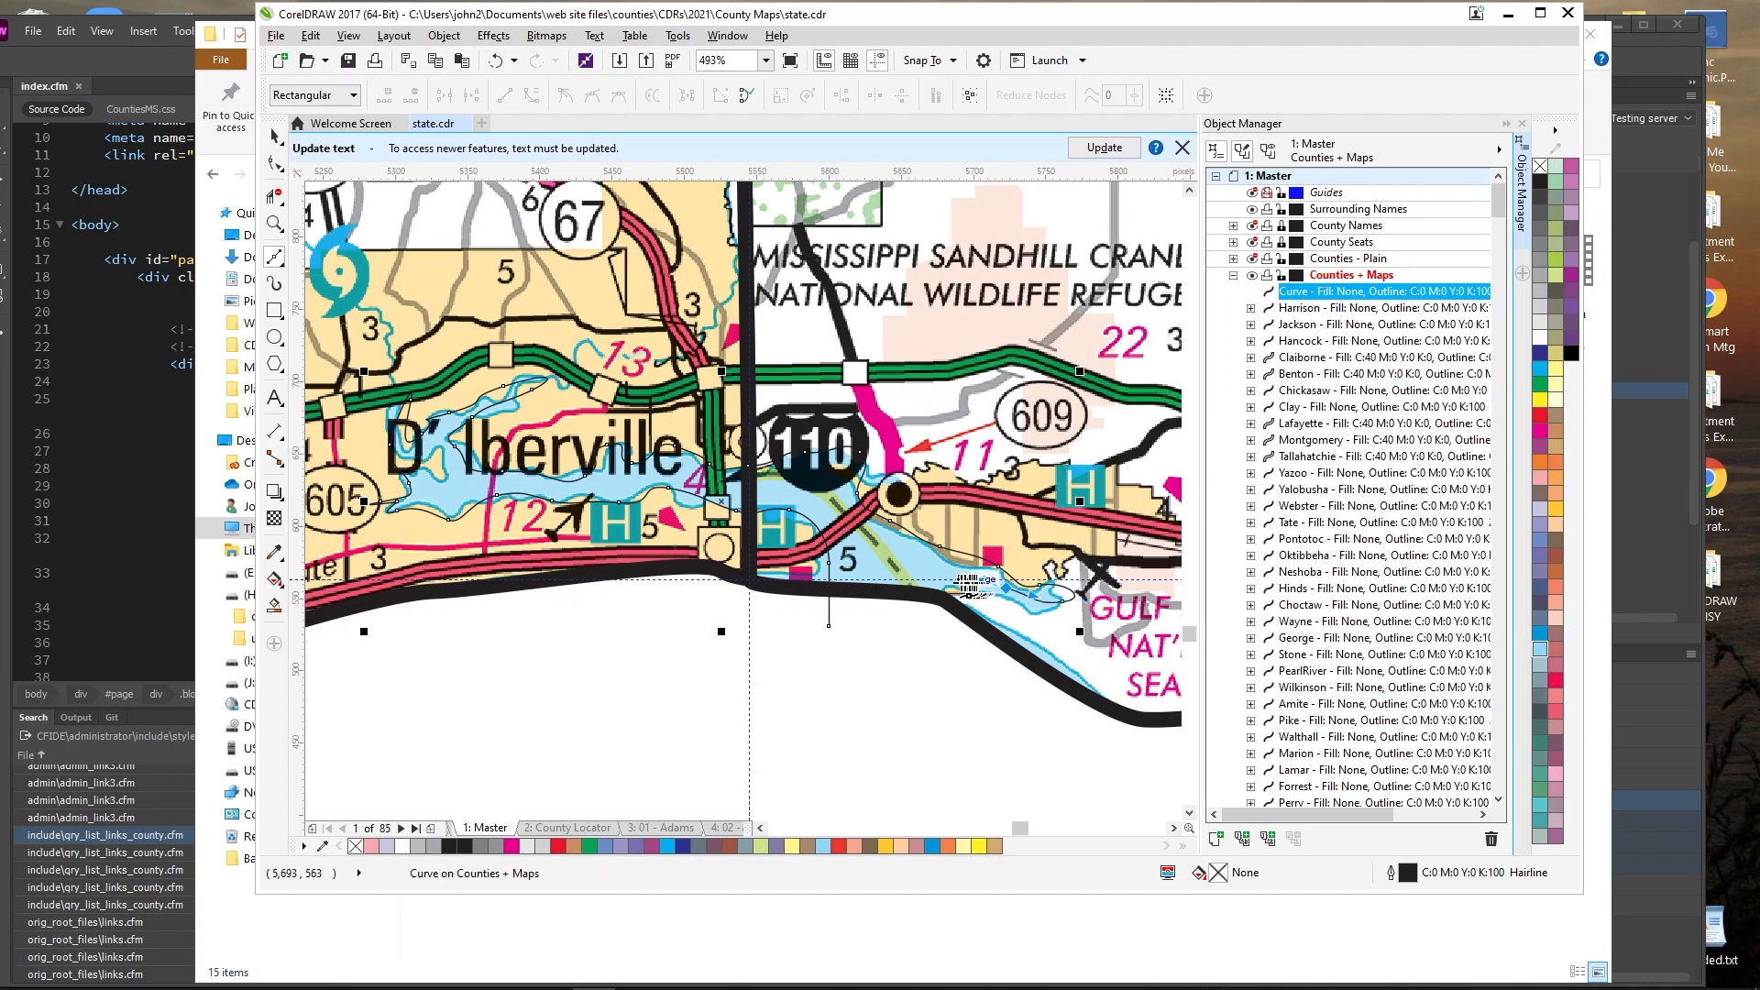
pyautogui.click(952, 579)
pyautogui.click(828, 625)
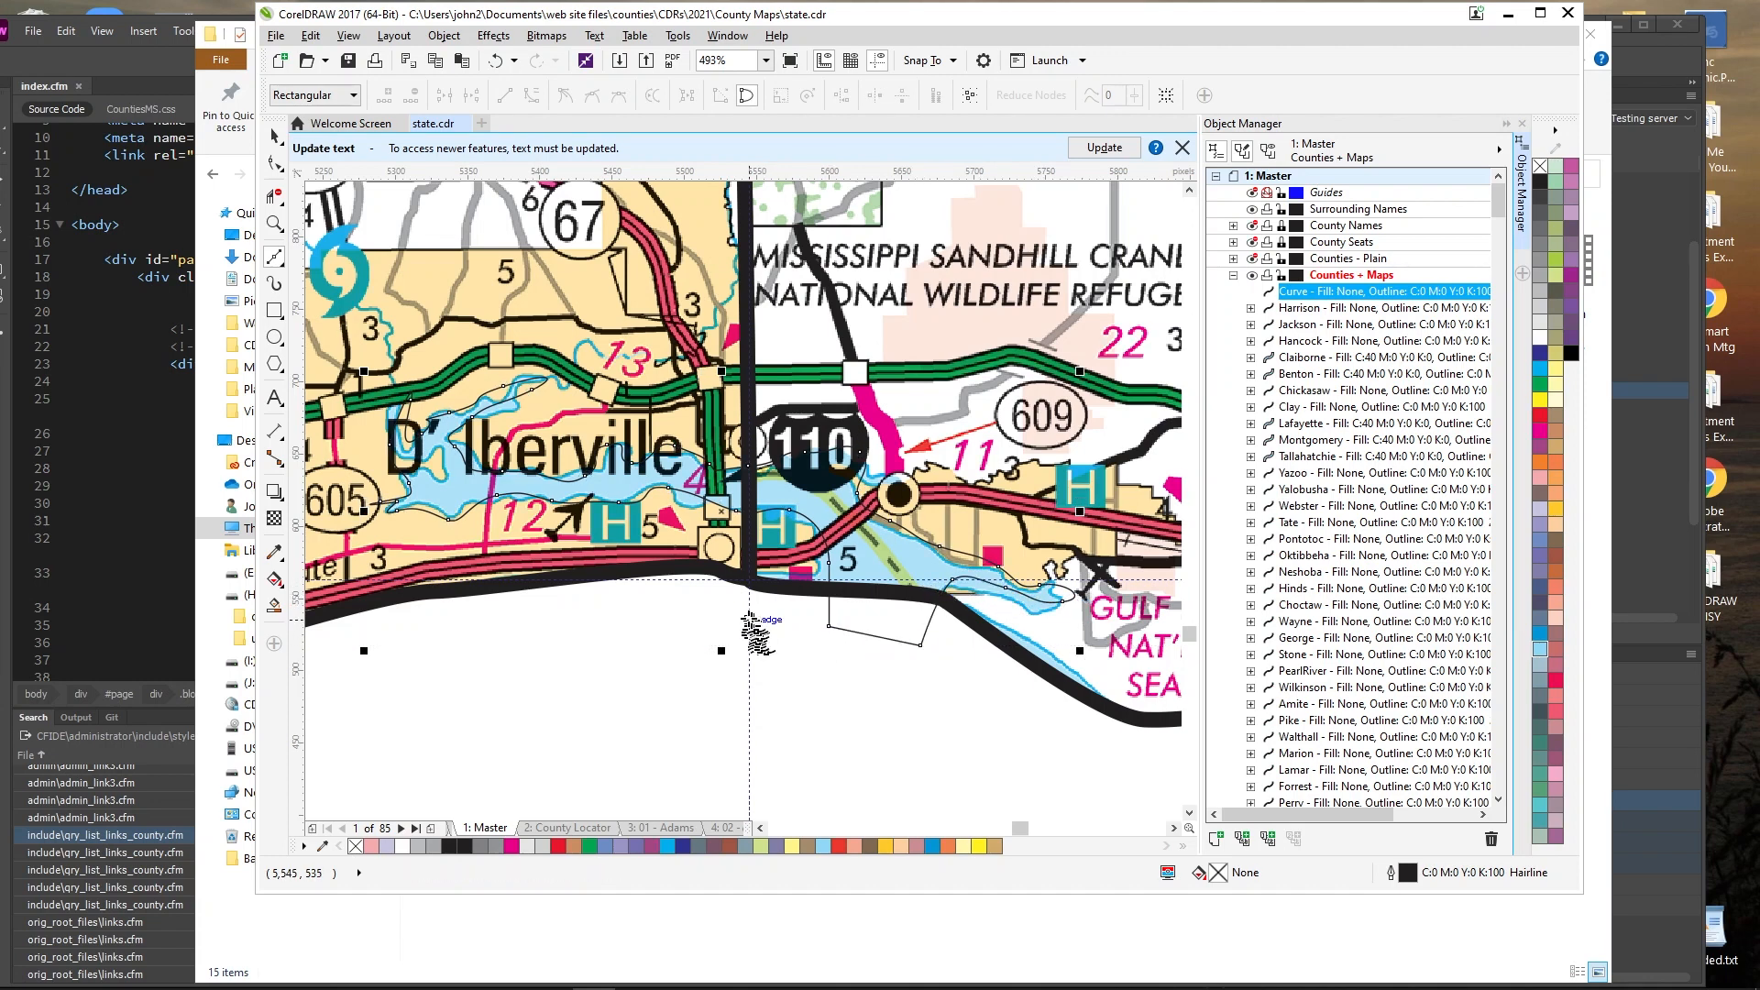
# Trim the Harrison county shape with the D'Iberville bay curve.
pyautogui.press('space')
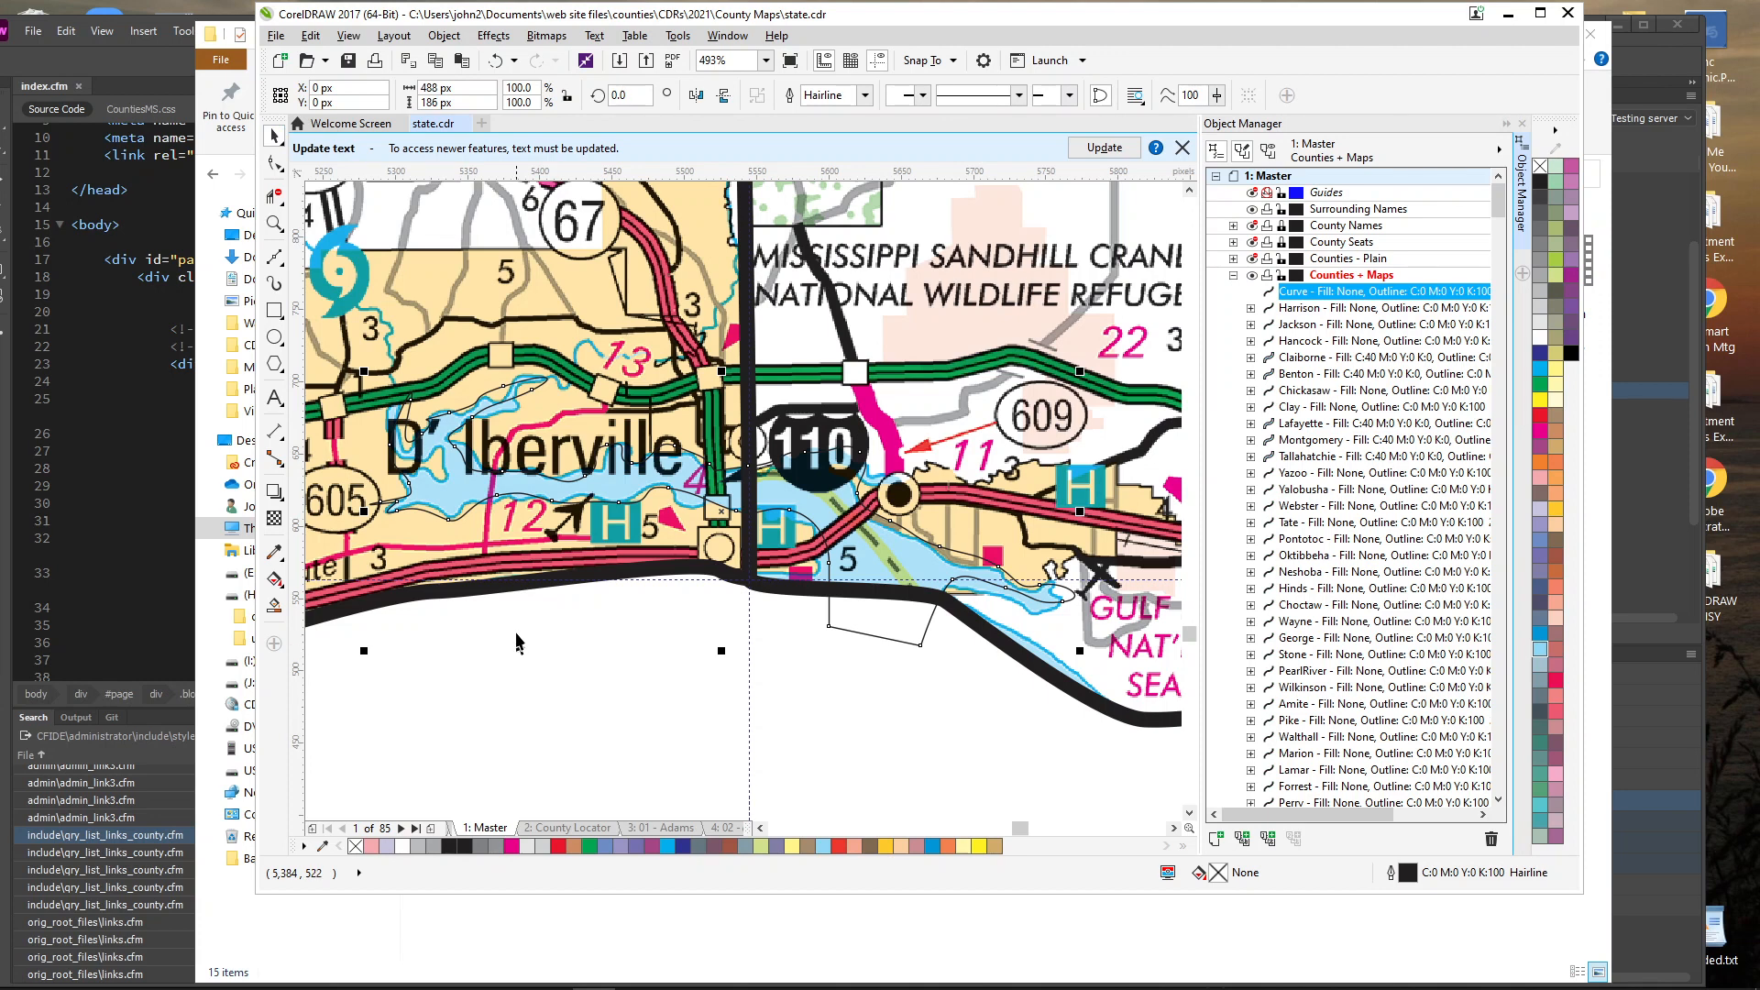
pyautogui.keyDown('shift'); pyautogui.click(493, 289); pyautogui.keyUp('shift')
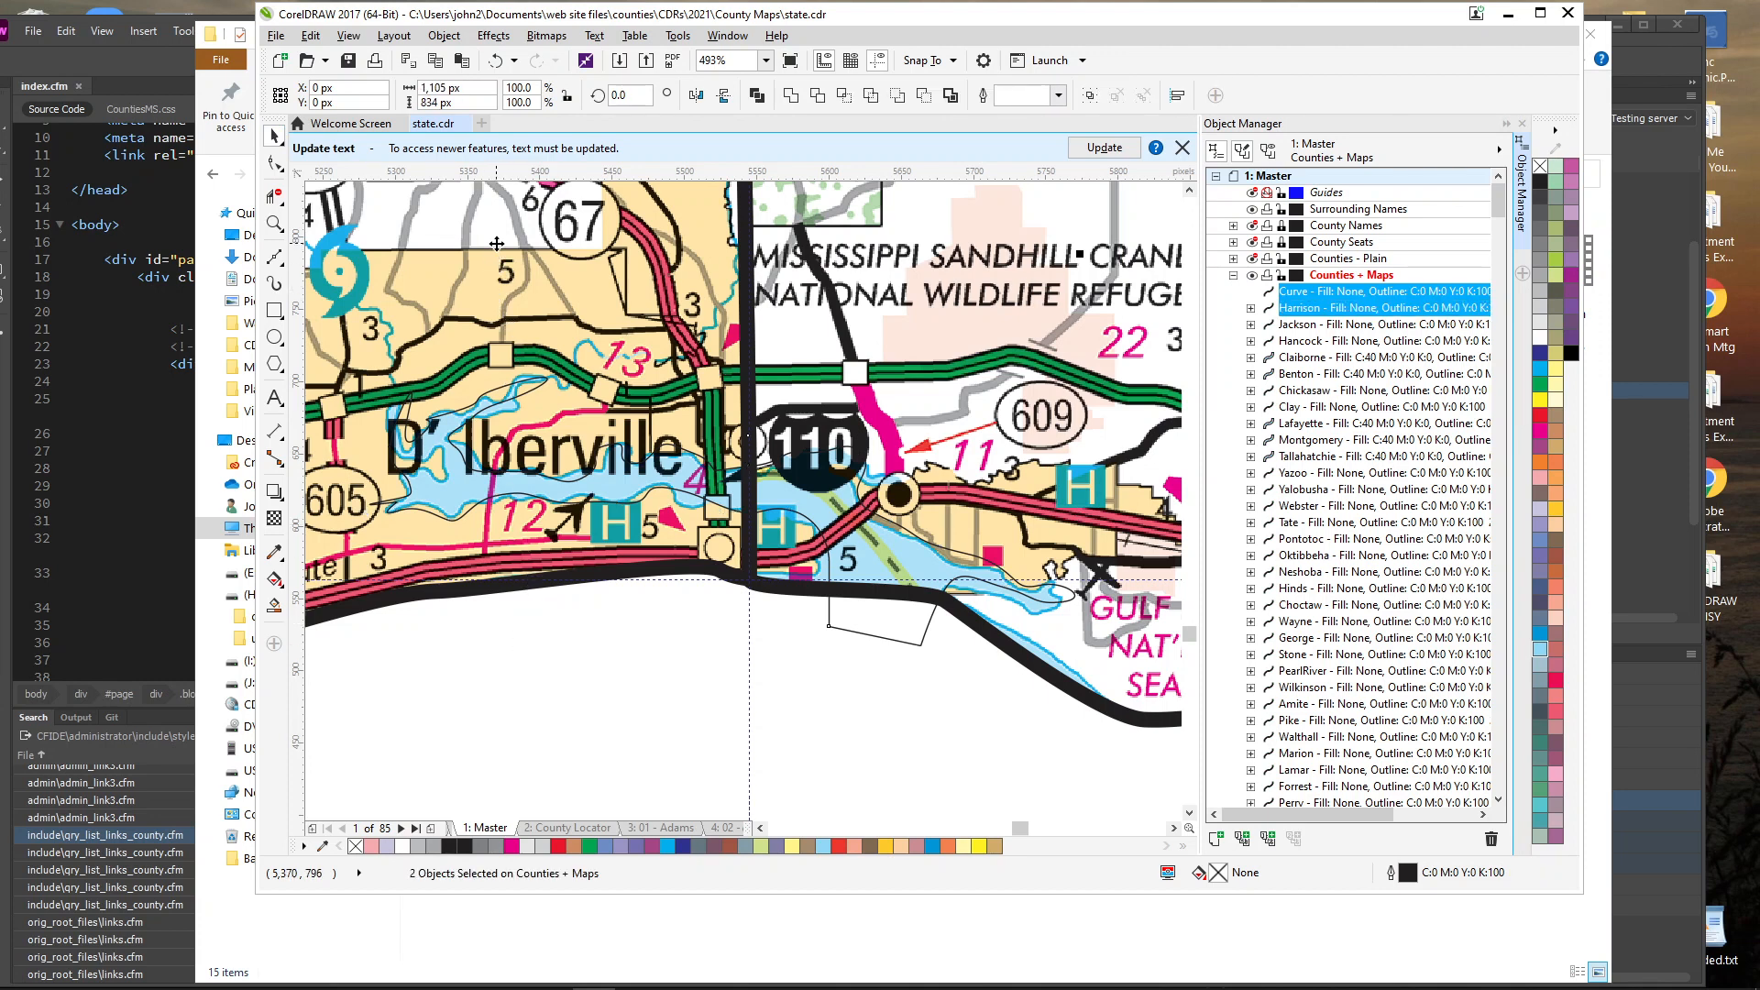
pyautogui.click(444, 35)
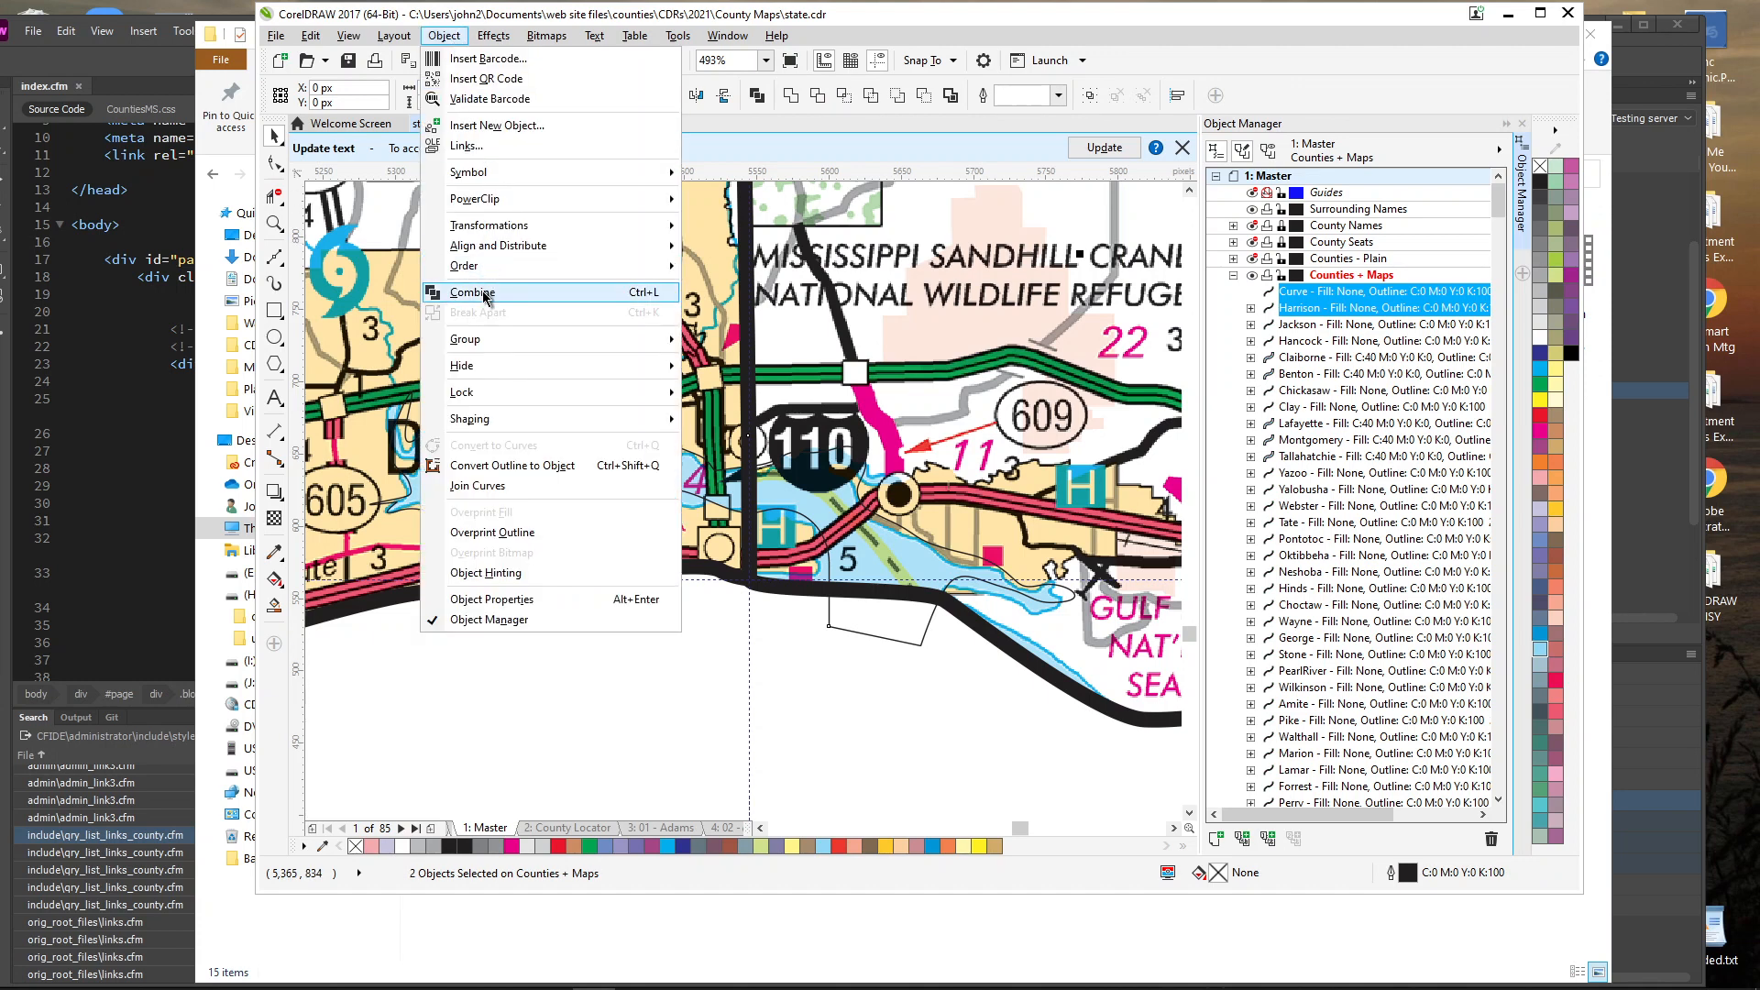
pyautogui.moveTo(514, 419)
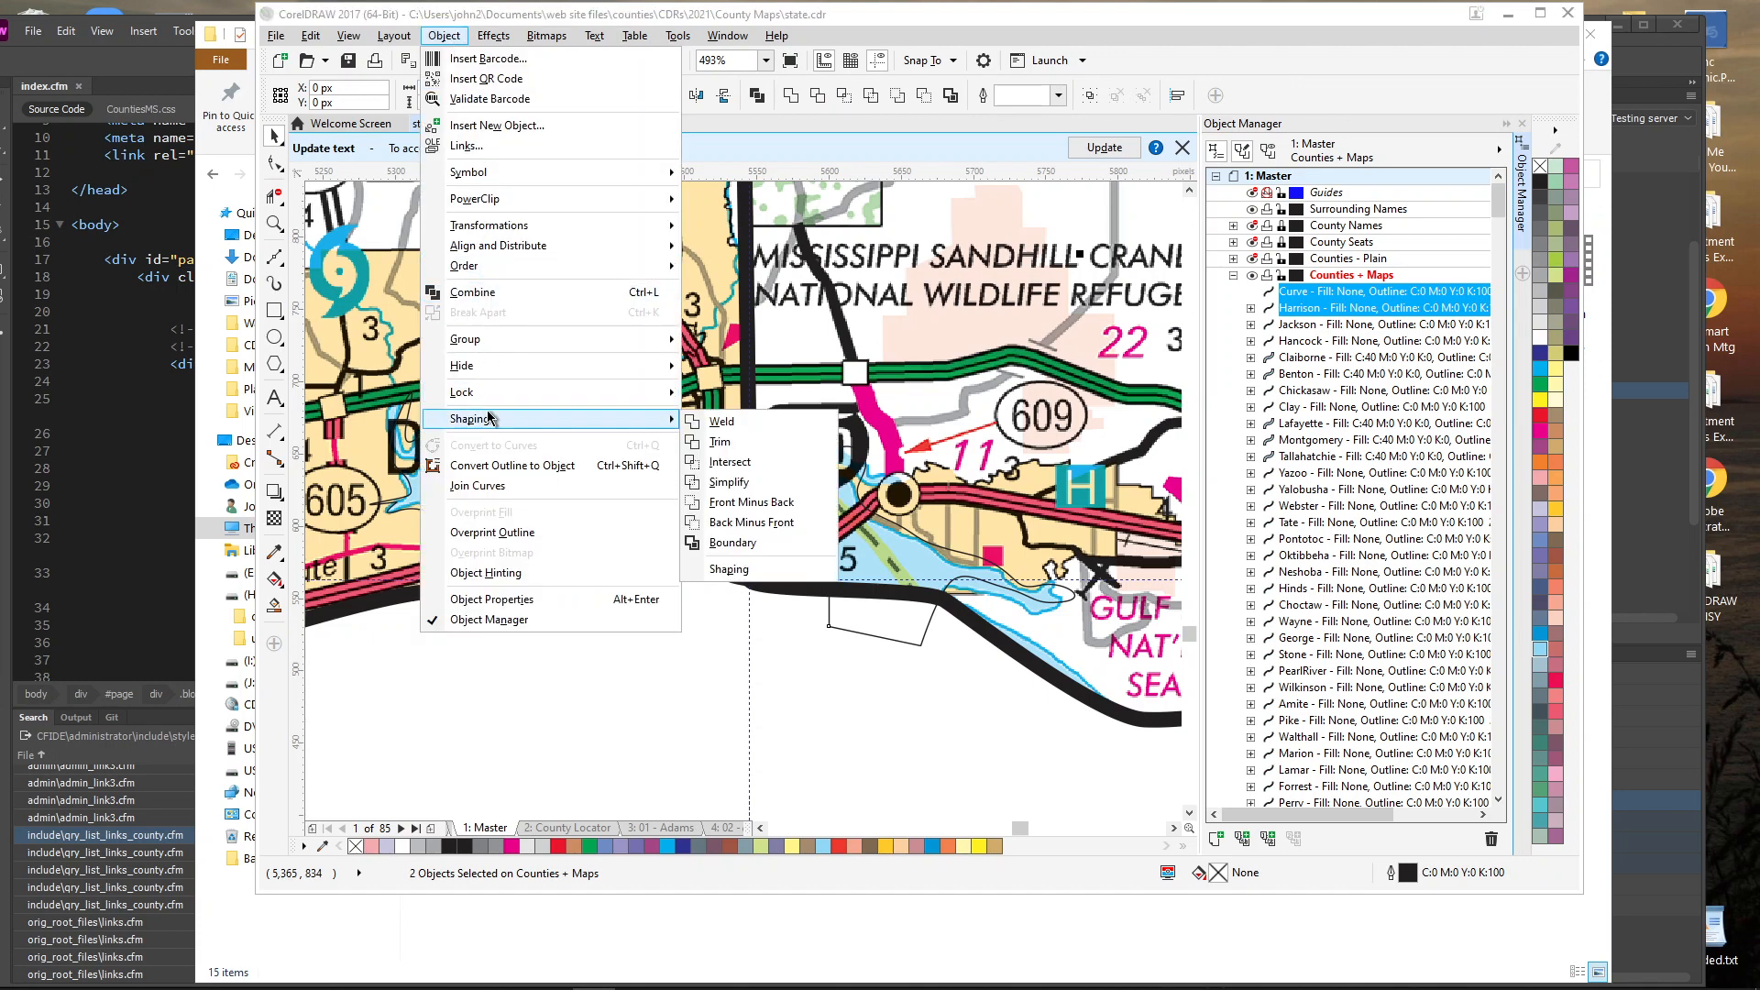
pyautogui.click(720, 444)
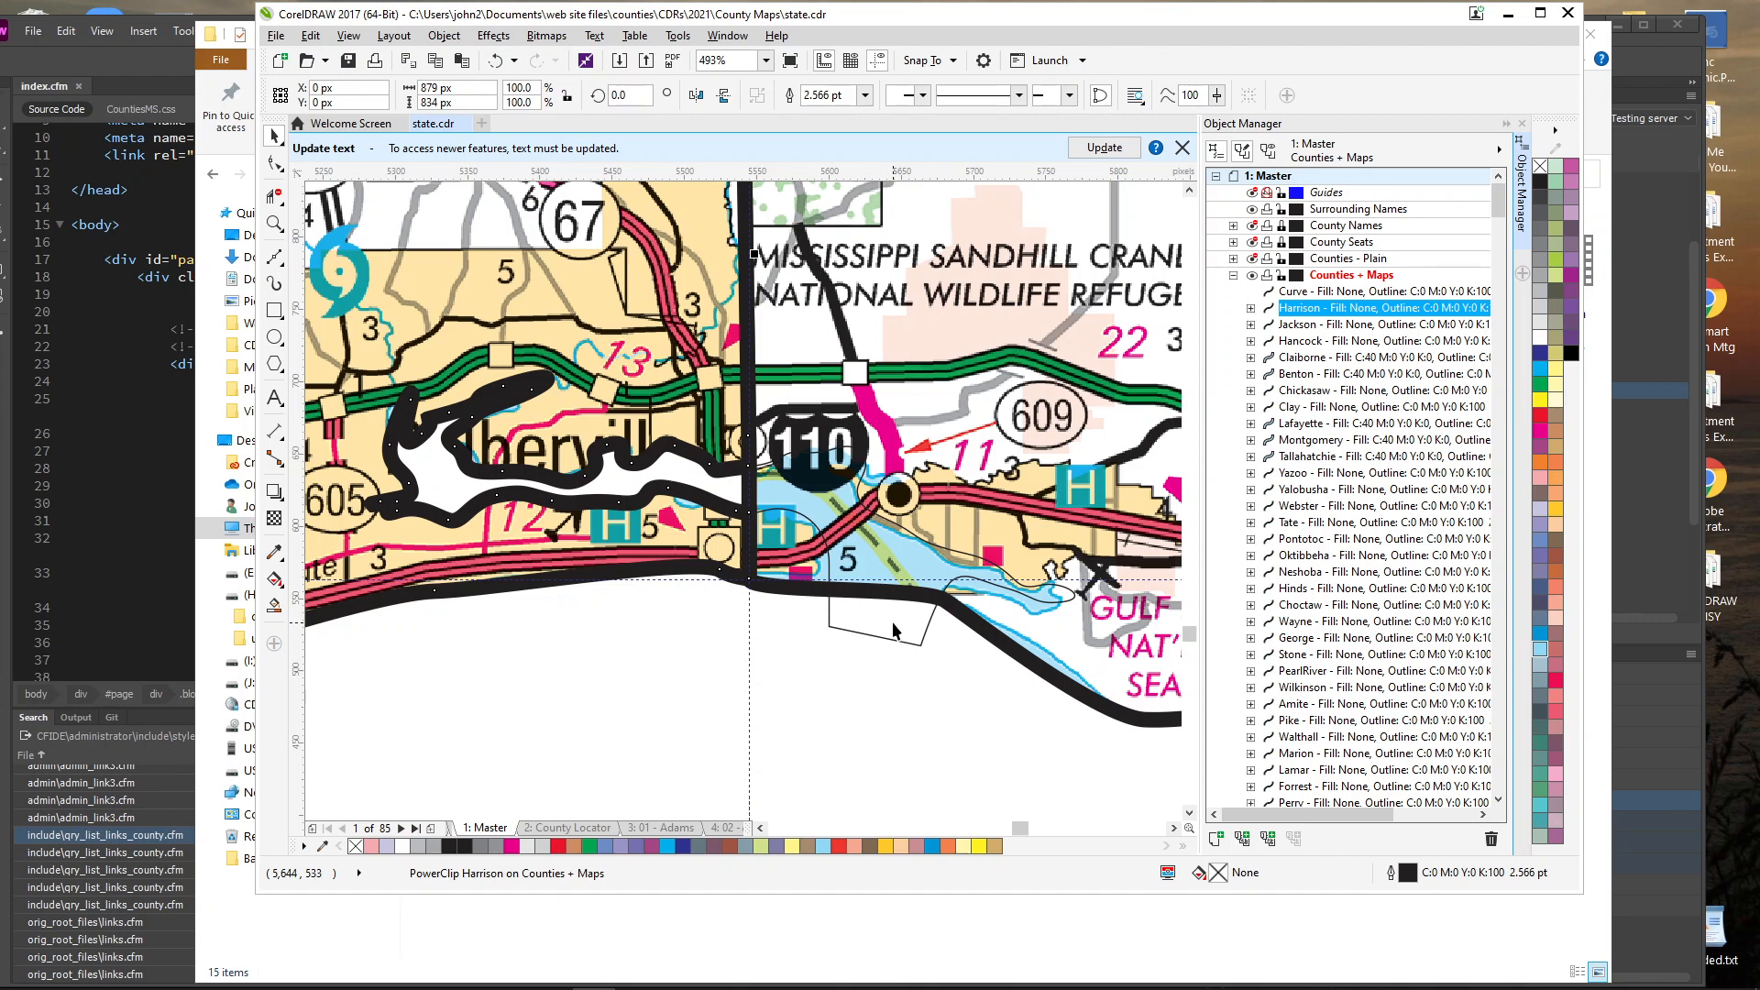
# Trim the Jackson county shape with the D'Iberville bay curve, then delete the curve.
pyautogui.click(894, 625)
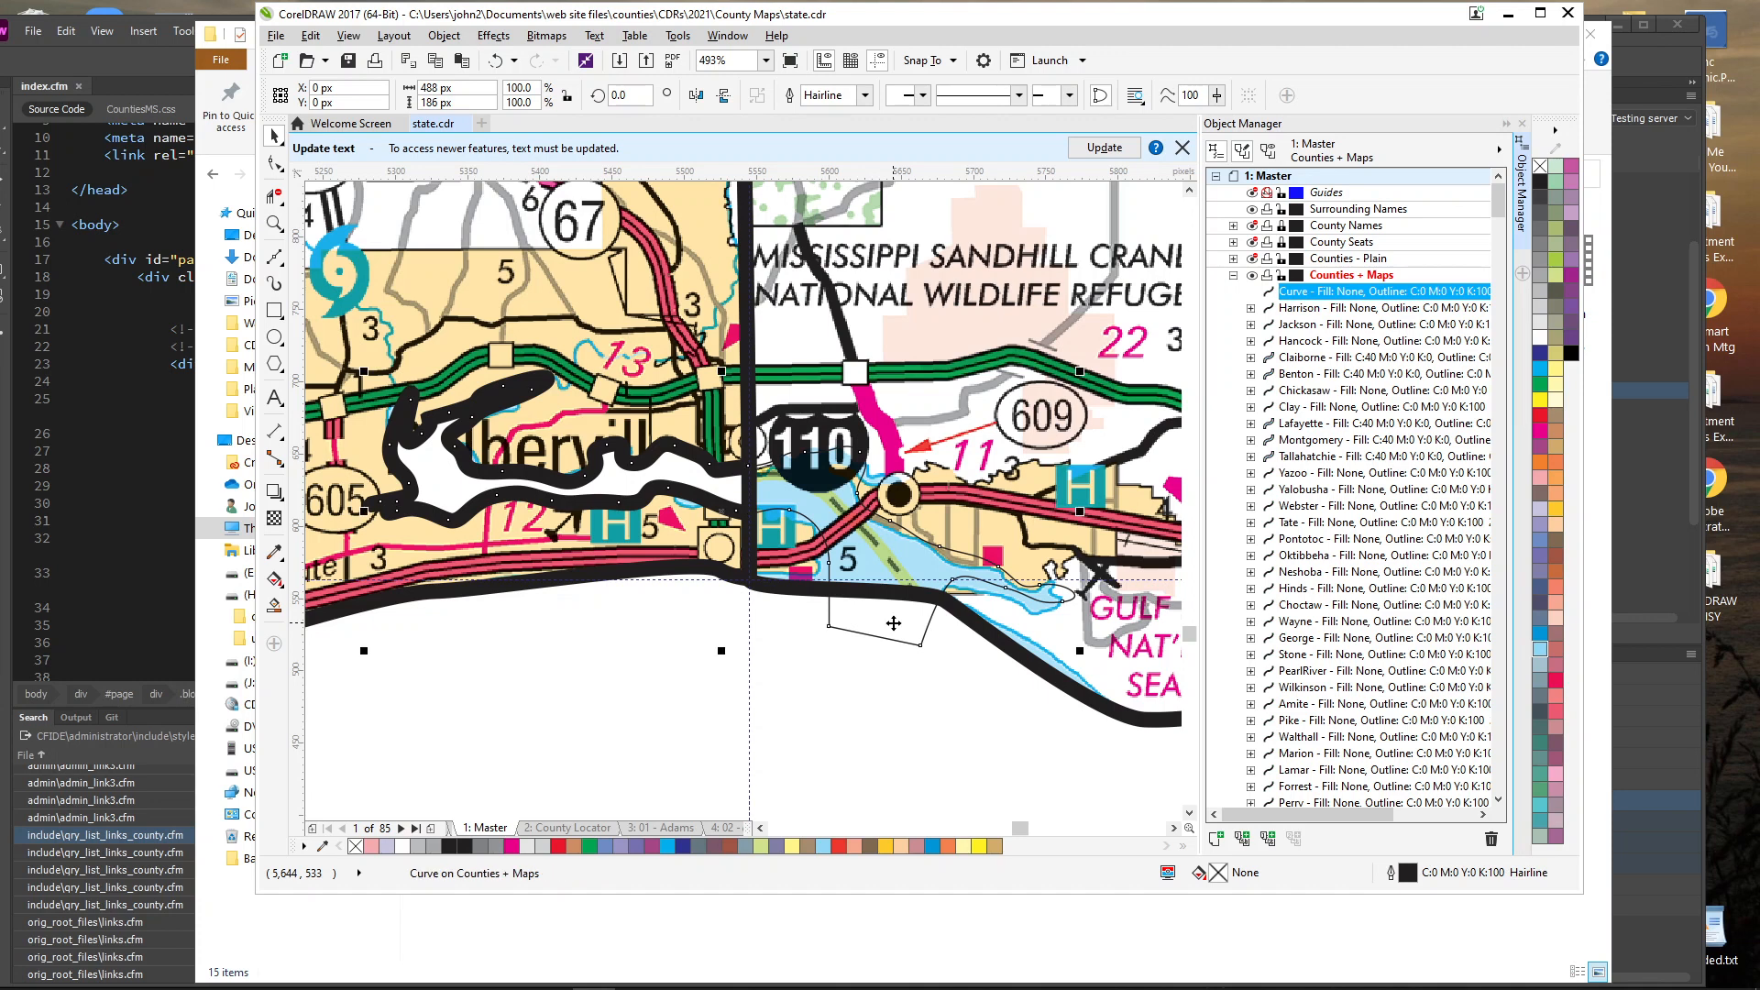
pyautogui.keyDown('shift'); pyautogui.click(1025, 211); pyautogui.keyUp('shift')
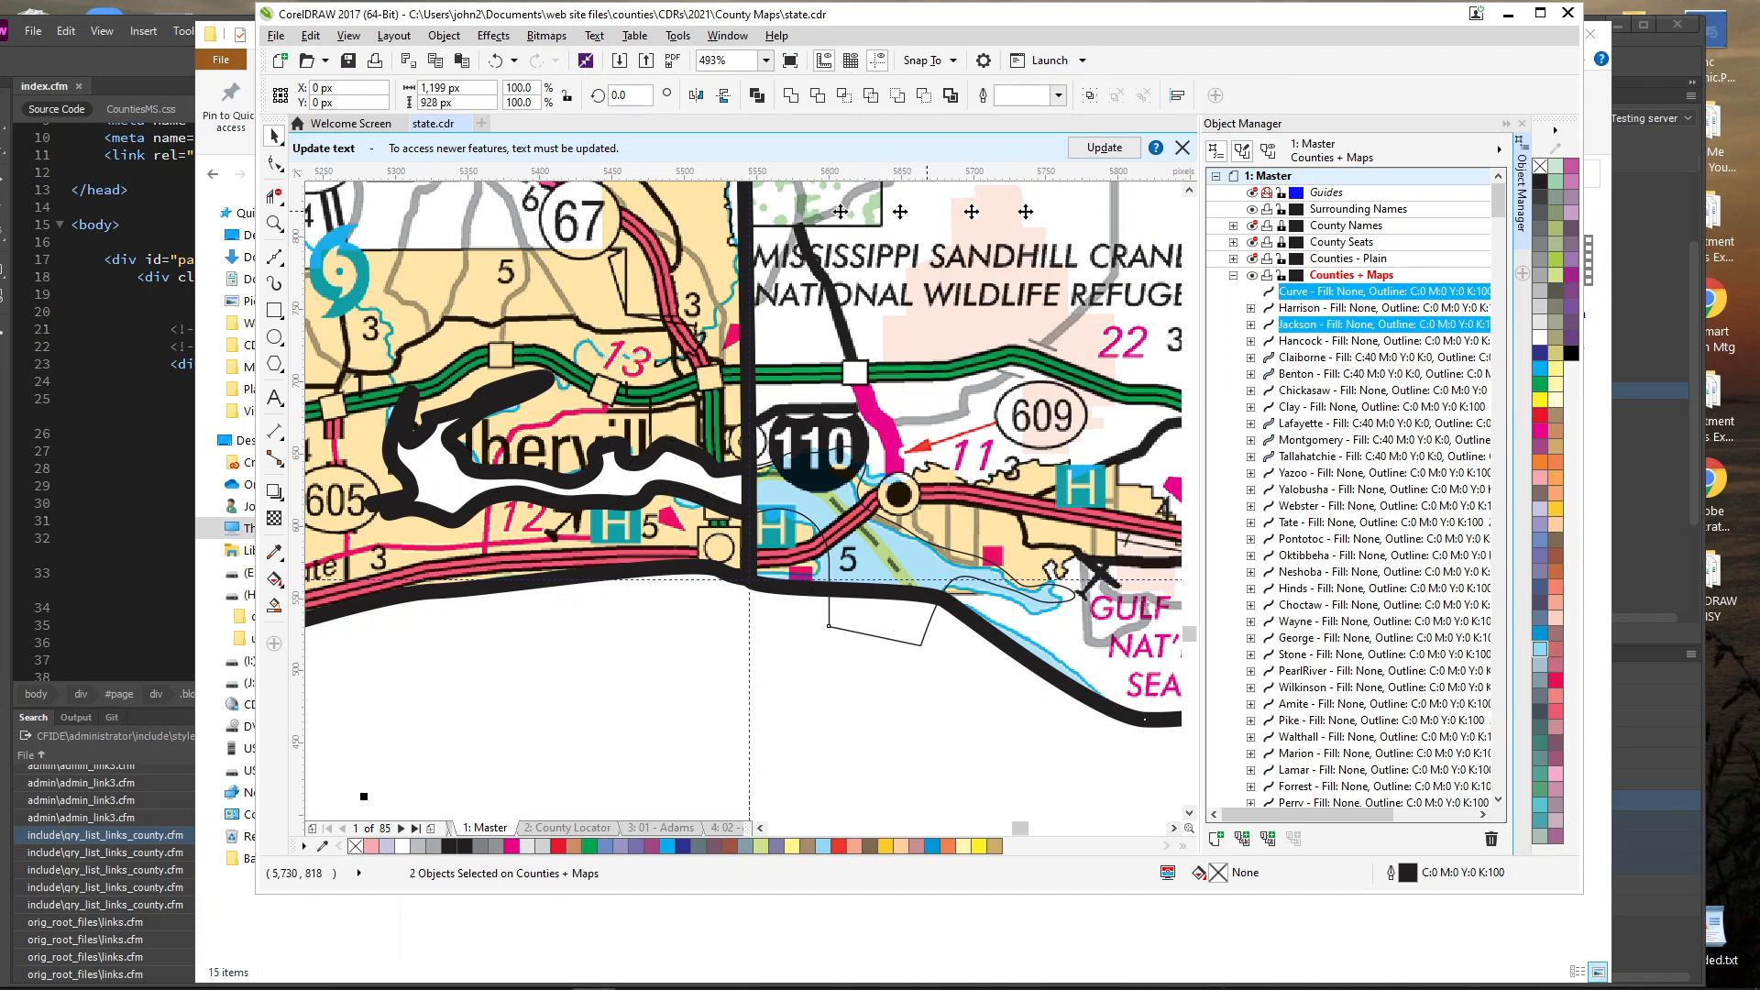
pyautogui.click(456, 37)
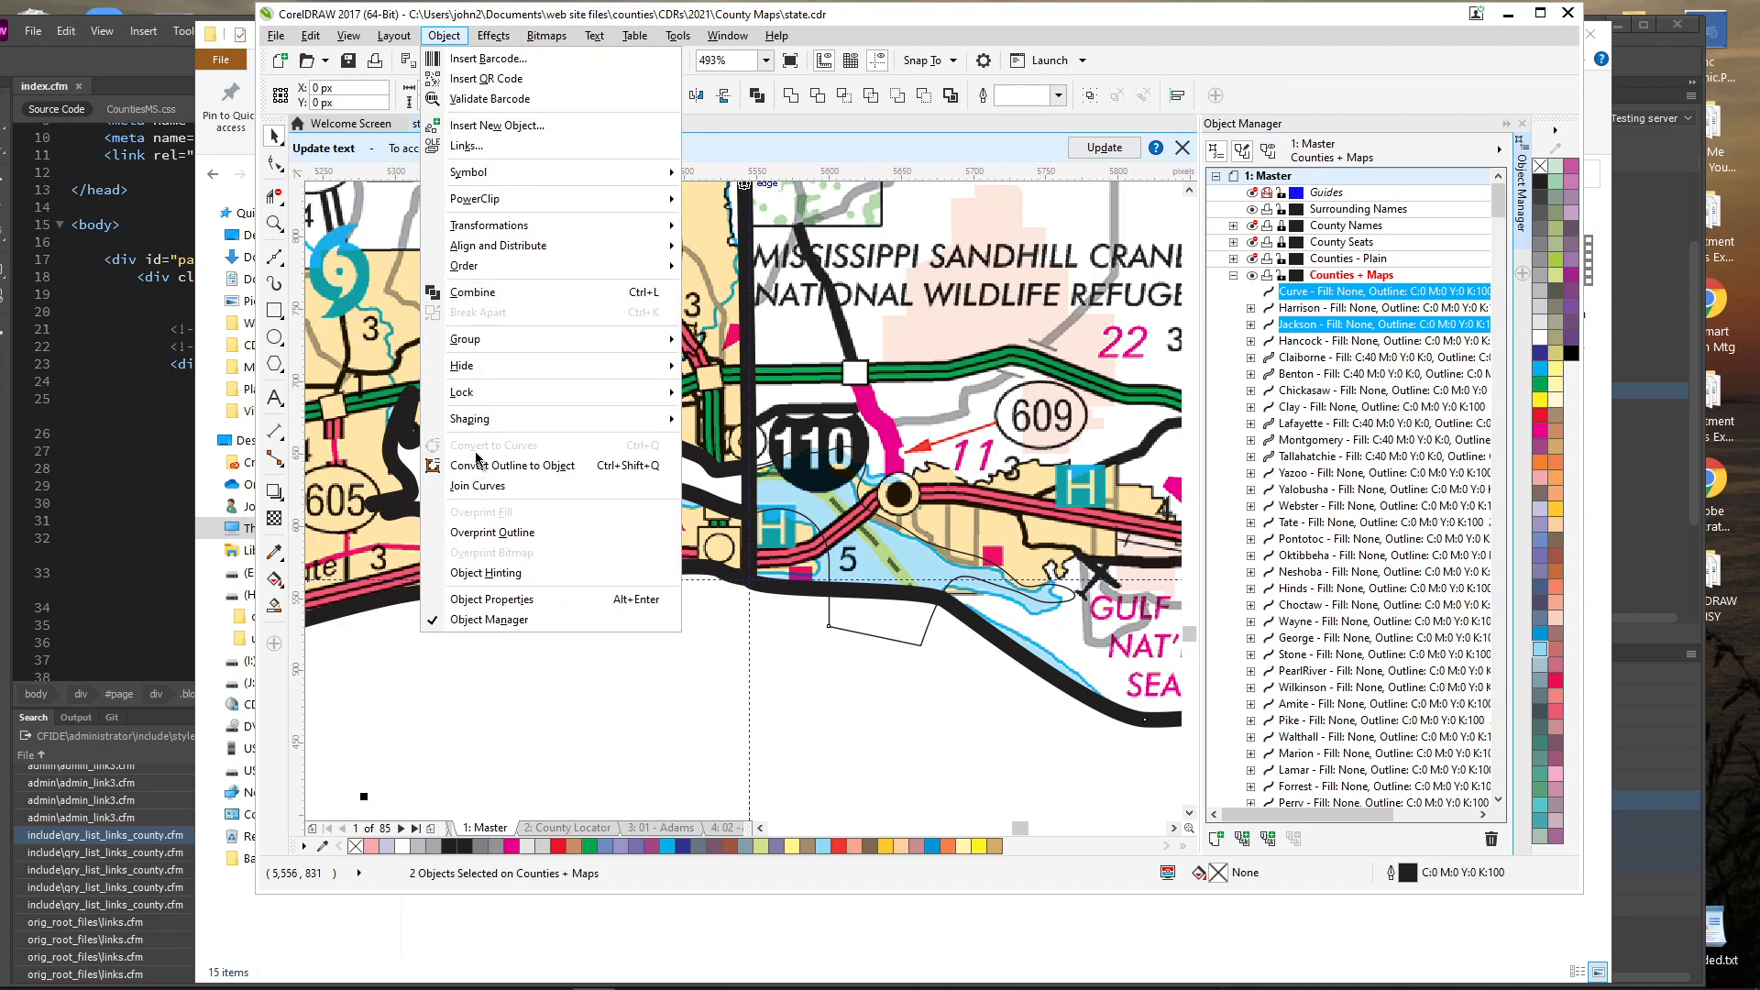
pyautogui.moveTo(479, 422)
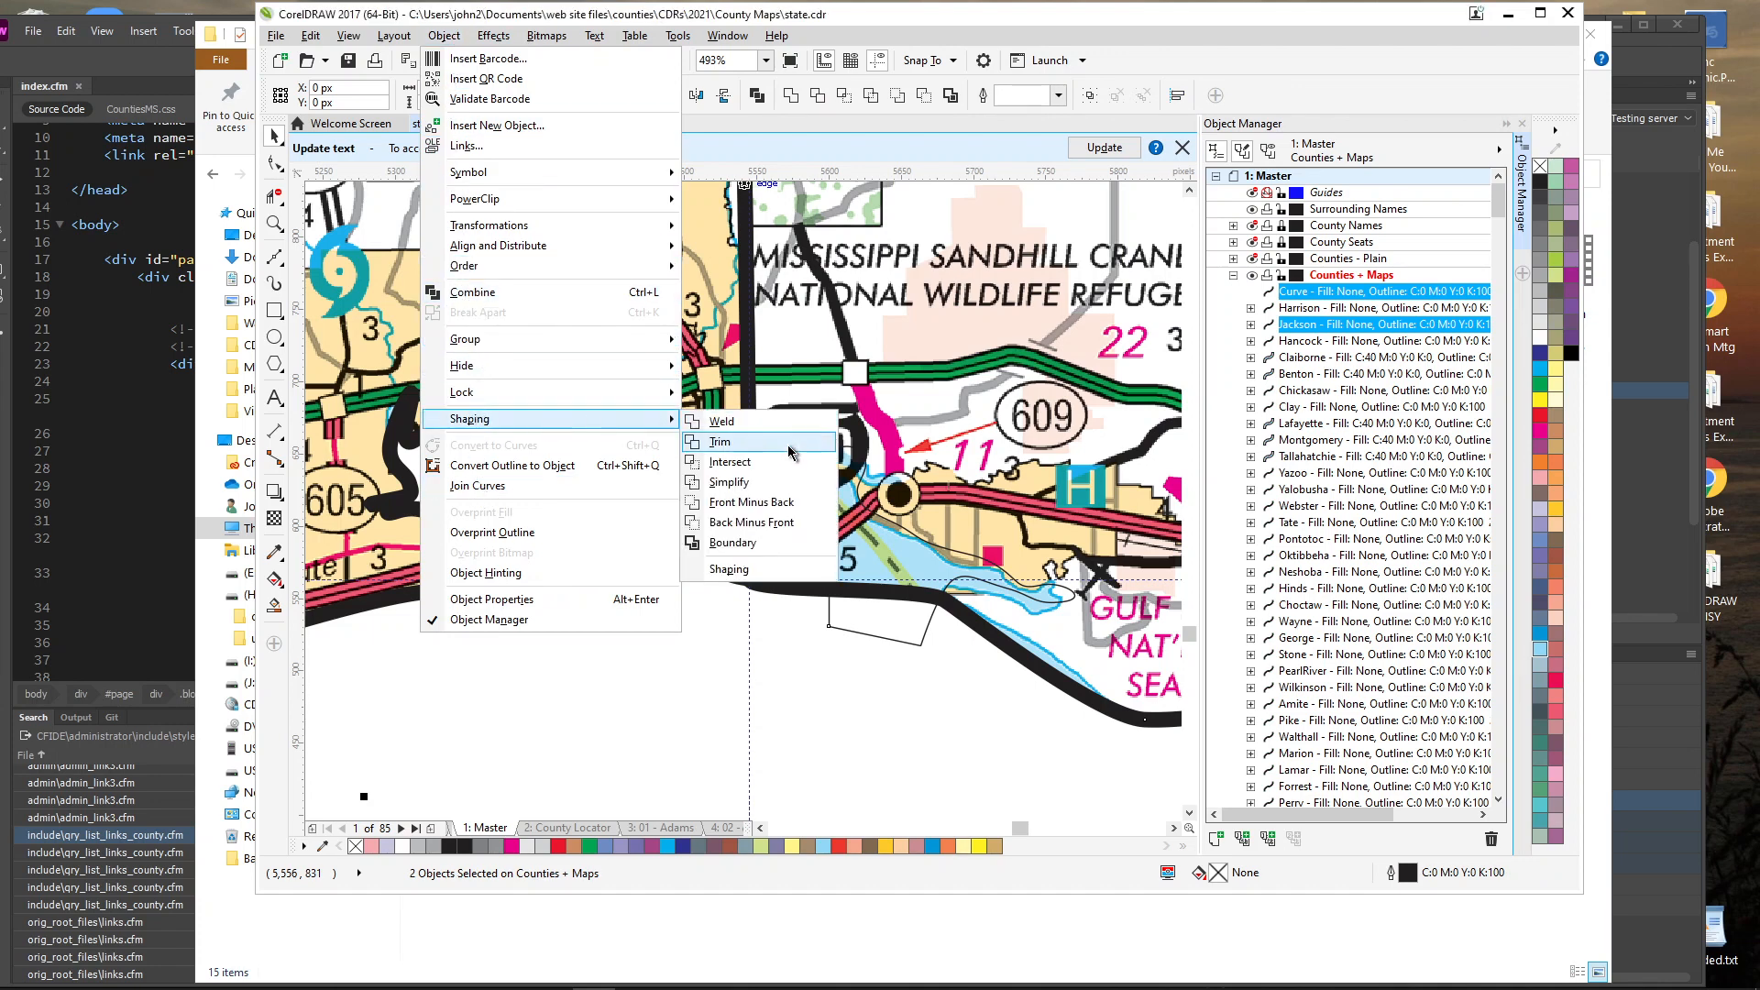
pyautogui.click(721, 422)
pyautogui.click(863, 632)
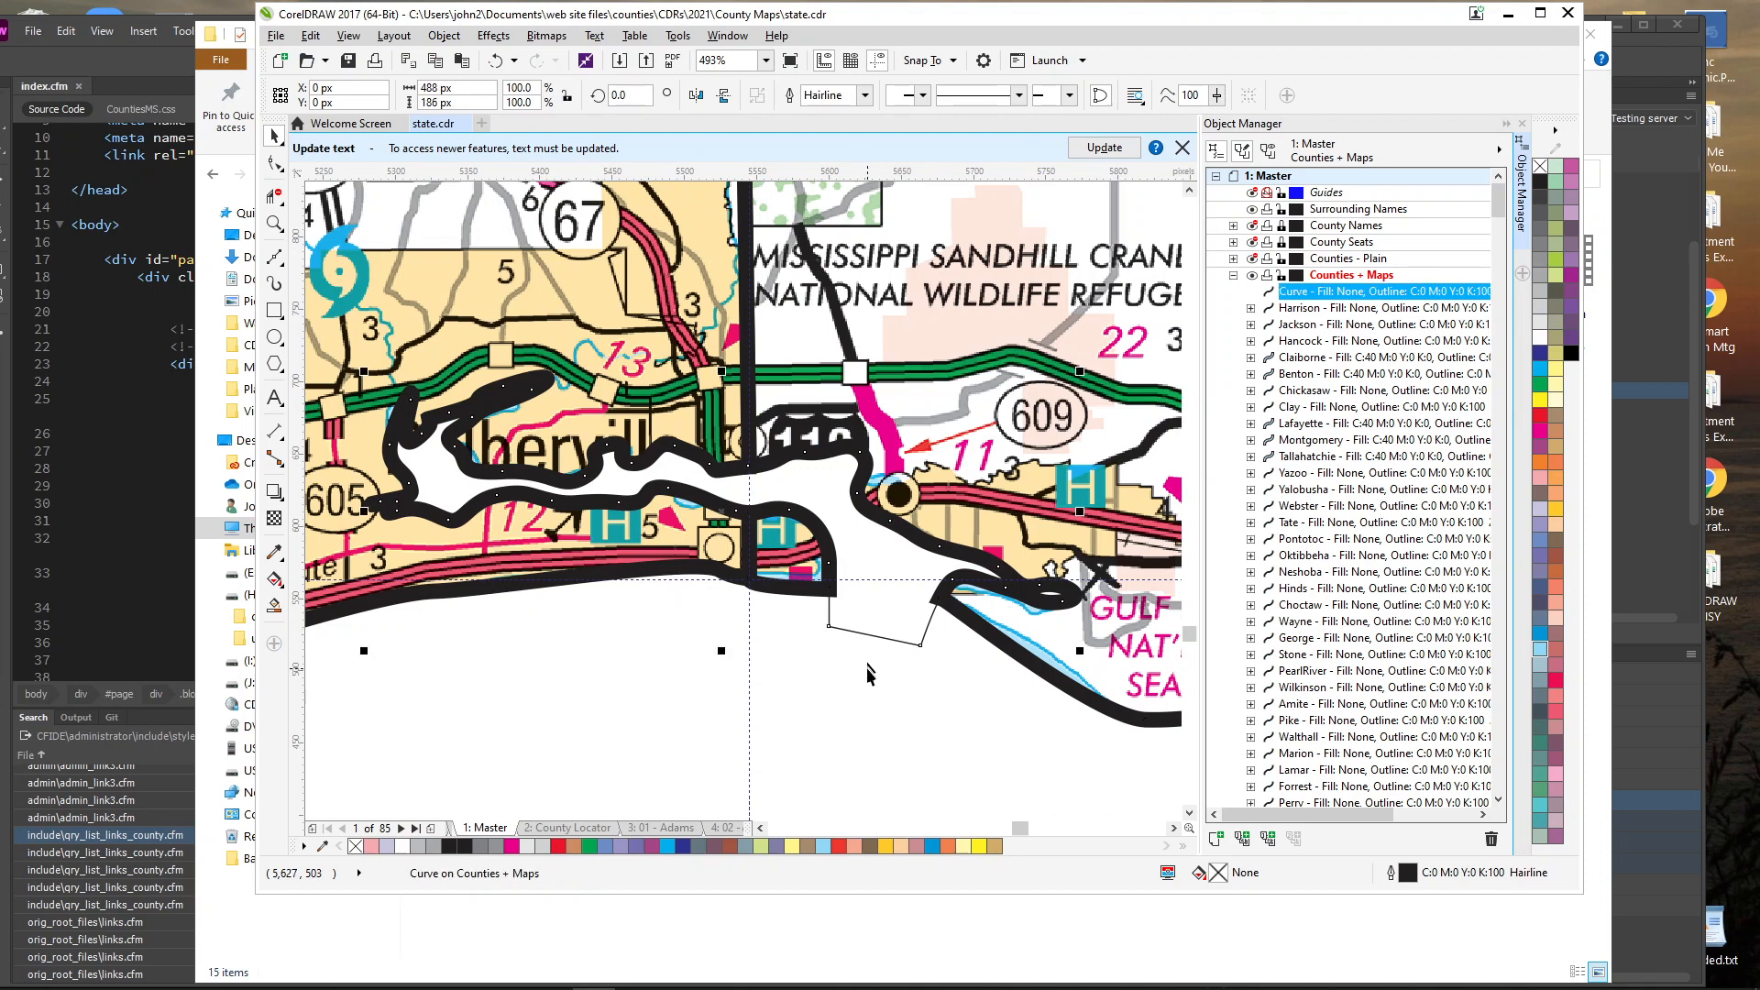
pyautogui.press('Delete')
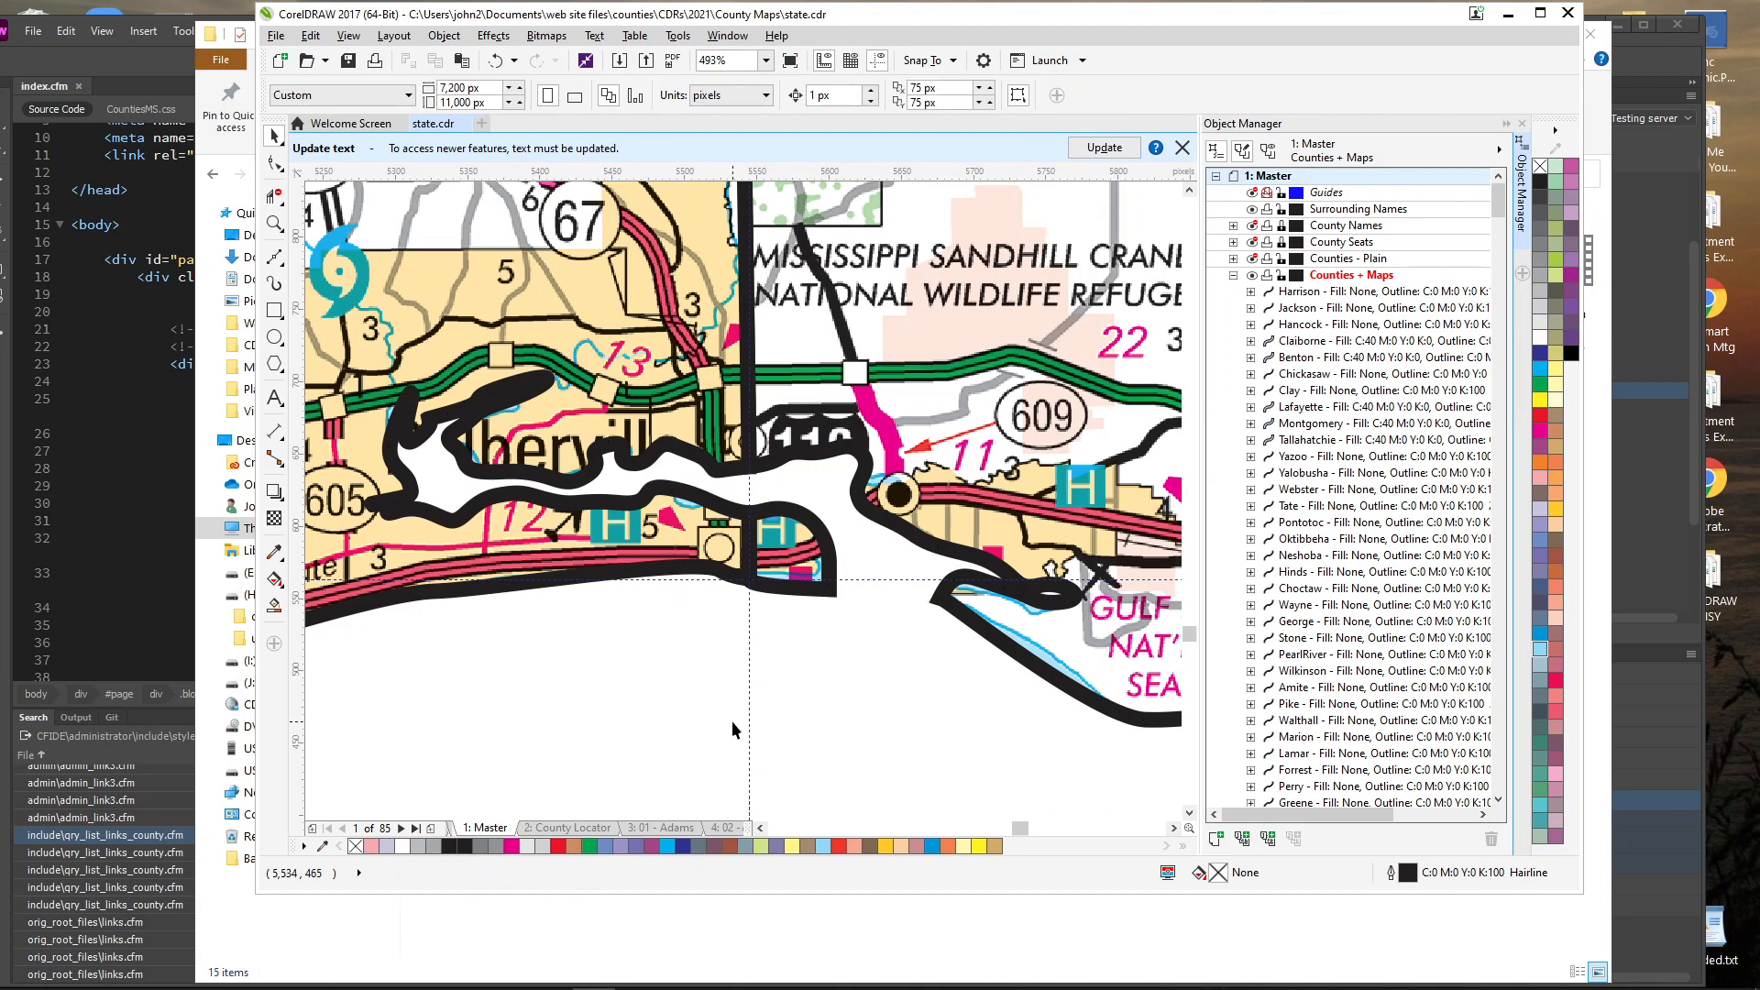
# Break the Jackson county shape apart so the piece south of the bay is a separate object.
pyautogui.click(821, 550)
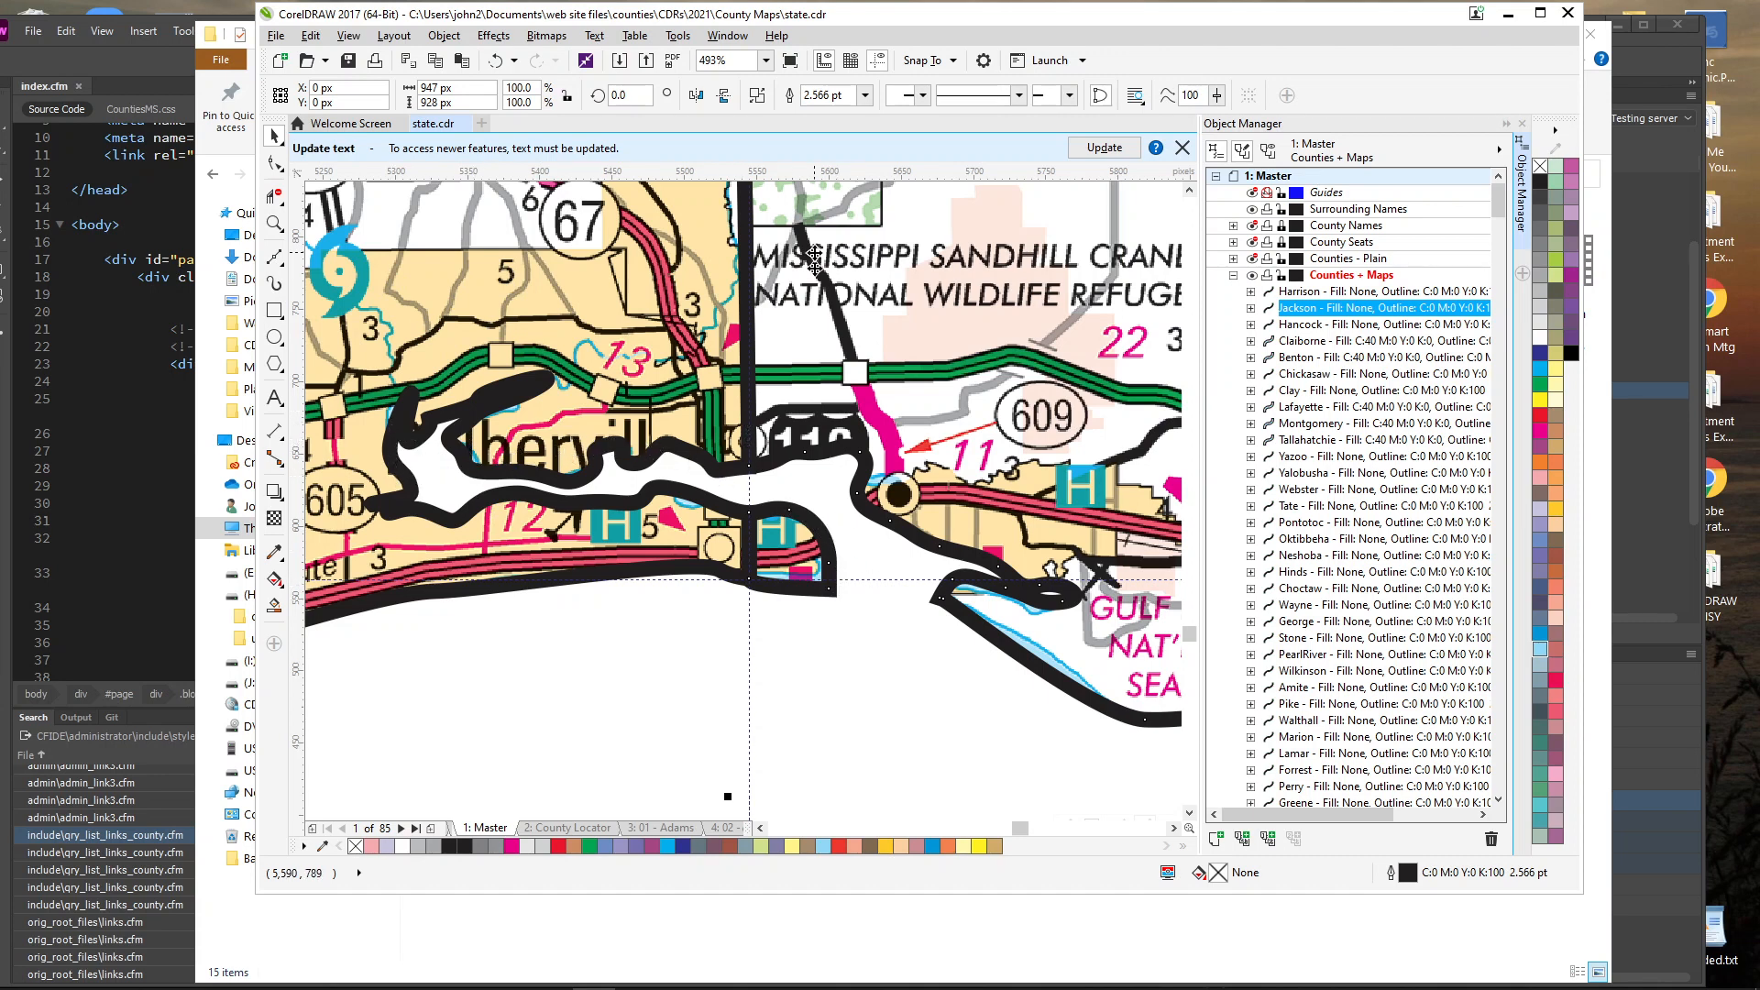
pyautogui.click(444, 35)
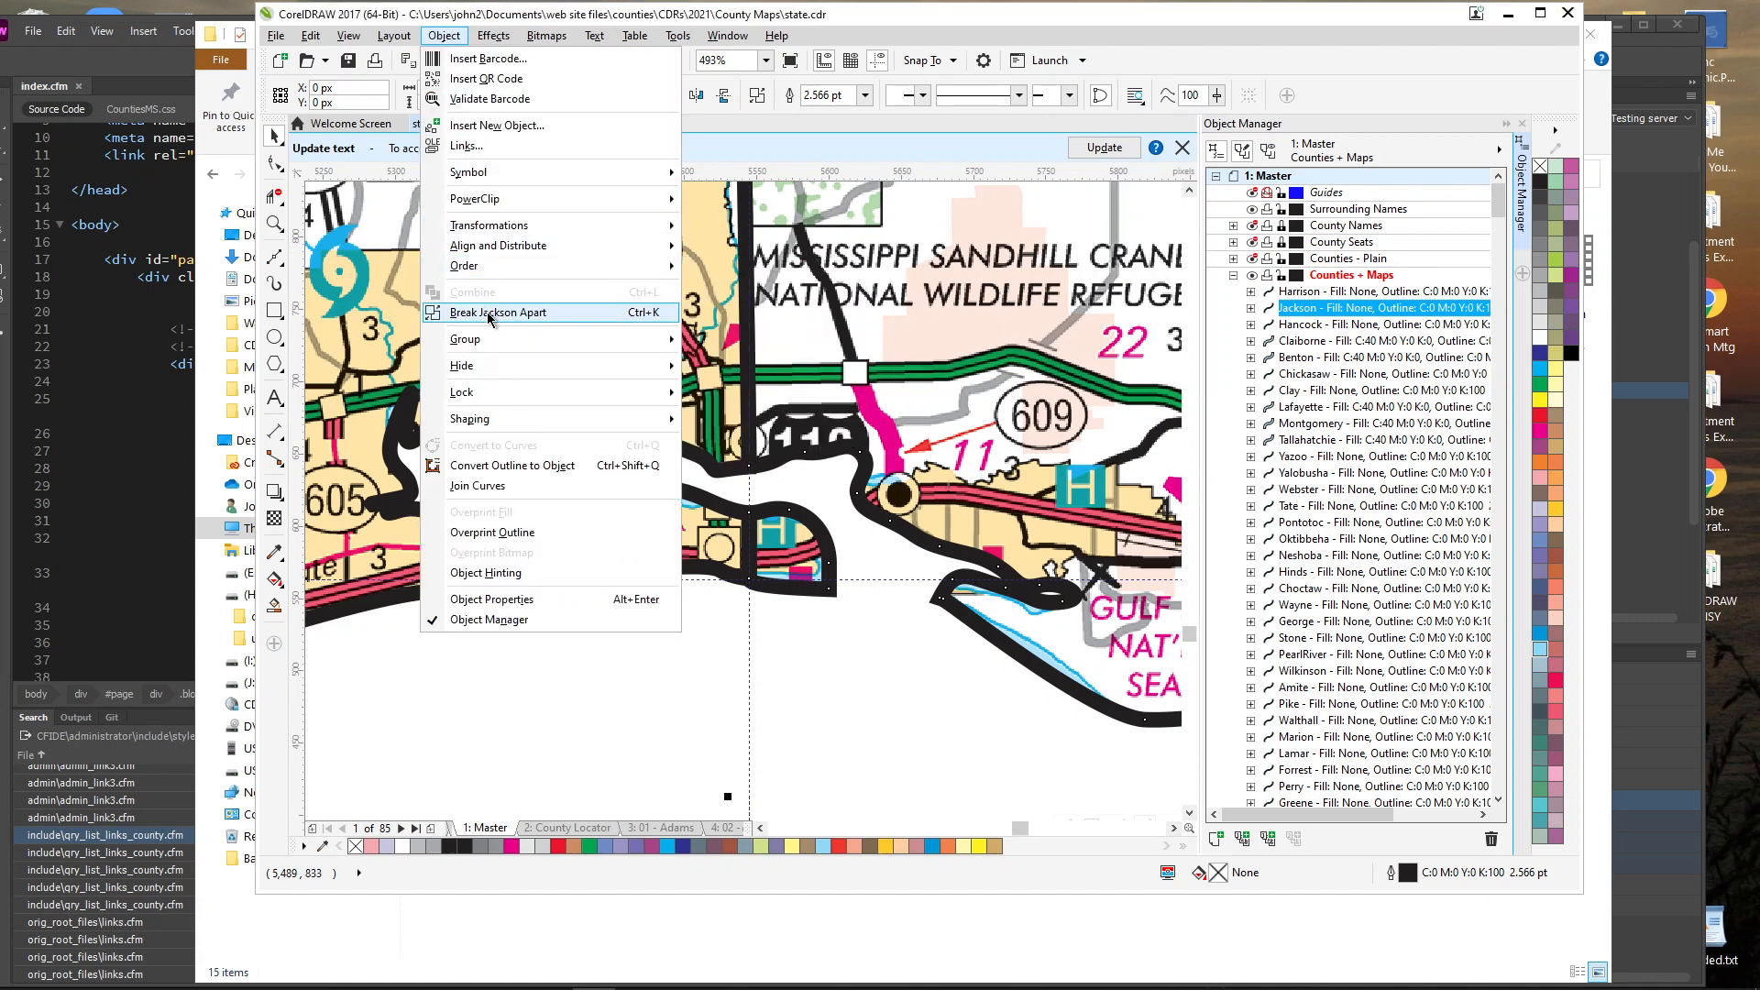
pyautogui.click(510, 315)
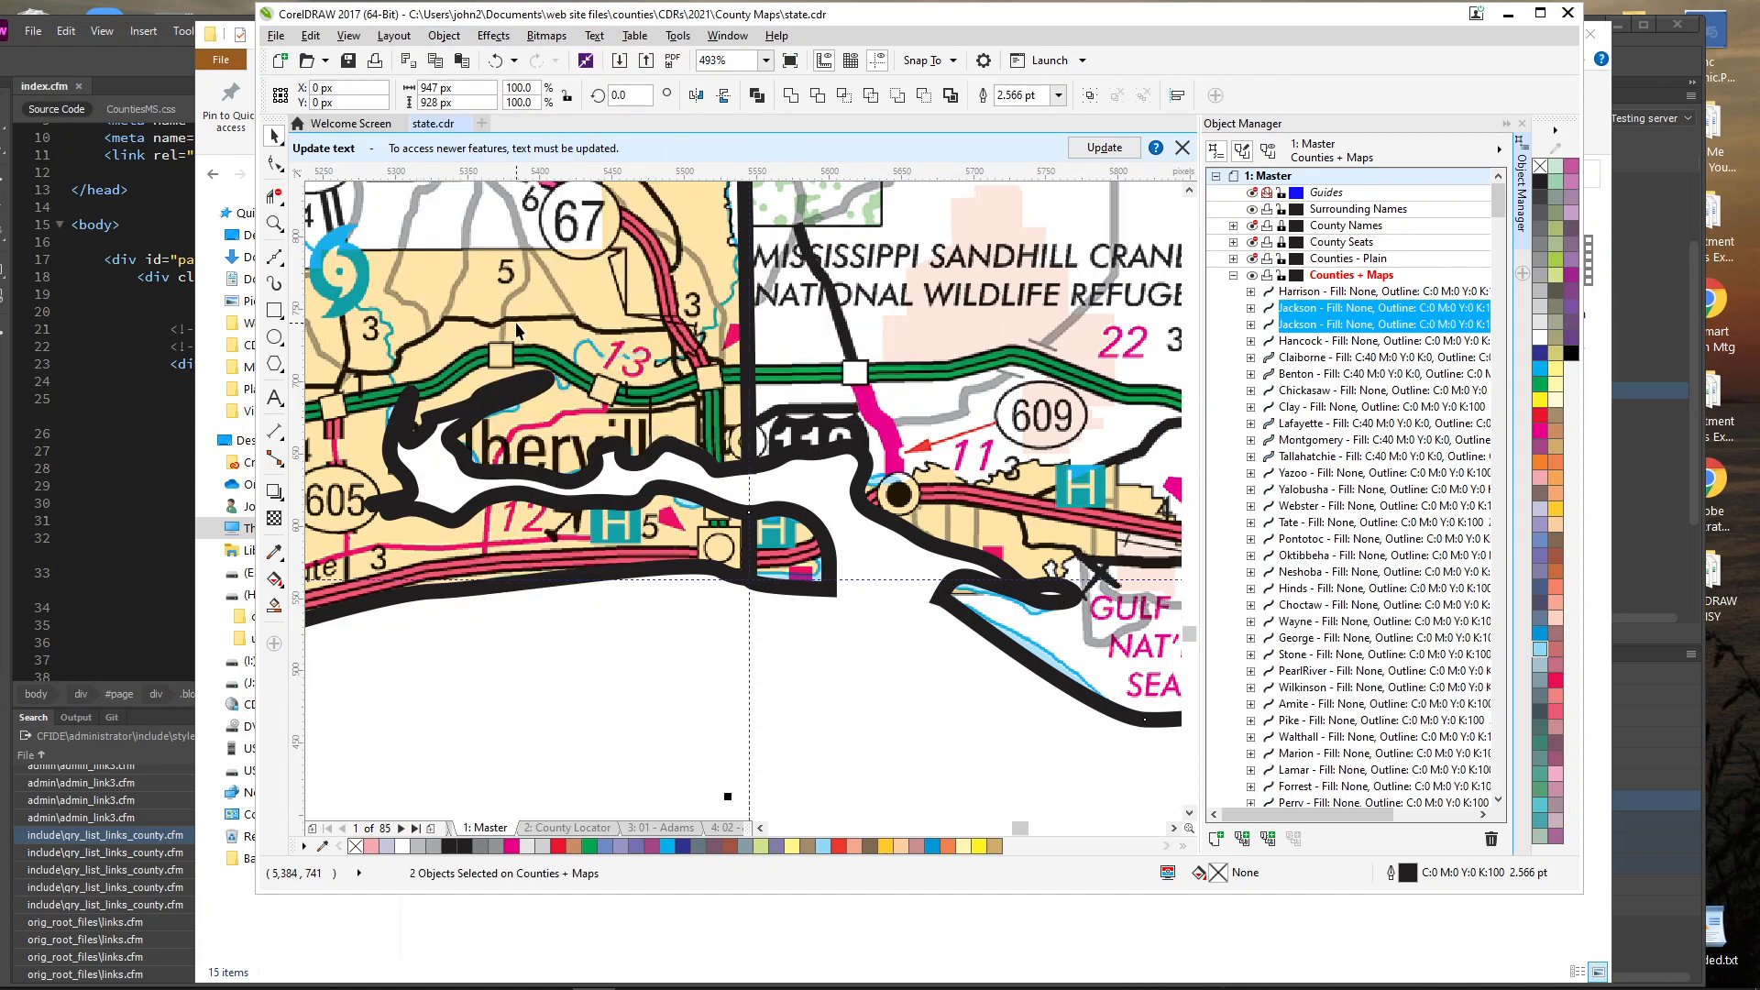
pyautogui.click(834, 662)
# Try to weld the detached Jackson piece south of the bay to the Harrison county shape.
pyautogui.click(798, 593)
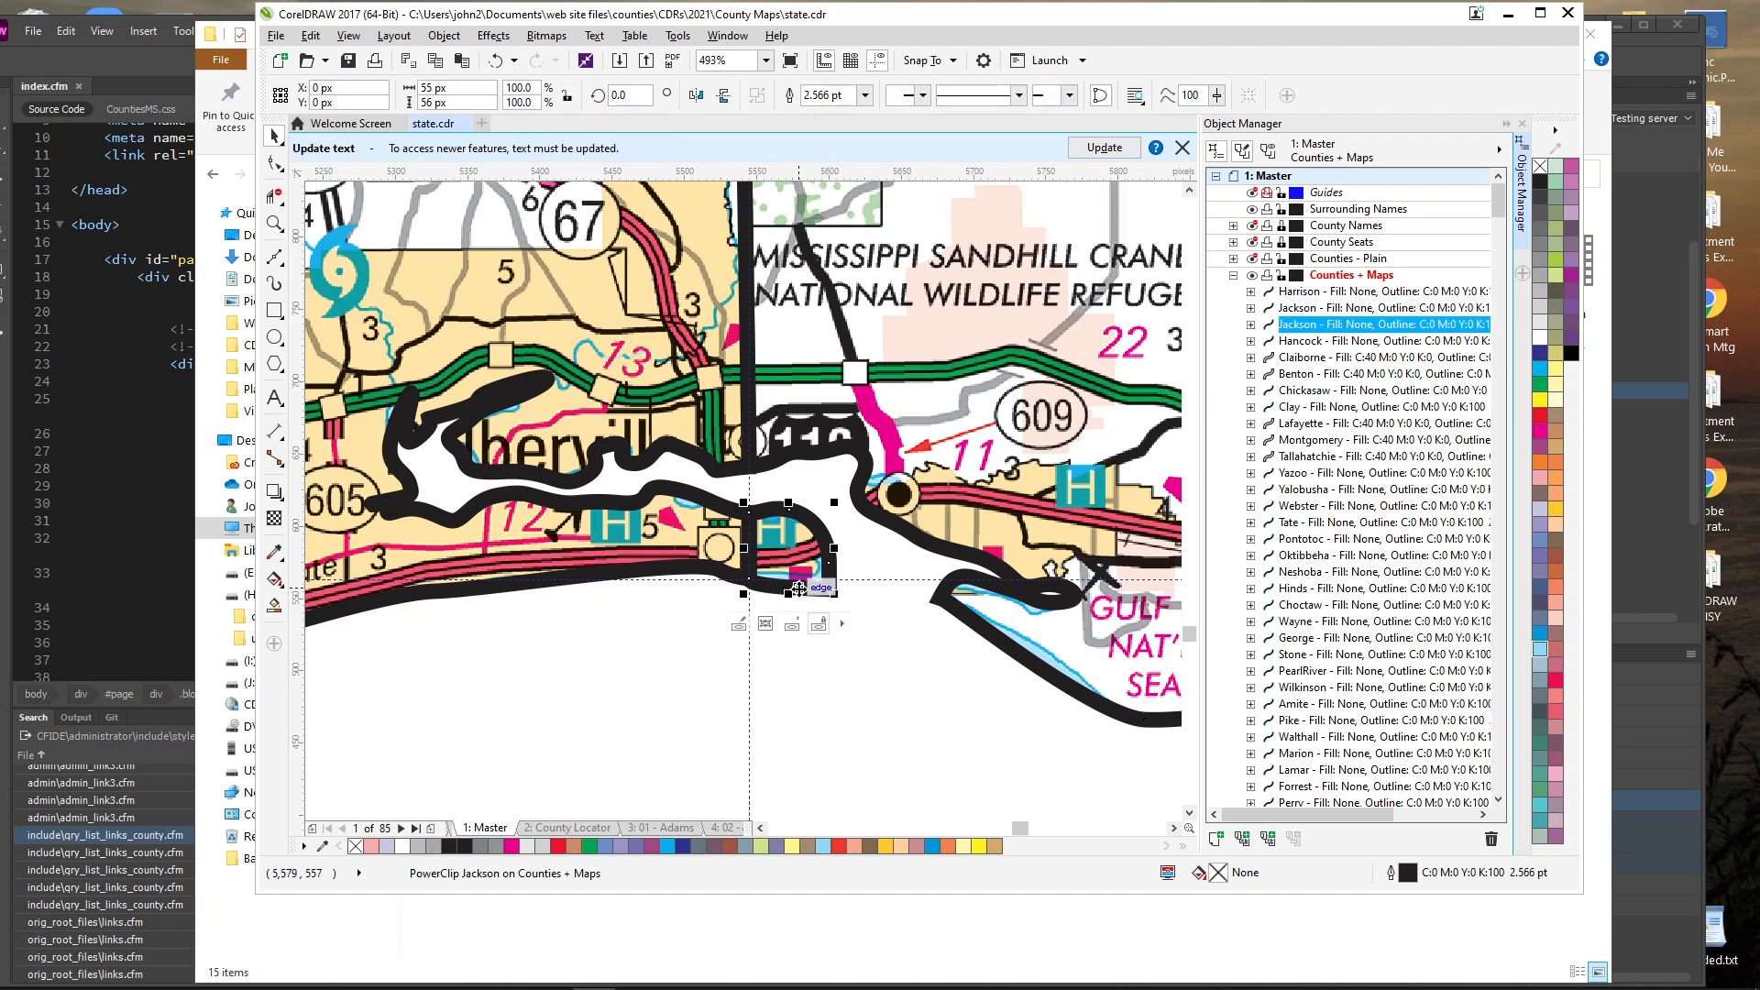
pyautogui.keyDown('shift'); pyautogui.click(505, 323); pyautogui.keyUp('shift')
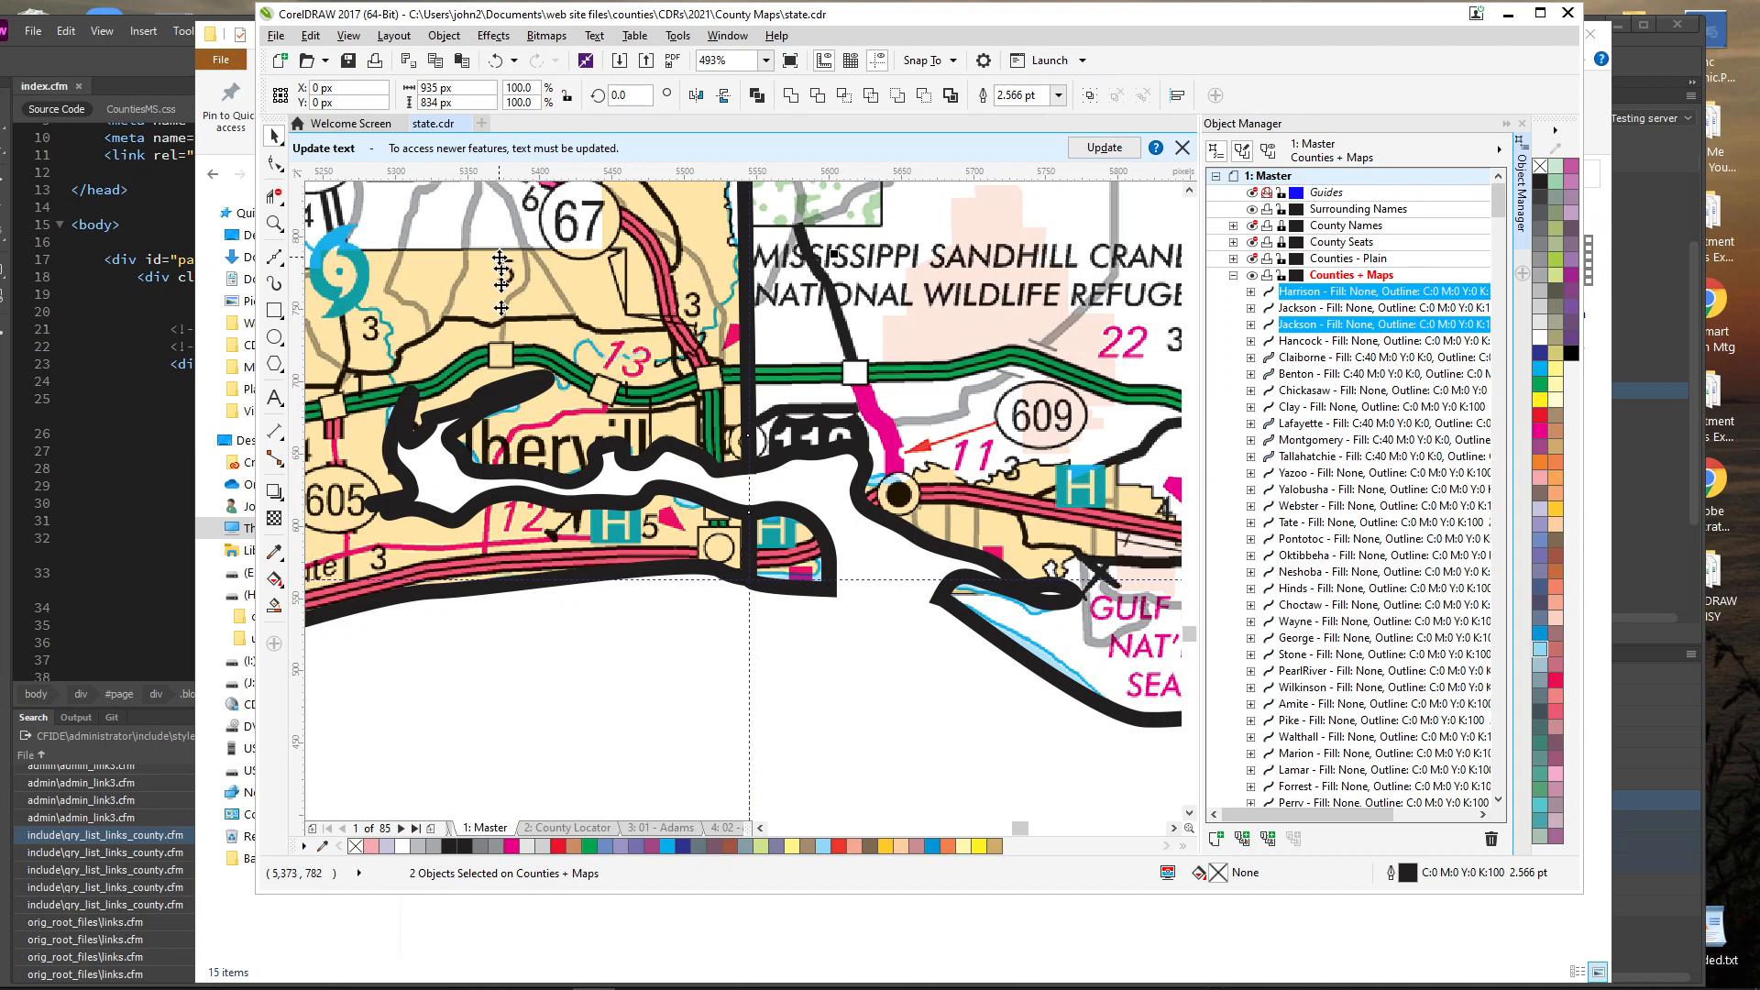
pyautogui.click(444, 35)
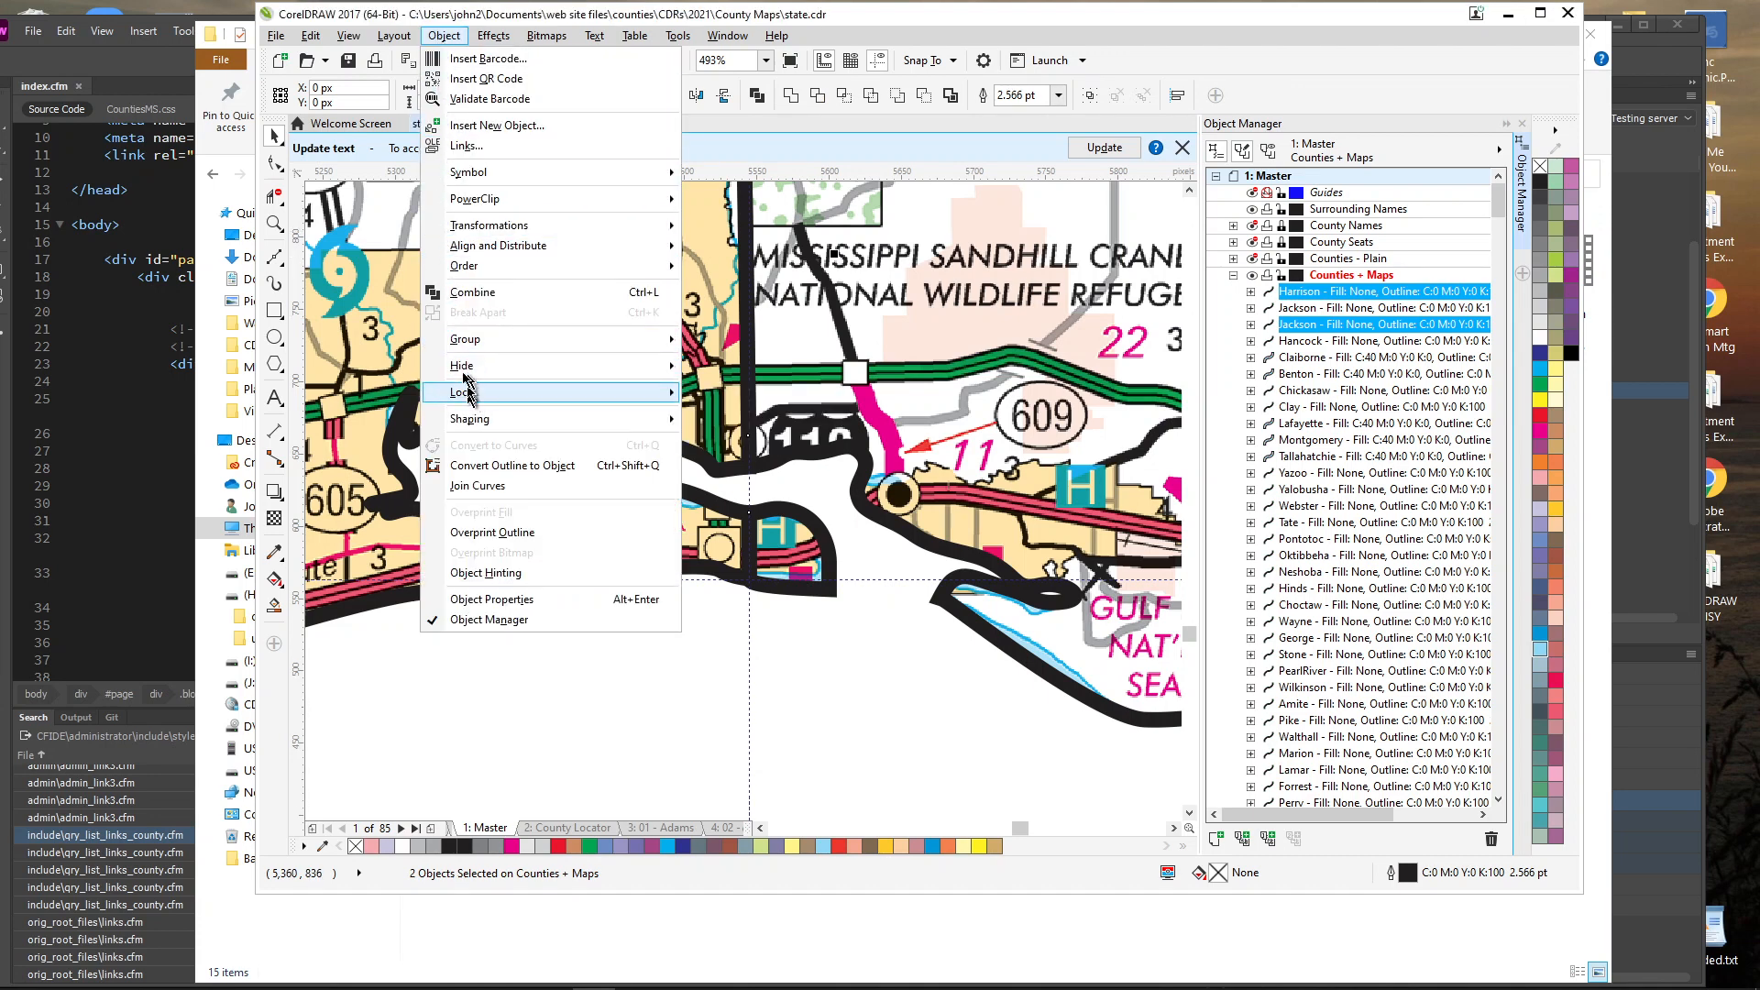
pyautogui.click(465, 293)
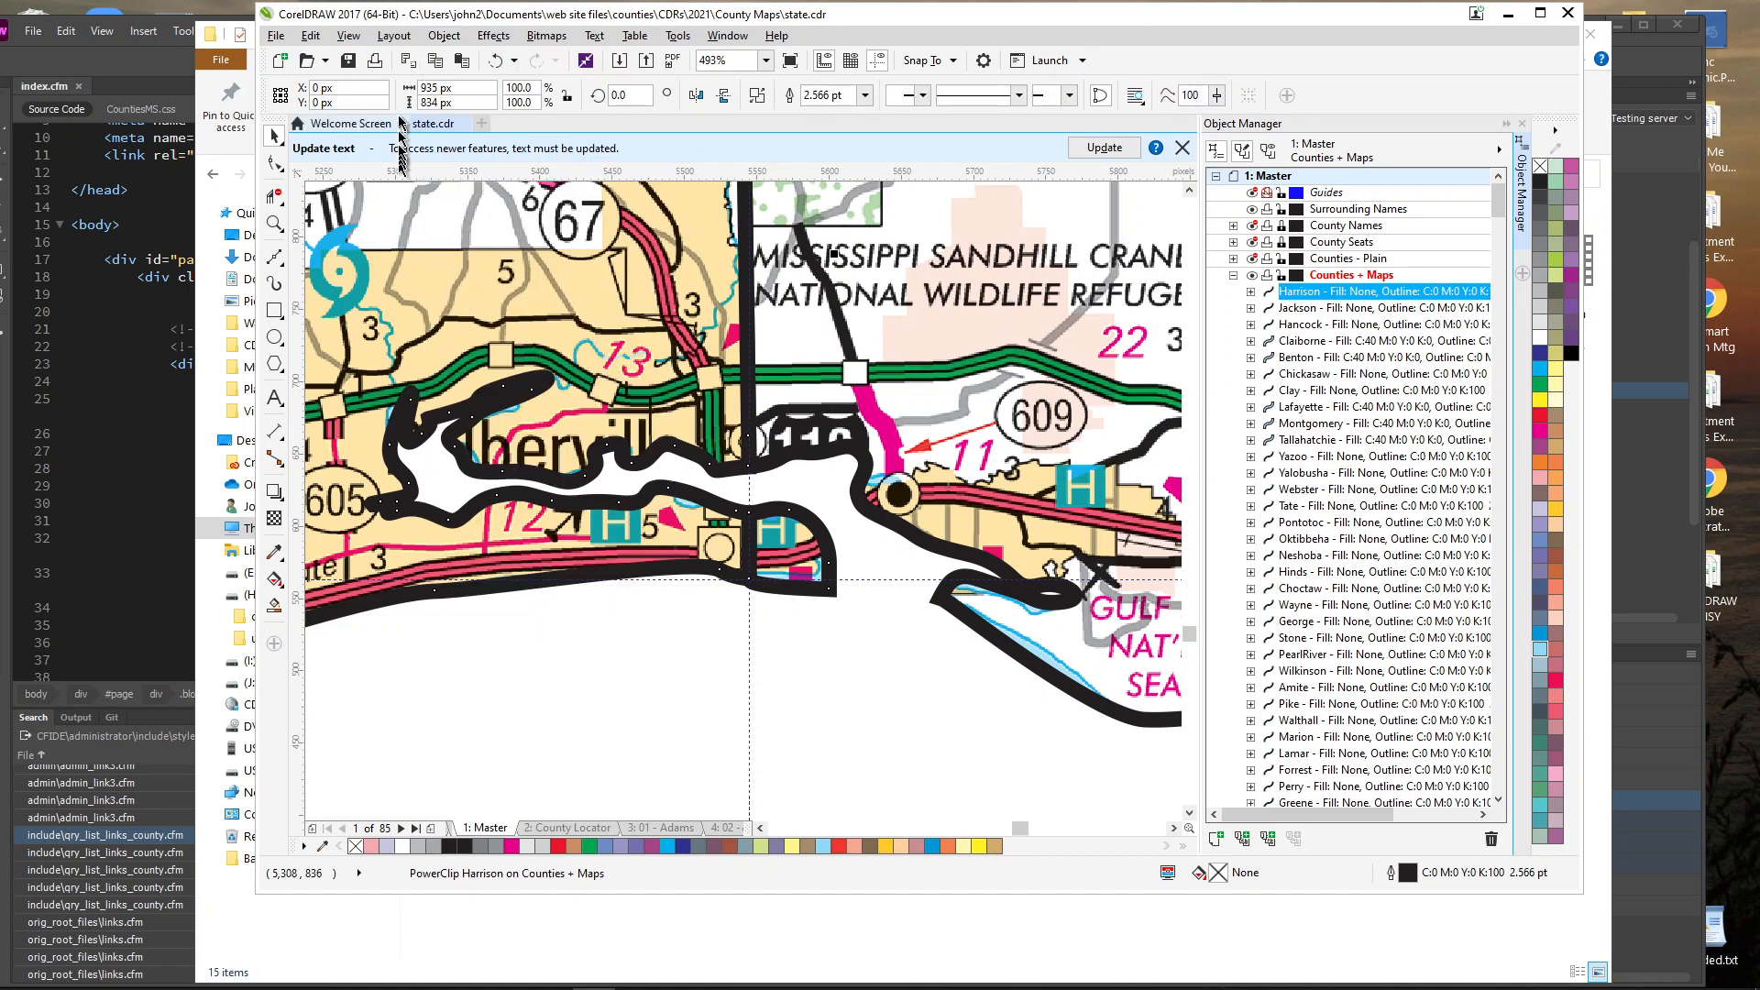
pyautogui.click(442, 37)
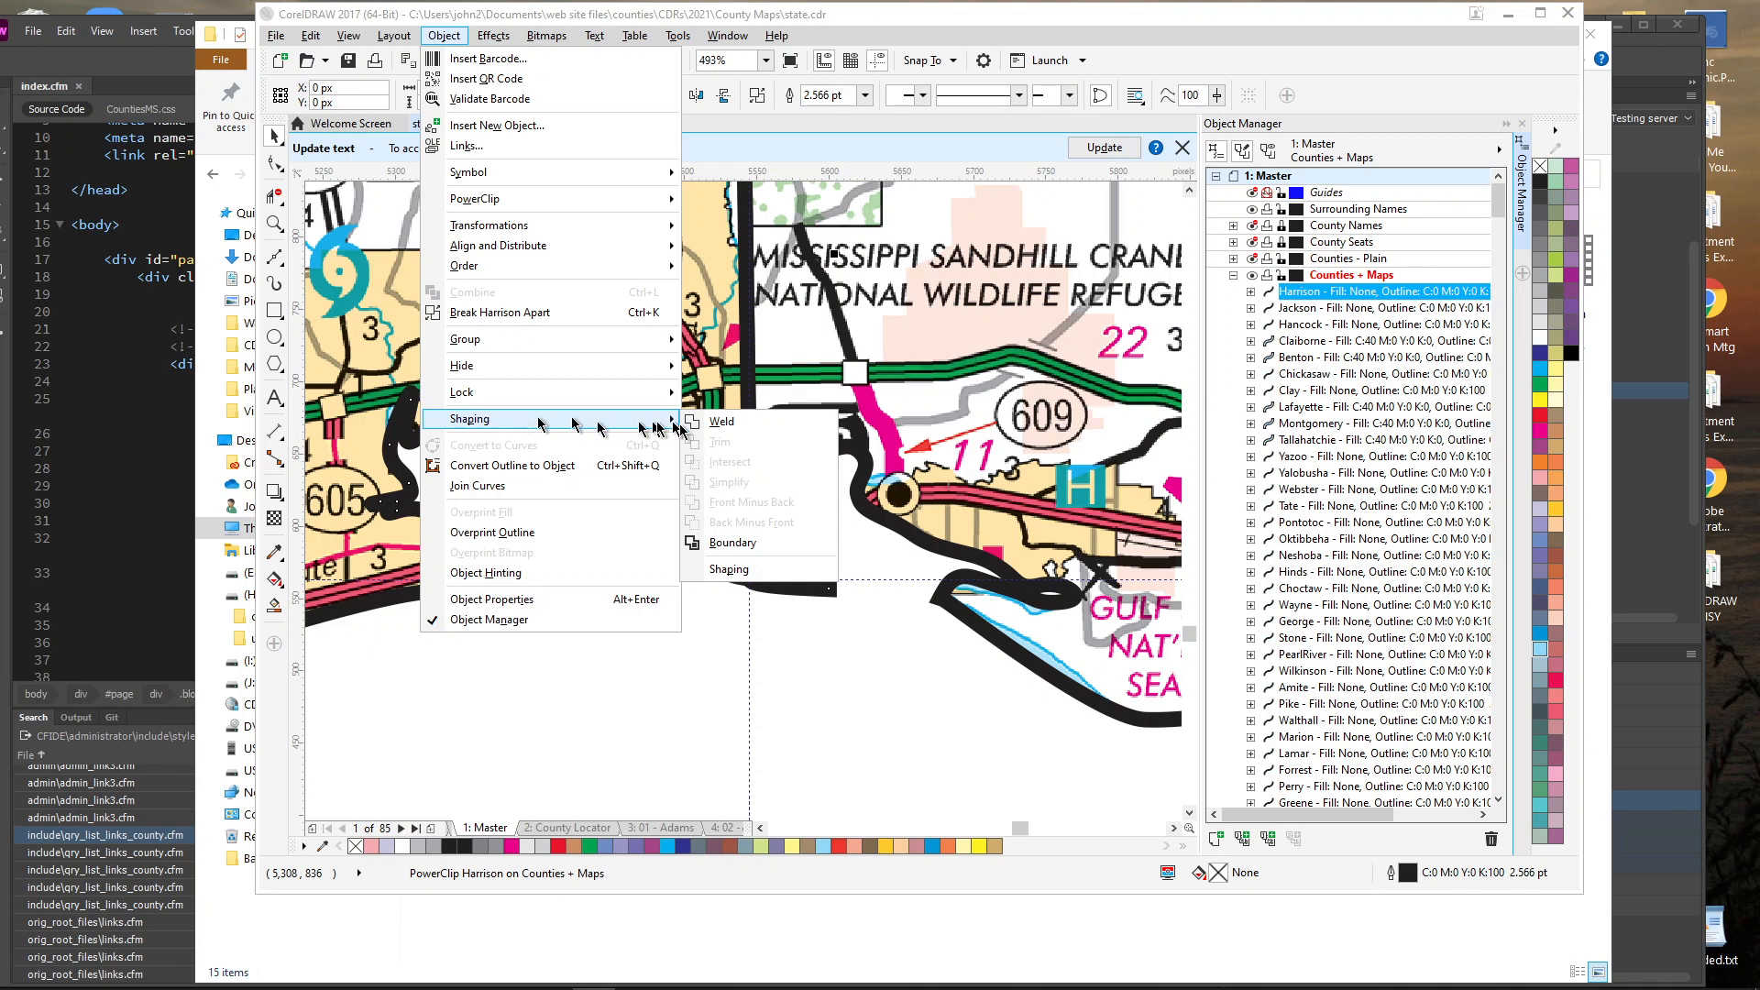
pyautogui.click(712, 425)
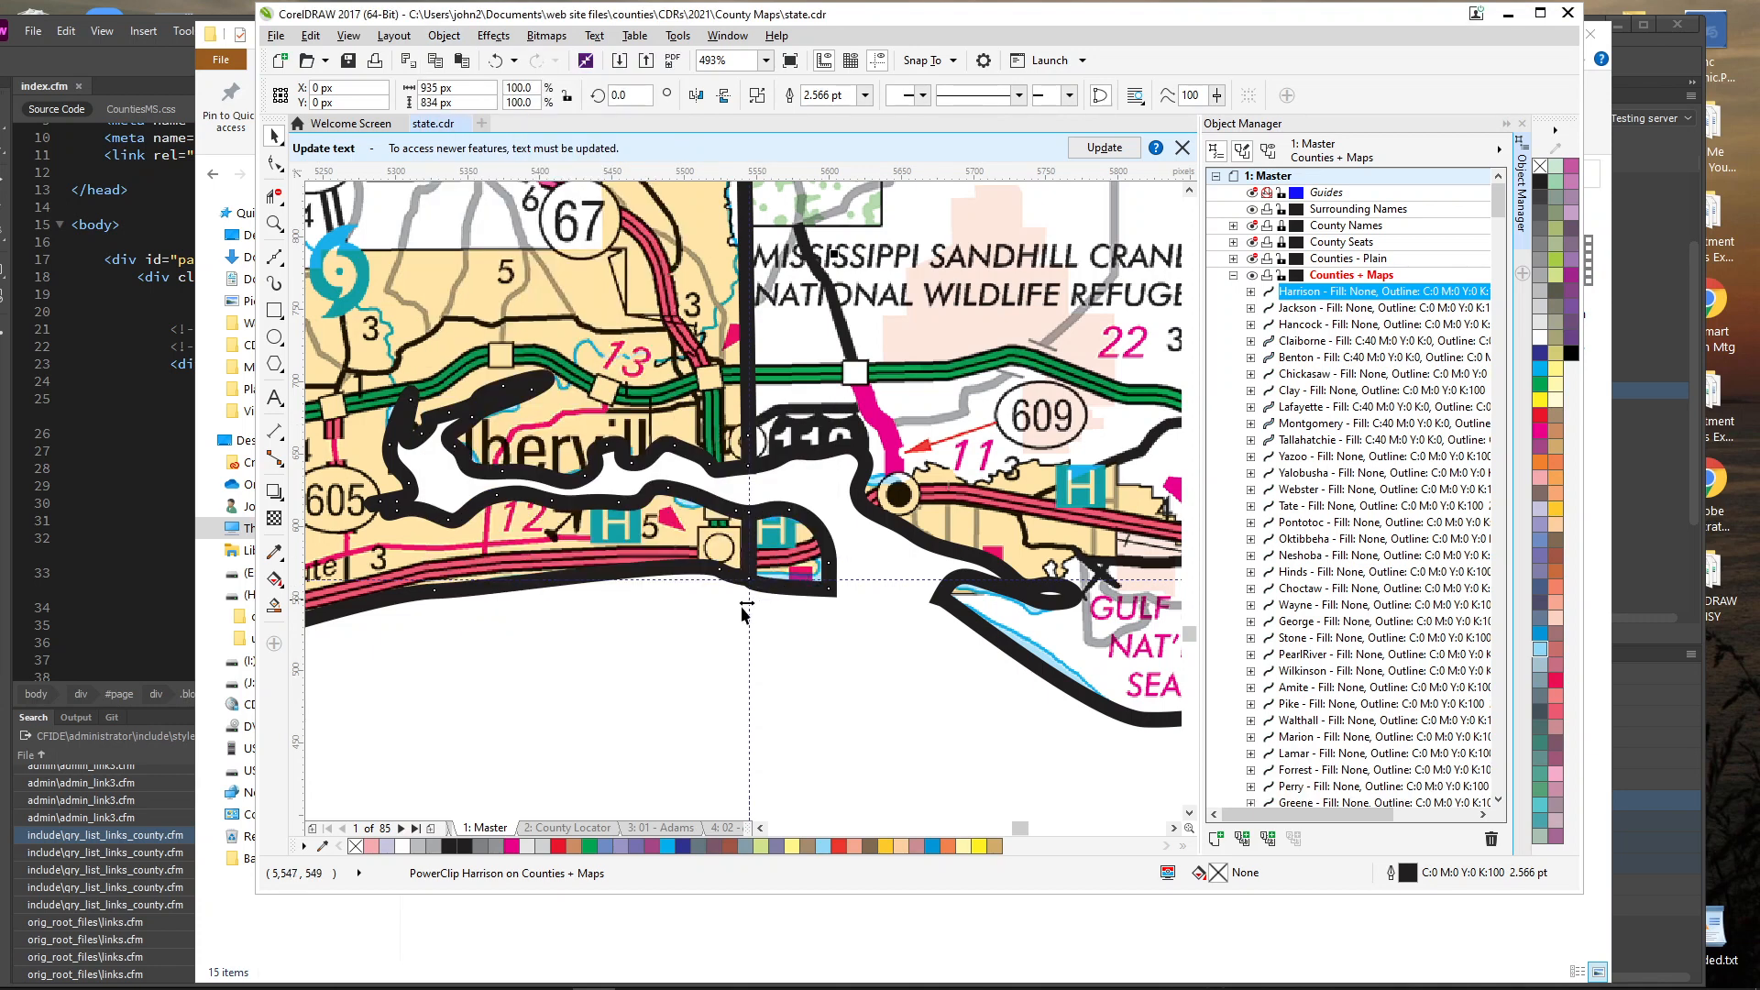
# Nudge the detached Jackson piece 2 px west so it overlaps Harrison, and weld it into the Harrison county shape.
pyautogui.press('z')
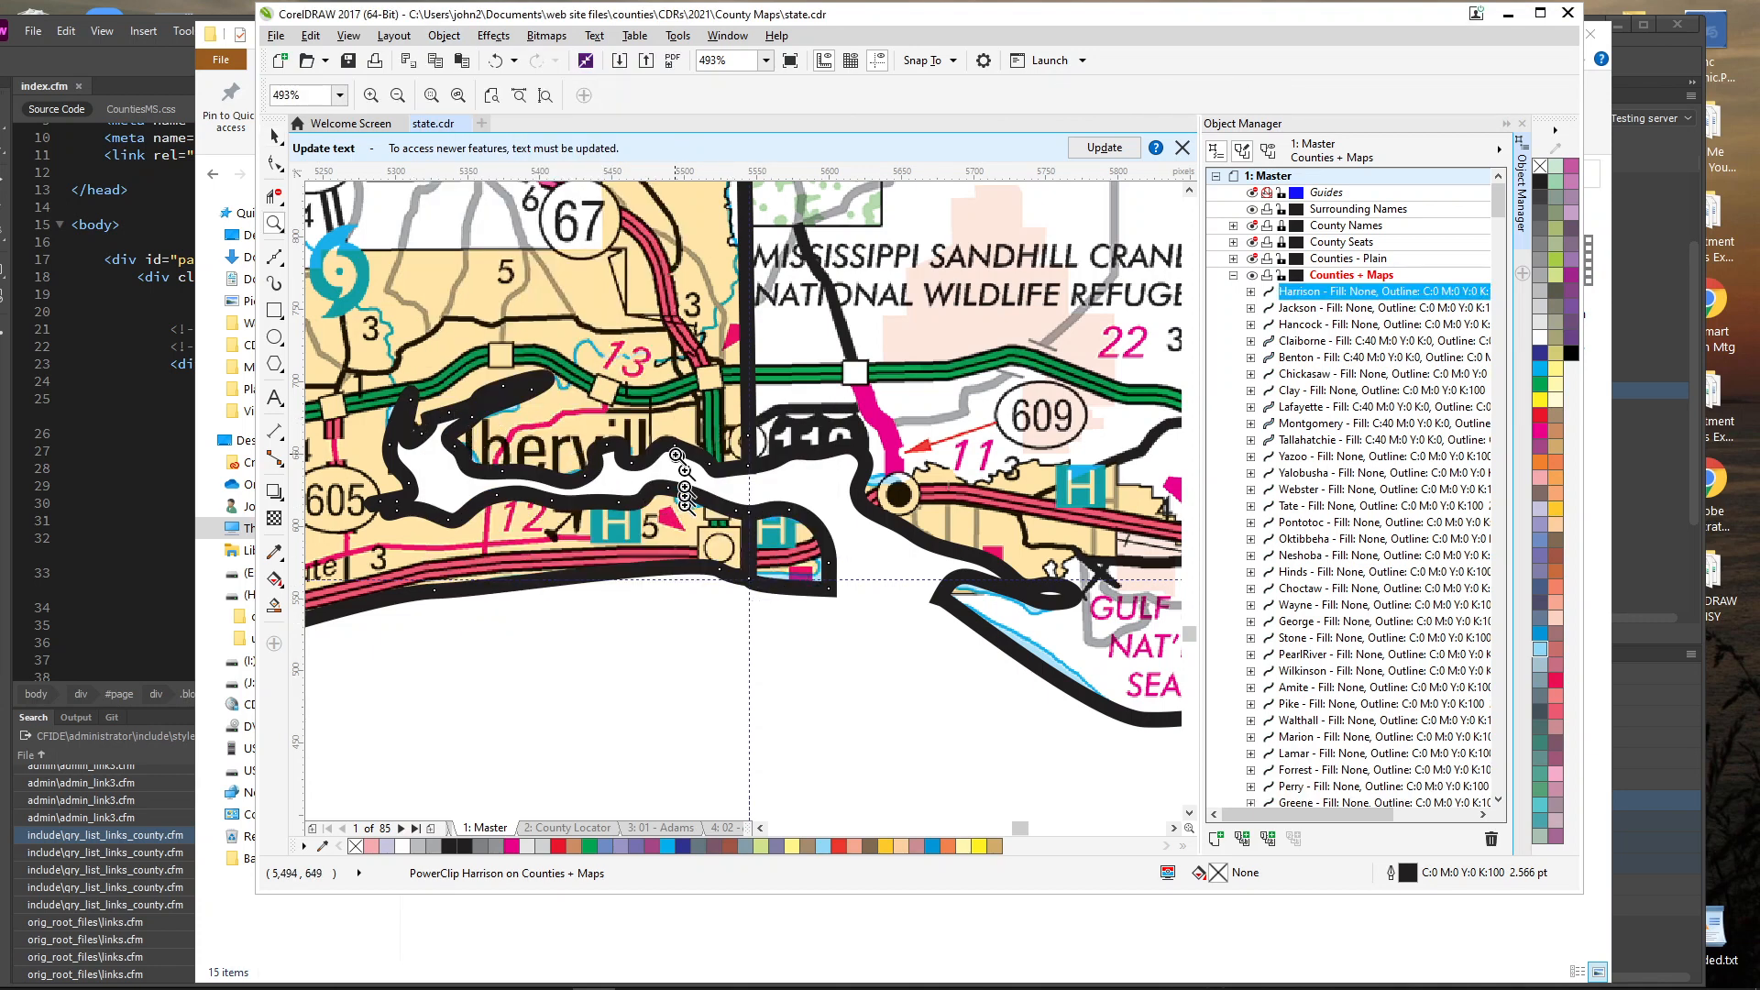
pyautogui.moveTo(734, 504); pyautogui.dragTo(806, 595)
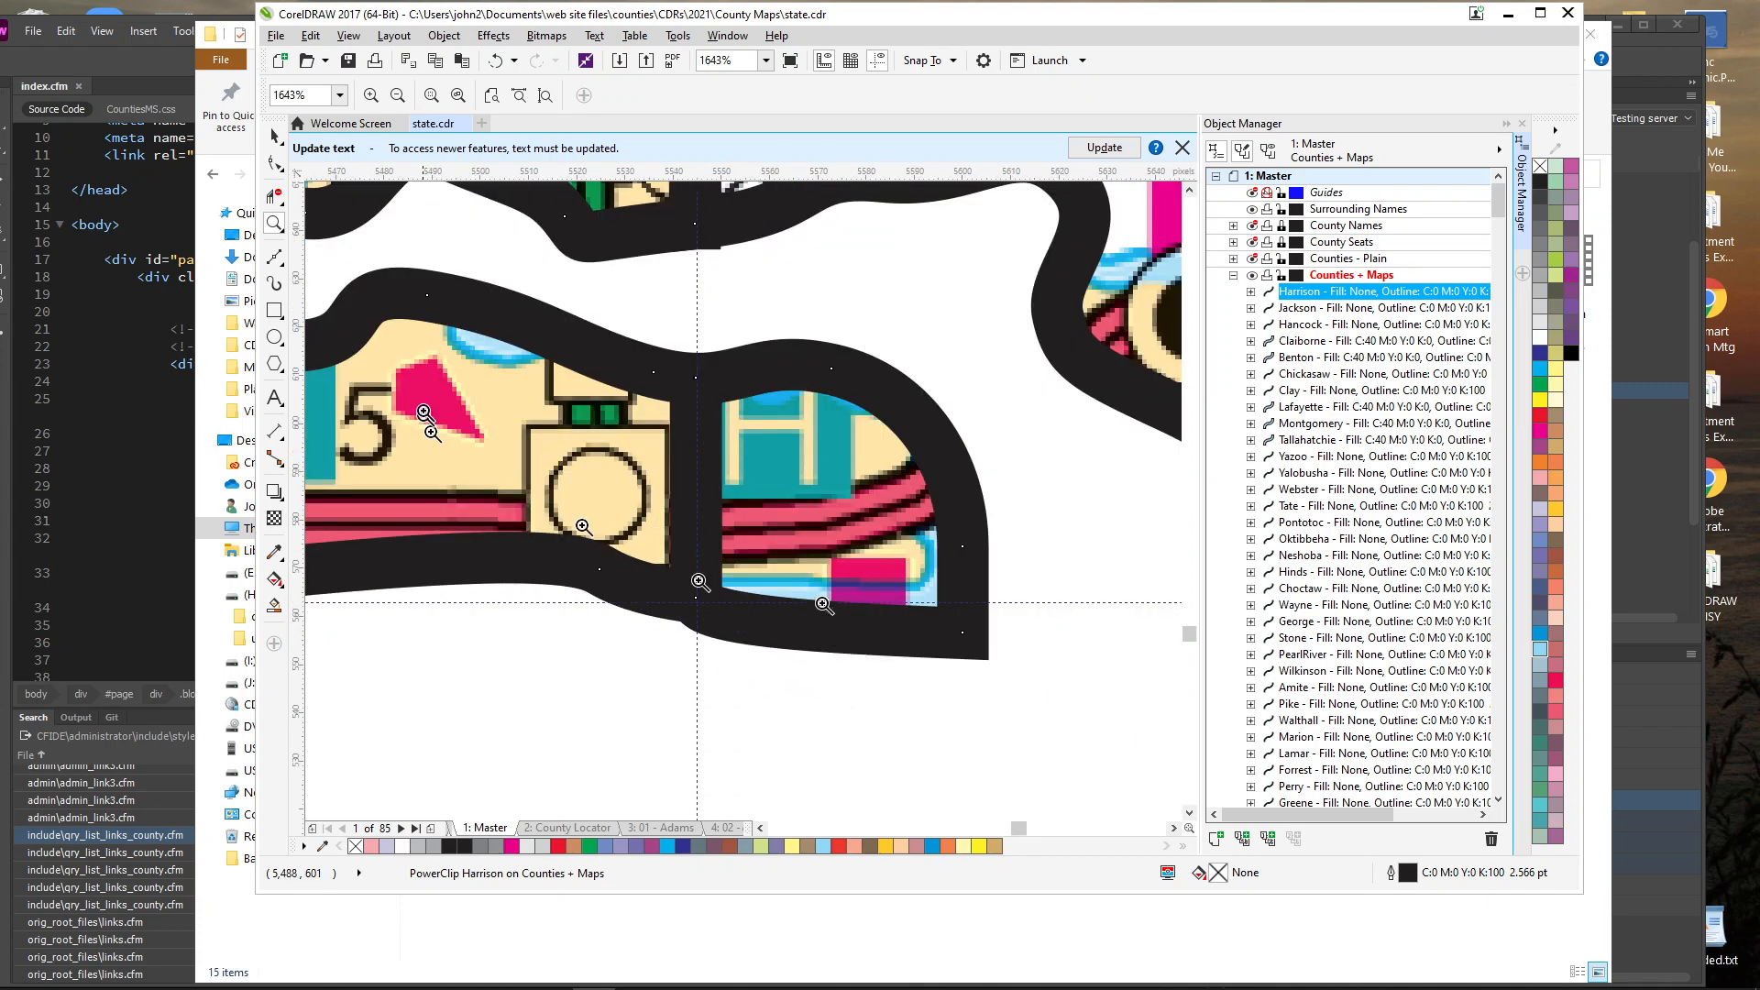
pyautogui.click(825, 442)
pyautogui.press('Left')
pyautogui.press('Left')
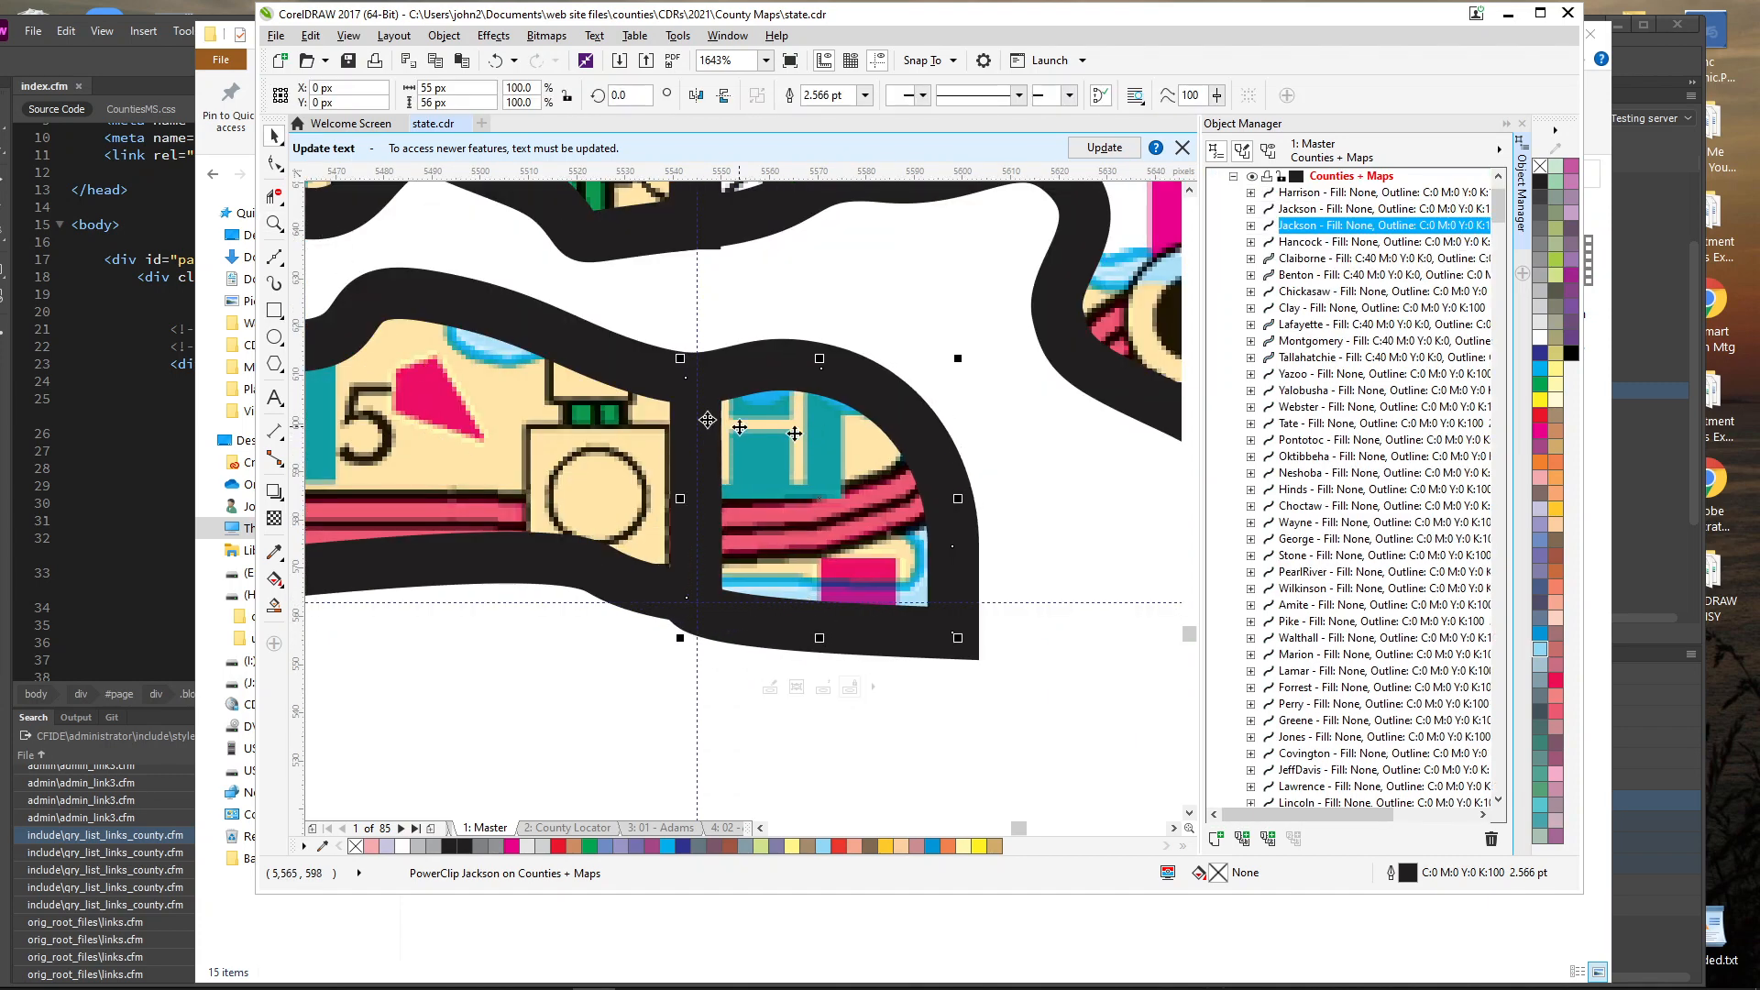
pyautogui.keyDown('shift'); pyautogui.click(564, 323); pyautogui.keyUp('shift')
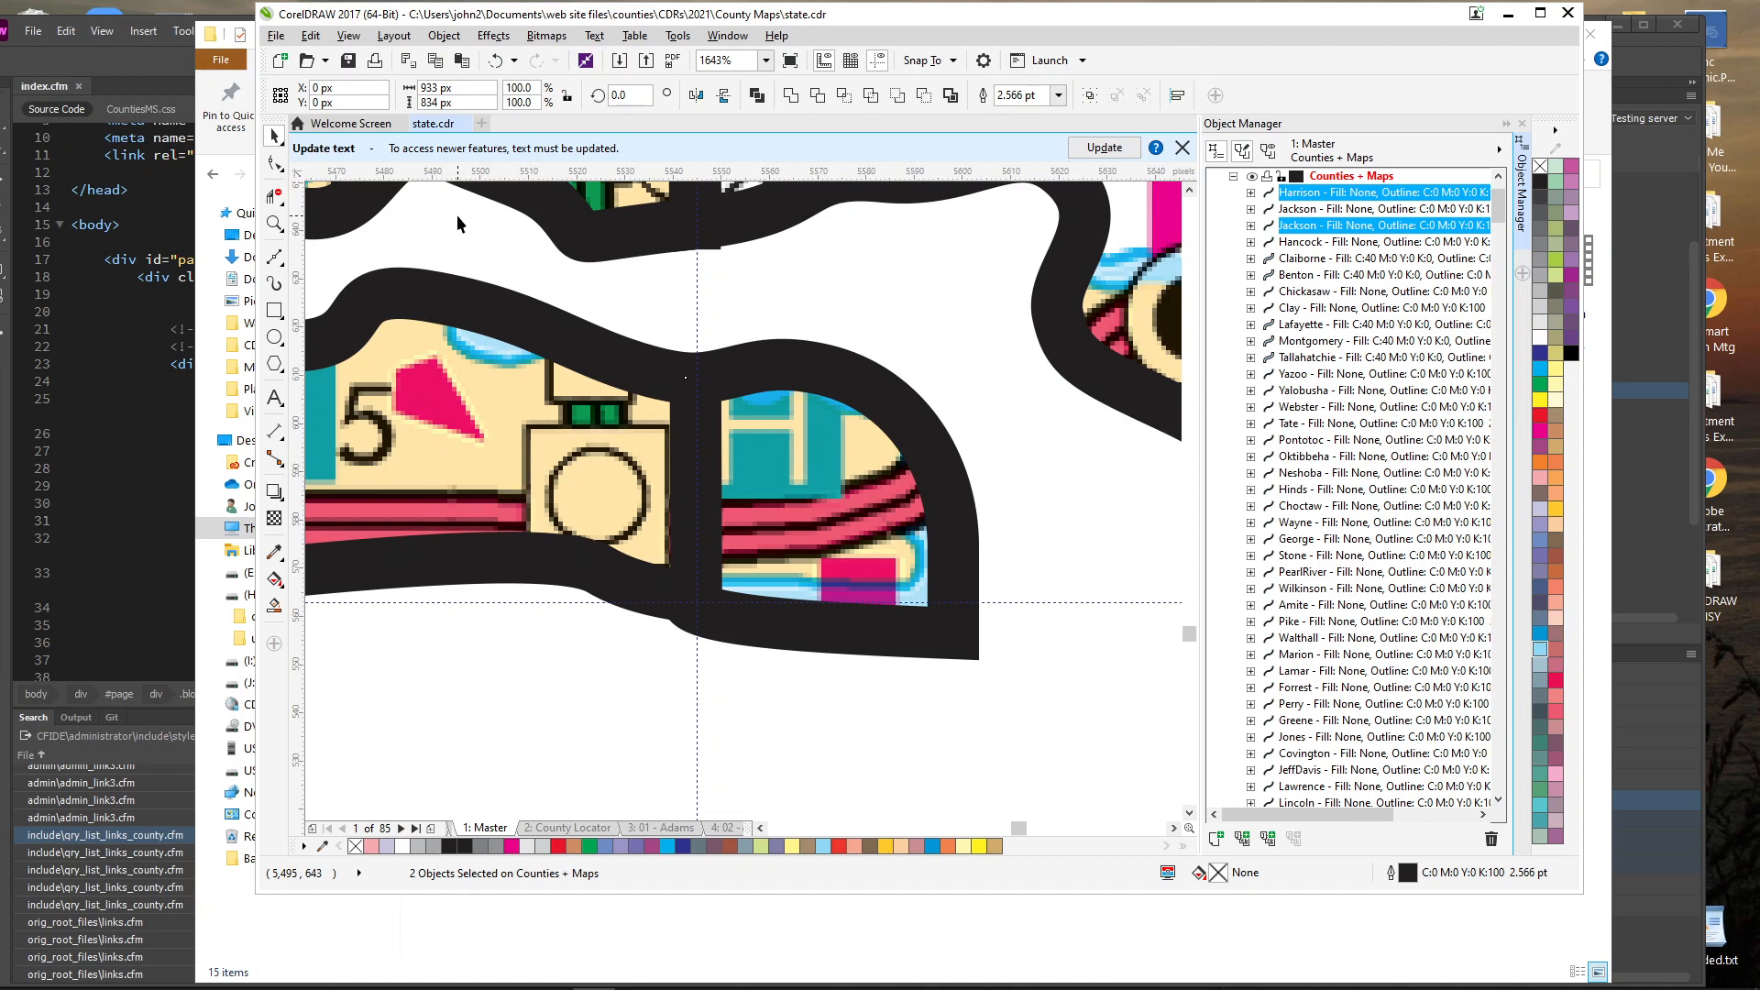
pyautogui.click(443, 35)
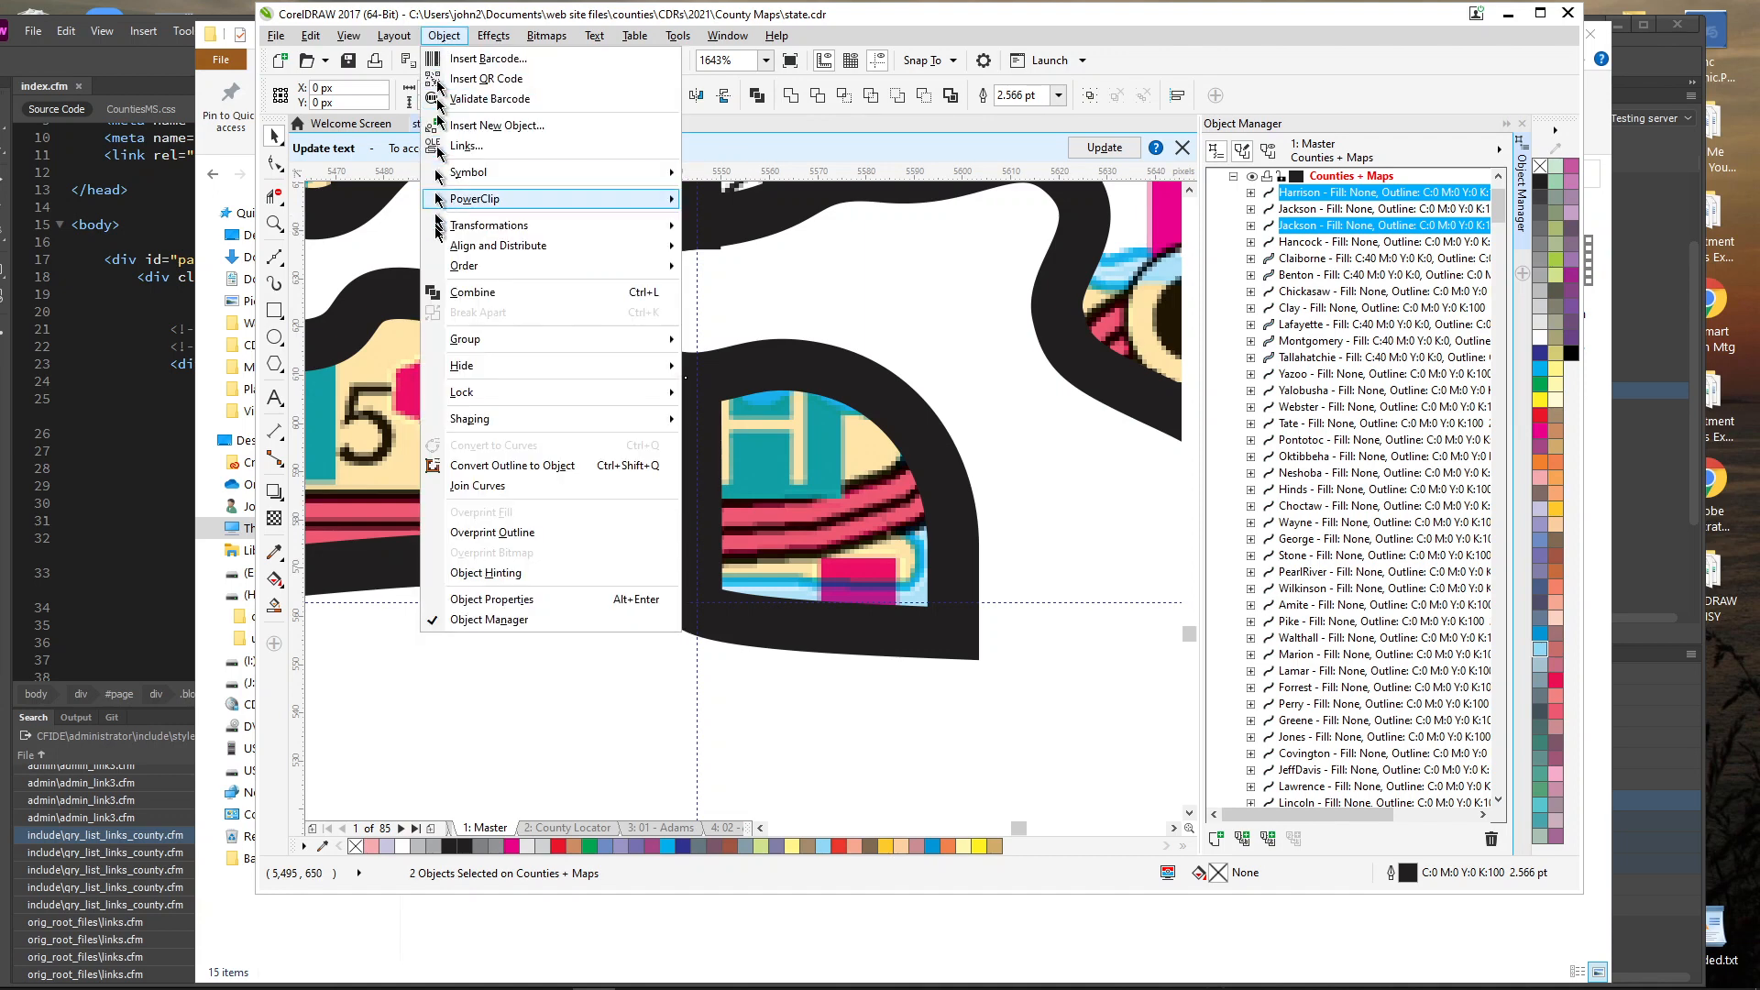
pyautogui.moveTo(527, 420)
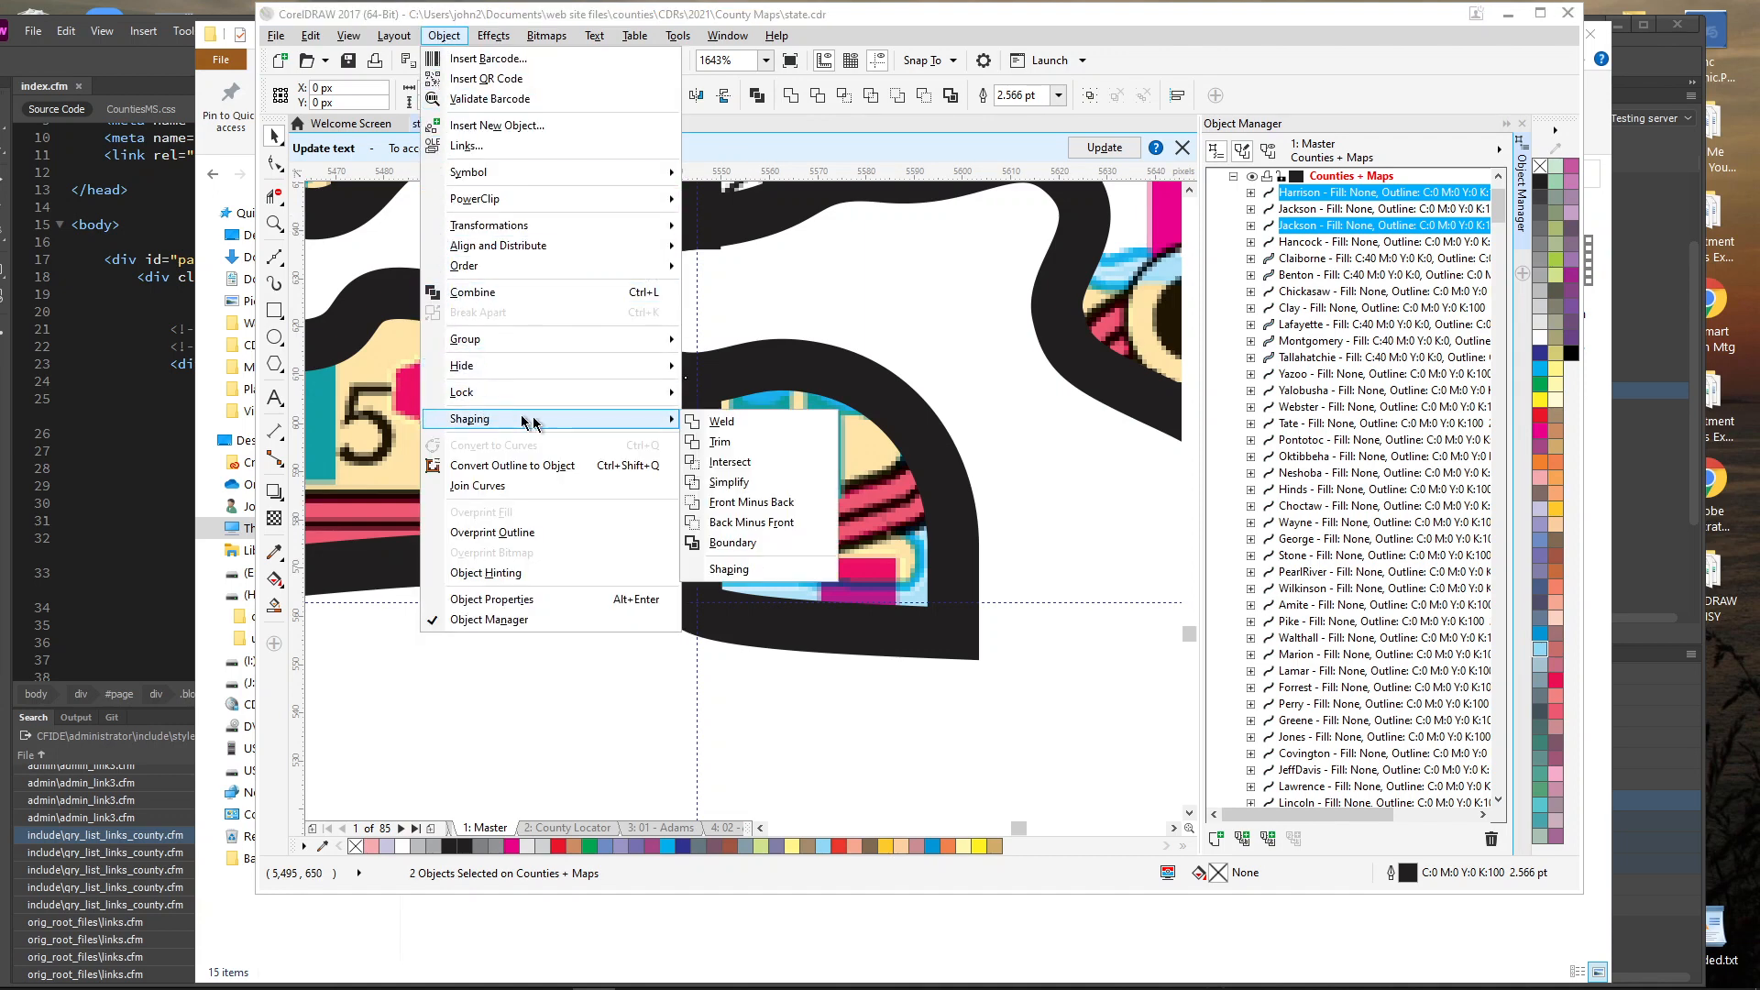
pyautogui.click(722, 422)
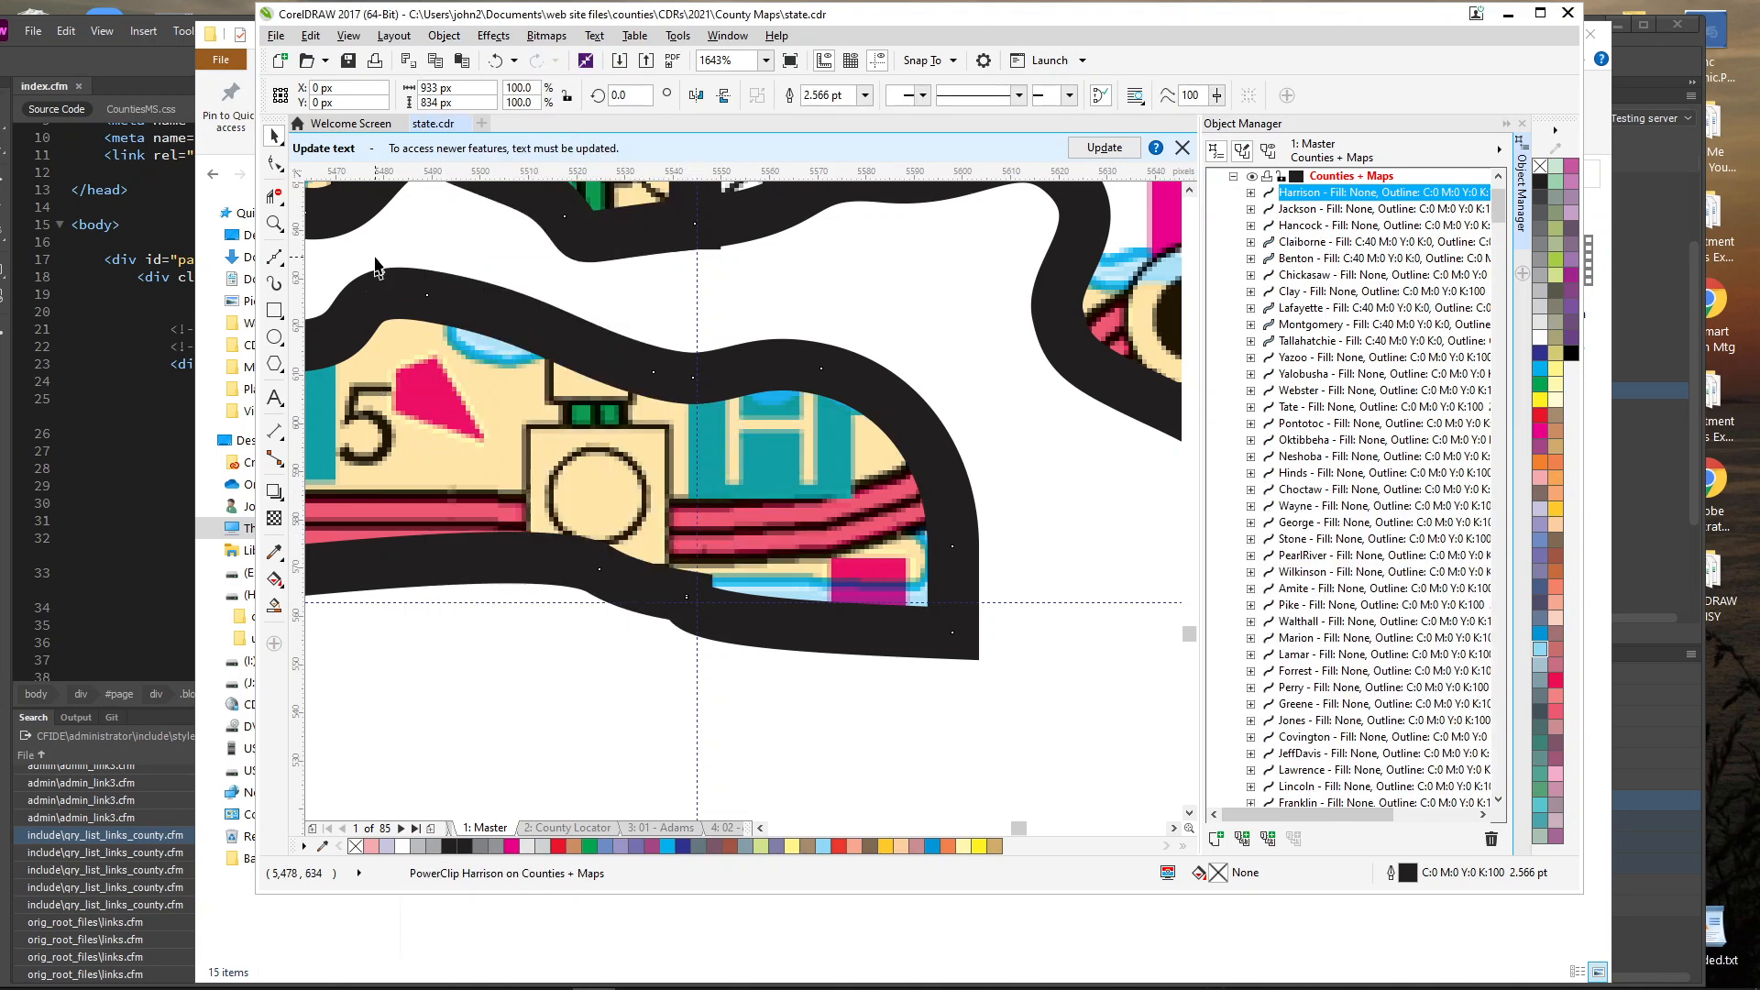
# Round off the square eastern tip of the Harrison peninsula and smooth the sharp nodes along Harrison's western bay shore.
pyautogui.click(274, 162)
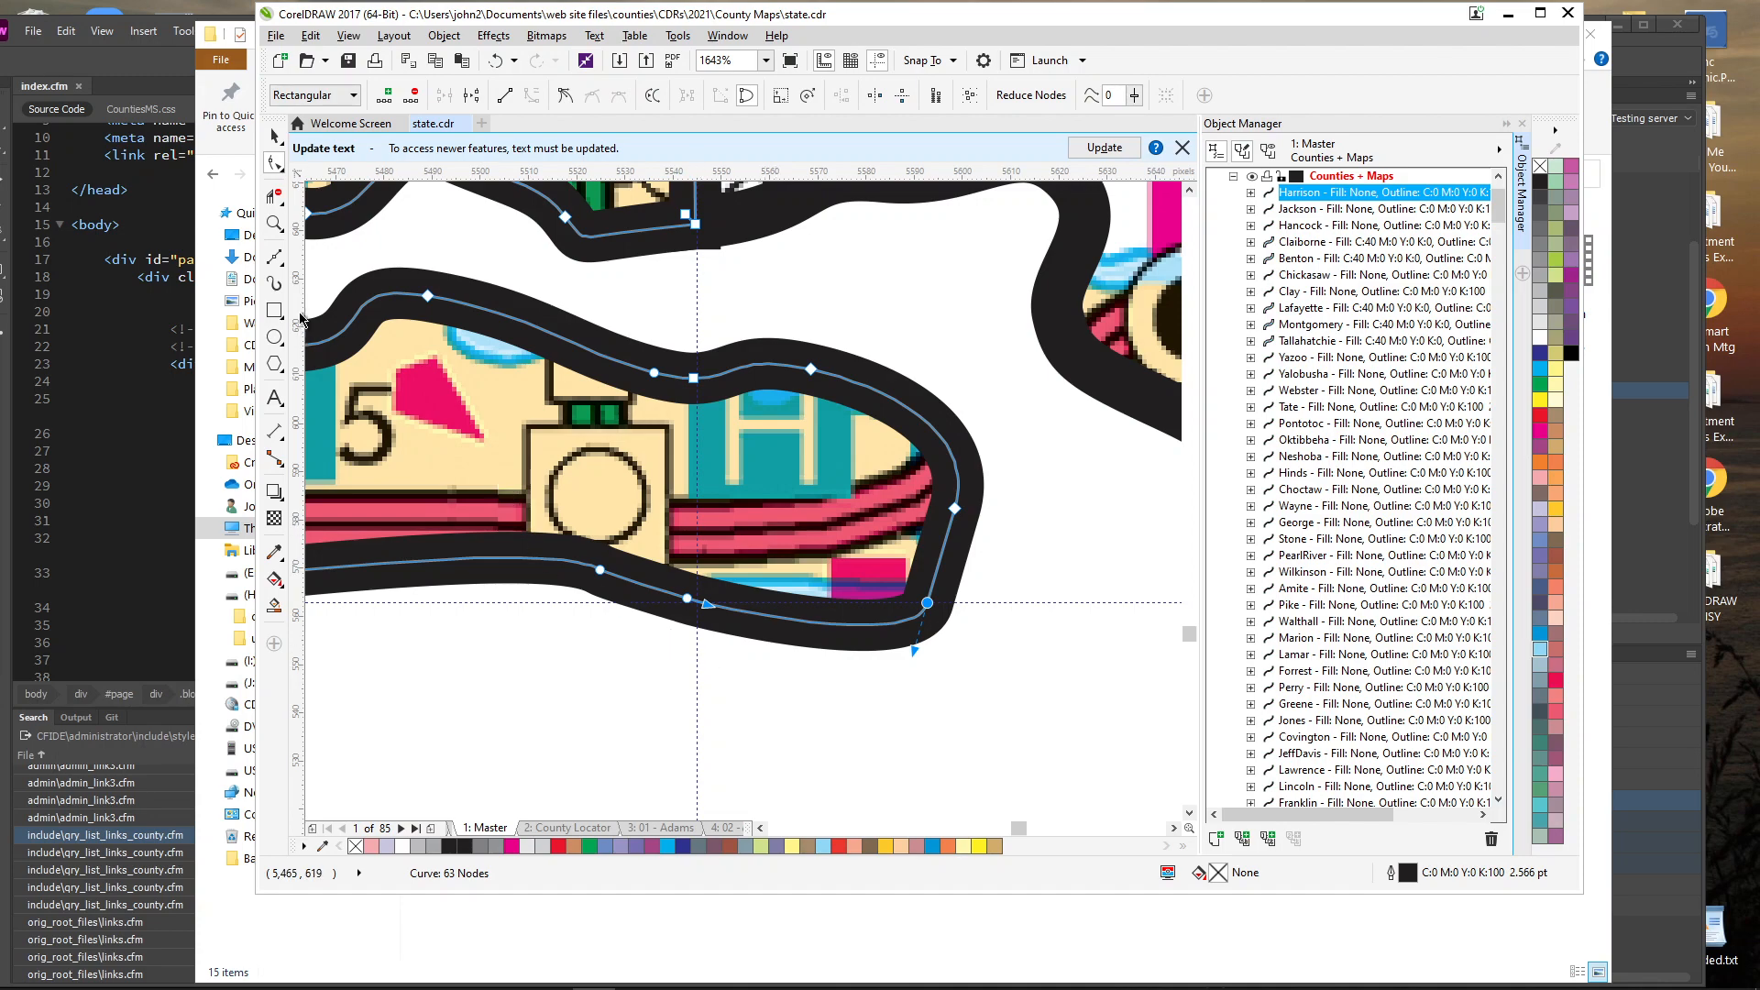
pyautogui.click(272, 222)
pyautogui.scroll(-3, 434, 309)
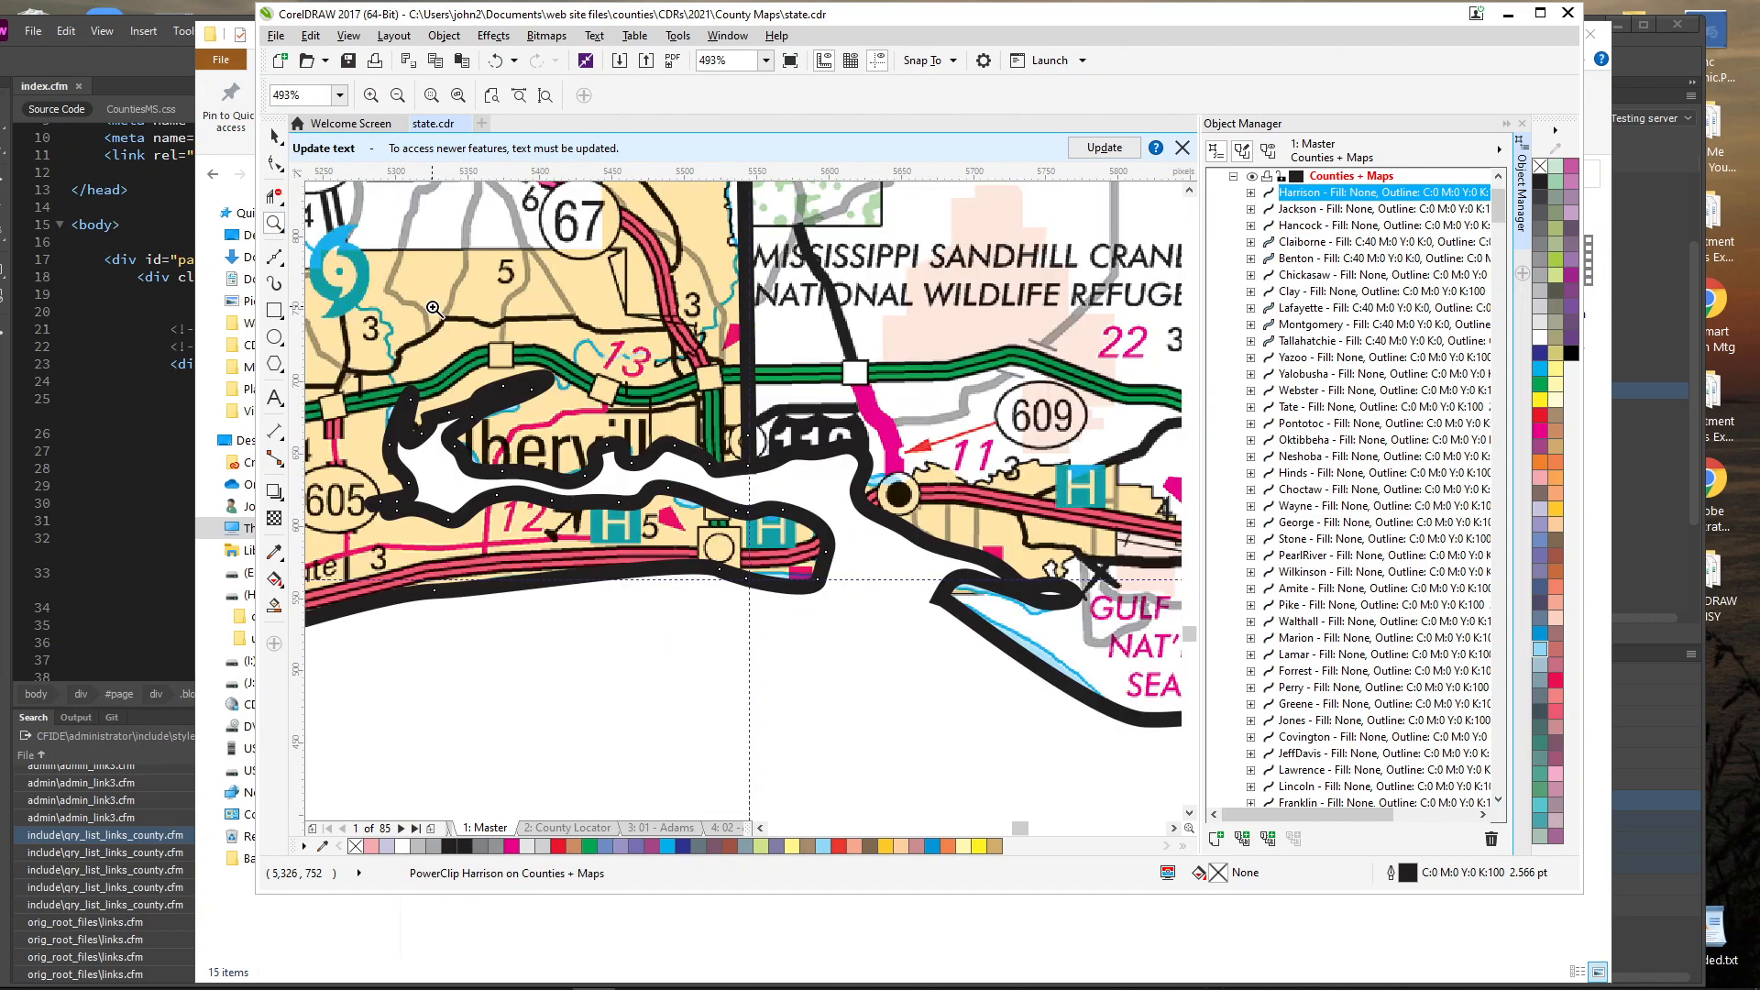
pyautogui.scroll(-5, 433, 309)
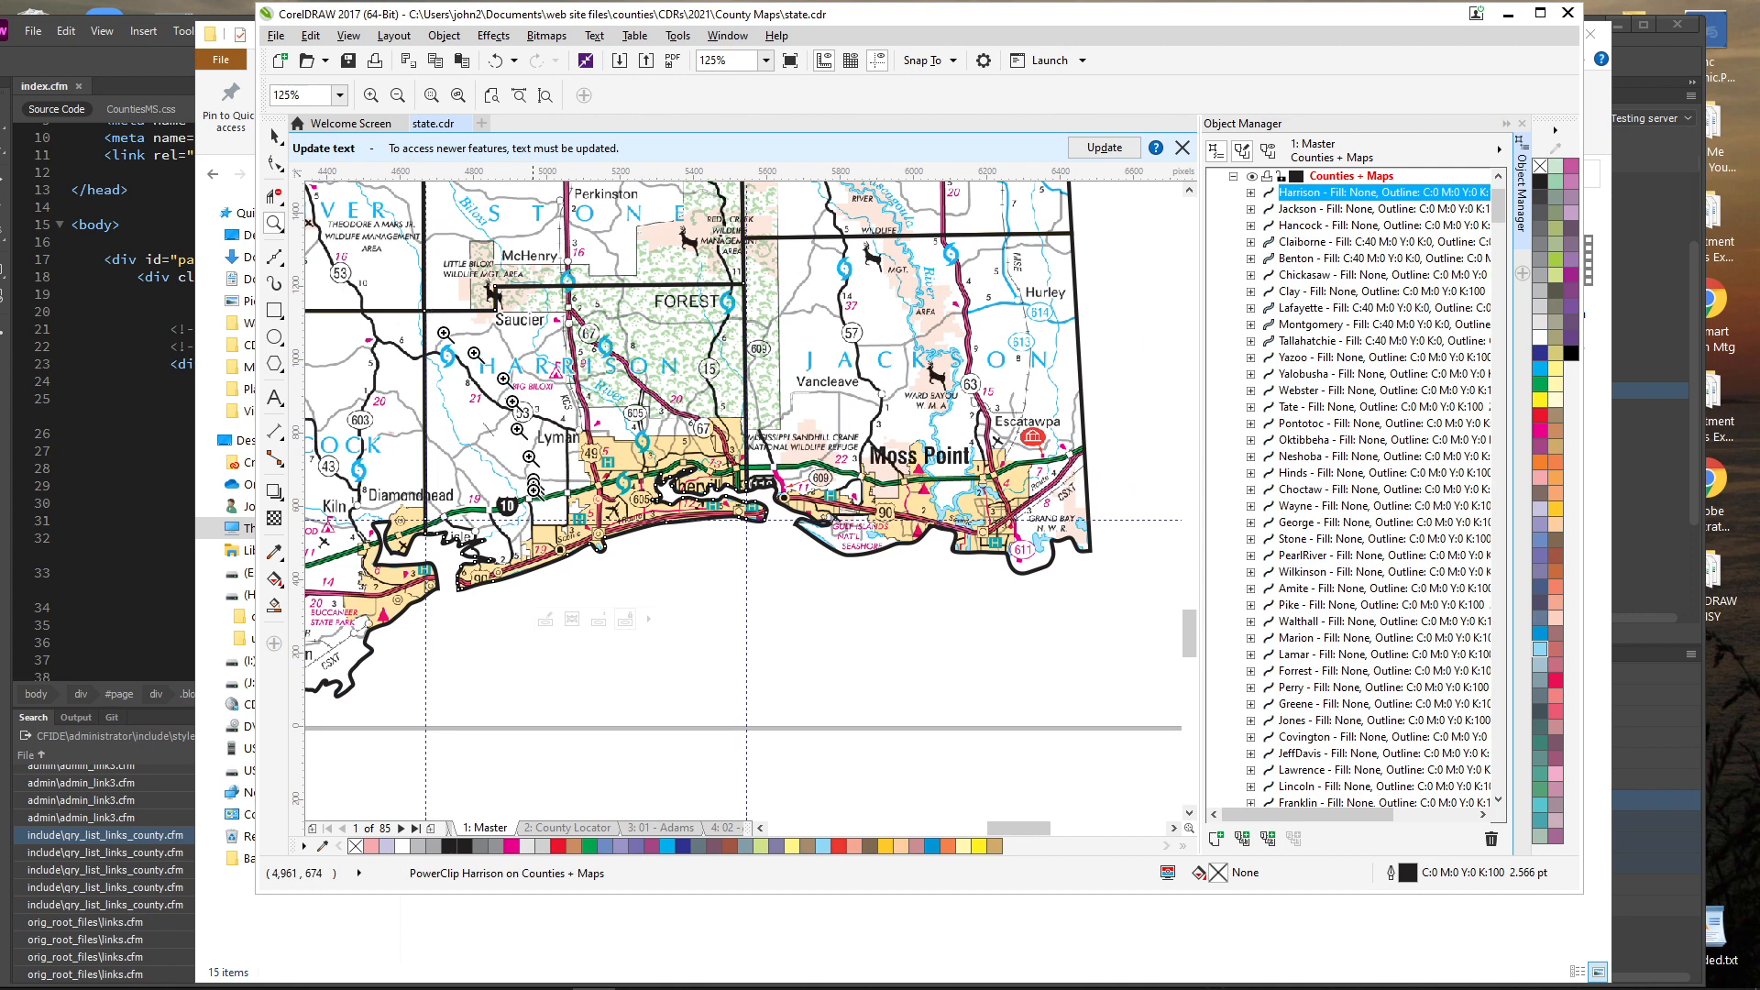
pyautogui.scroll(-2, 408, 486)
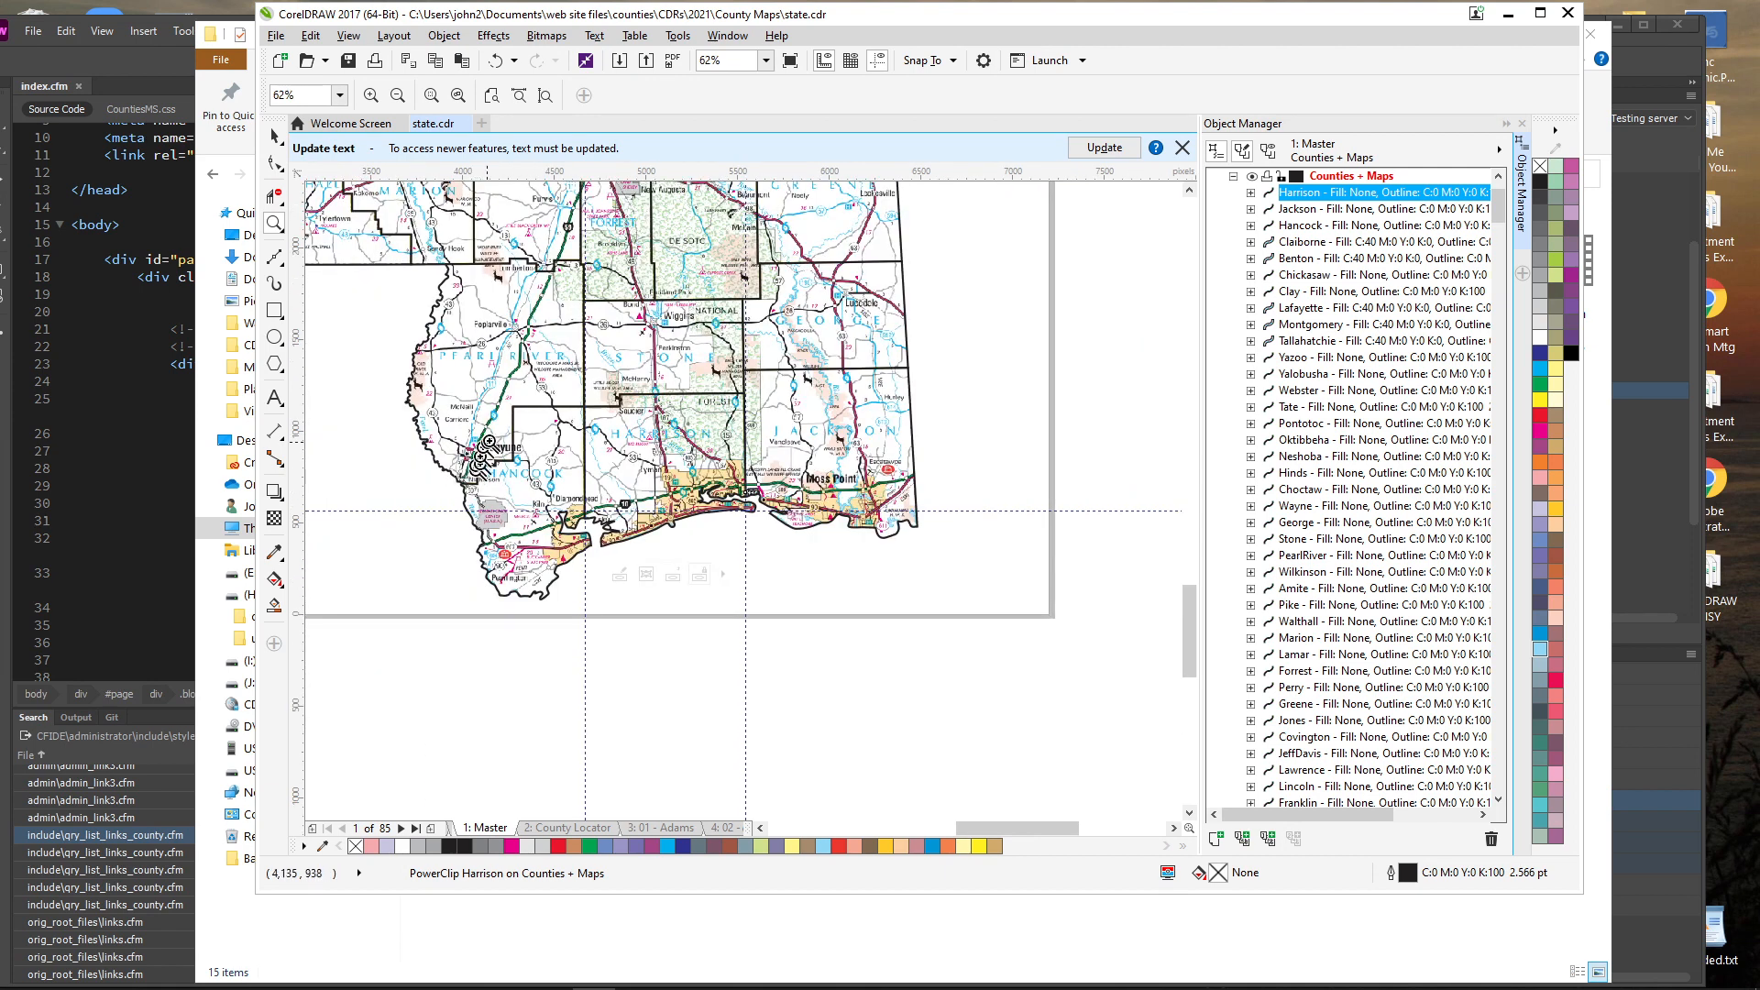
pyautogui.scroll(2, 892, 616)
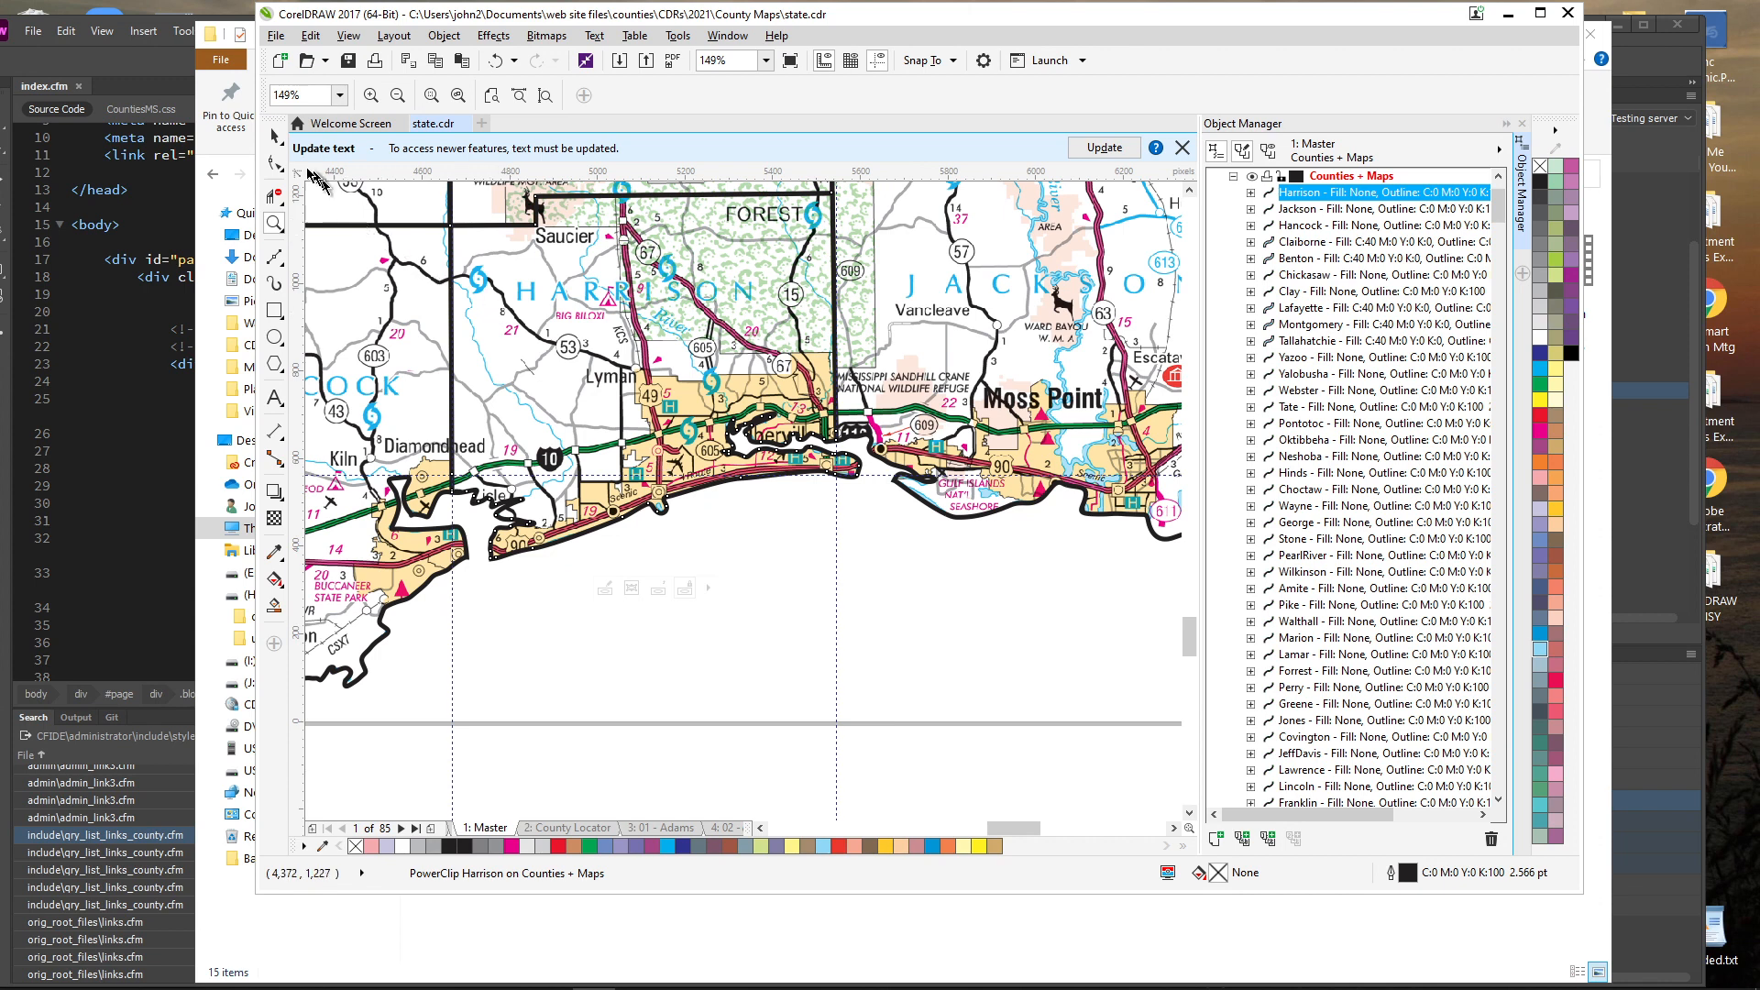
pyautogui.click(800, 533)
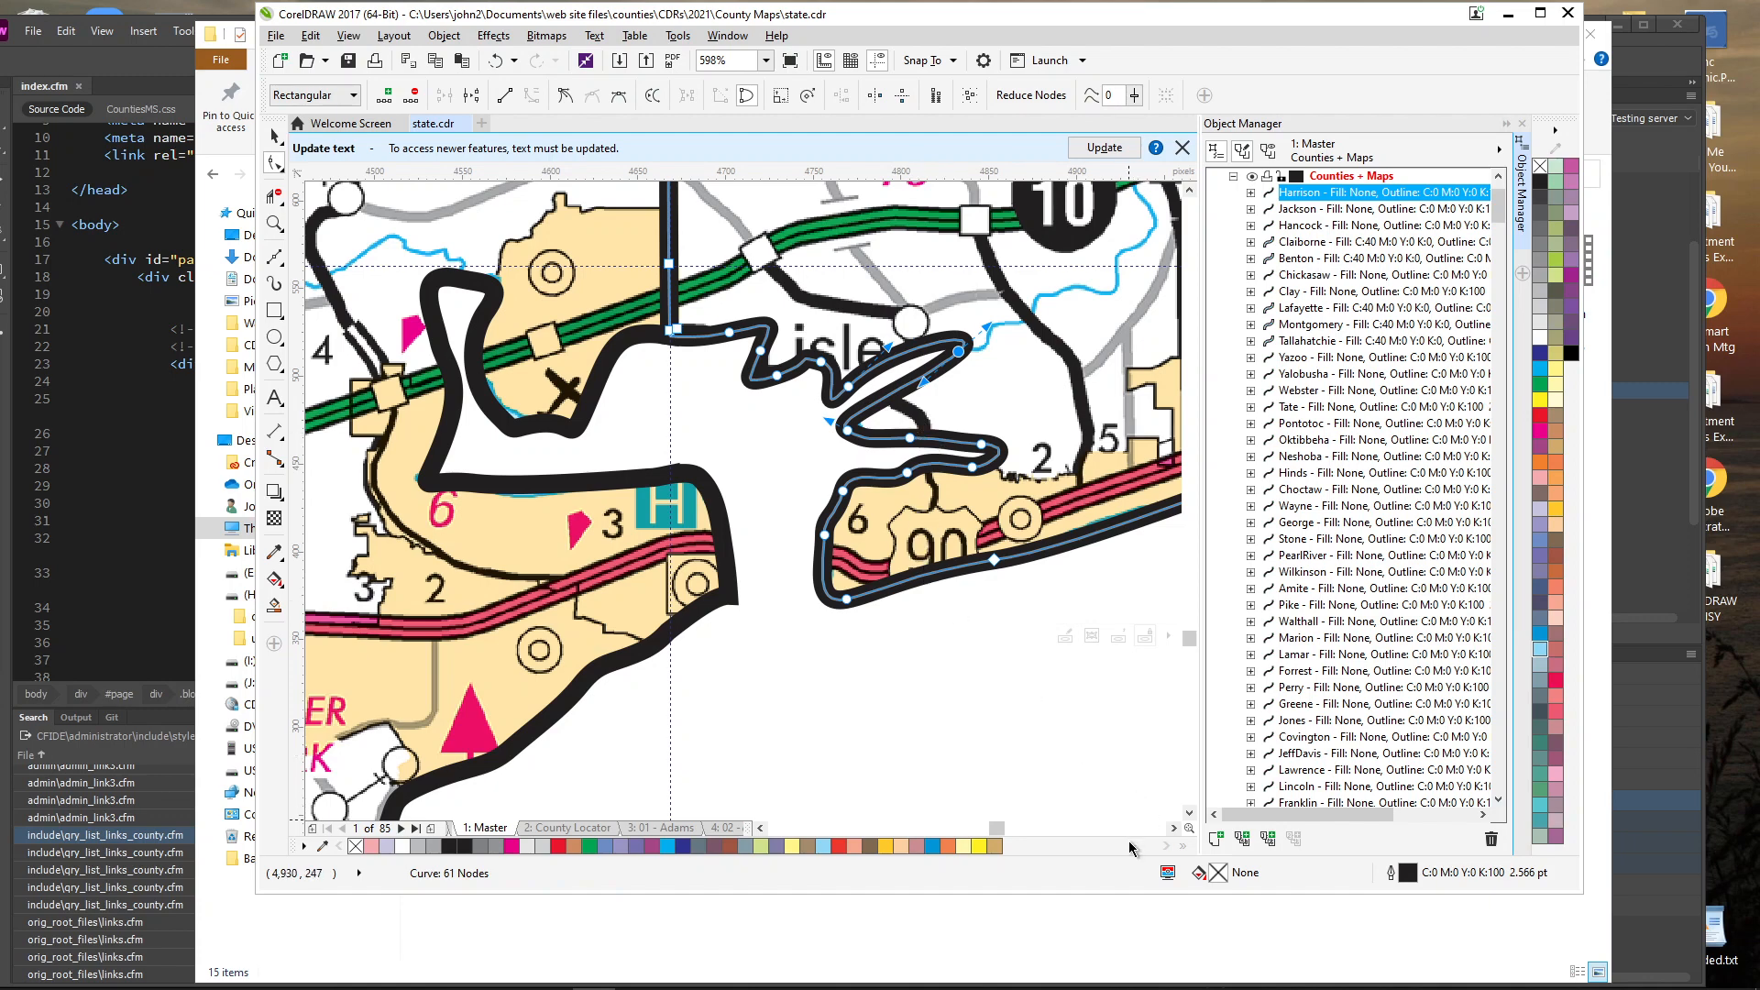
# Widen and round the pinched inlet beside the Gulf Islands seashore label by reshaping Jackson's nodes, and clear the selection.
pyautogui.hscroll(5, 1129, 836)
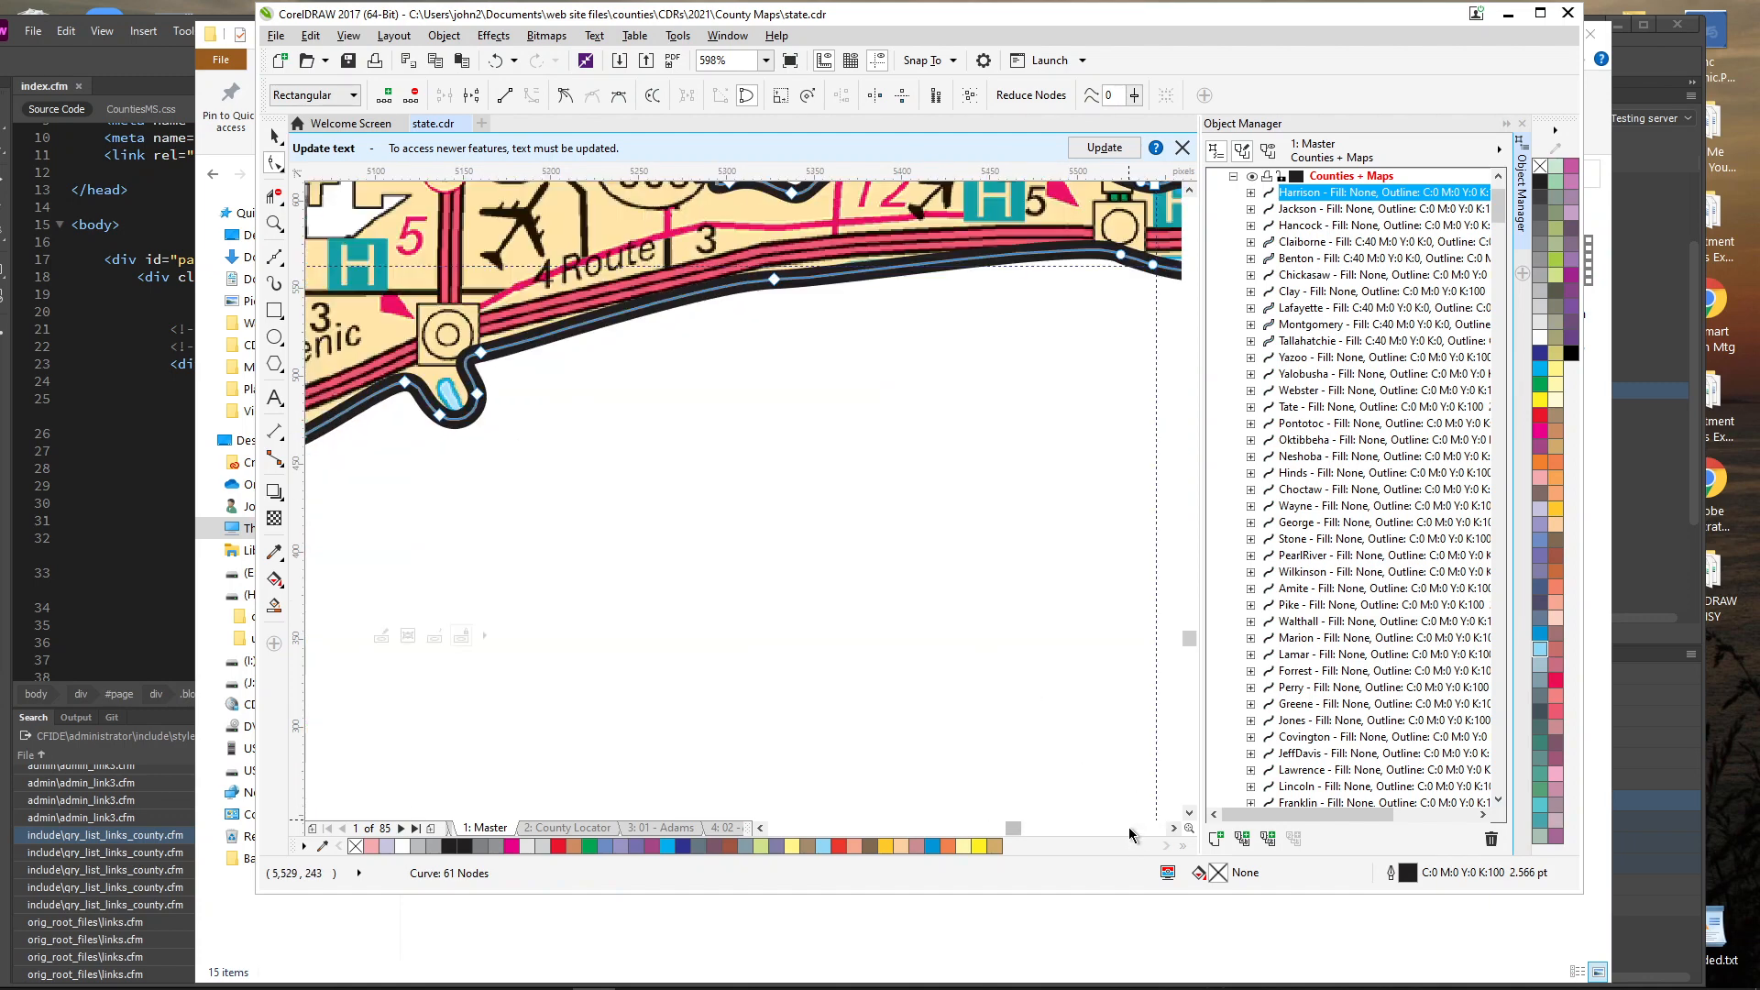
pyautogui.scroll(4, 1141, 704)
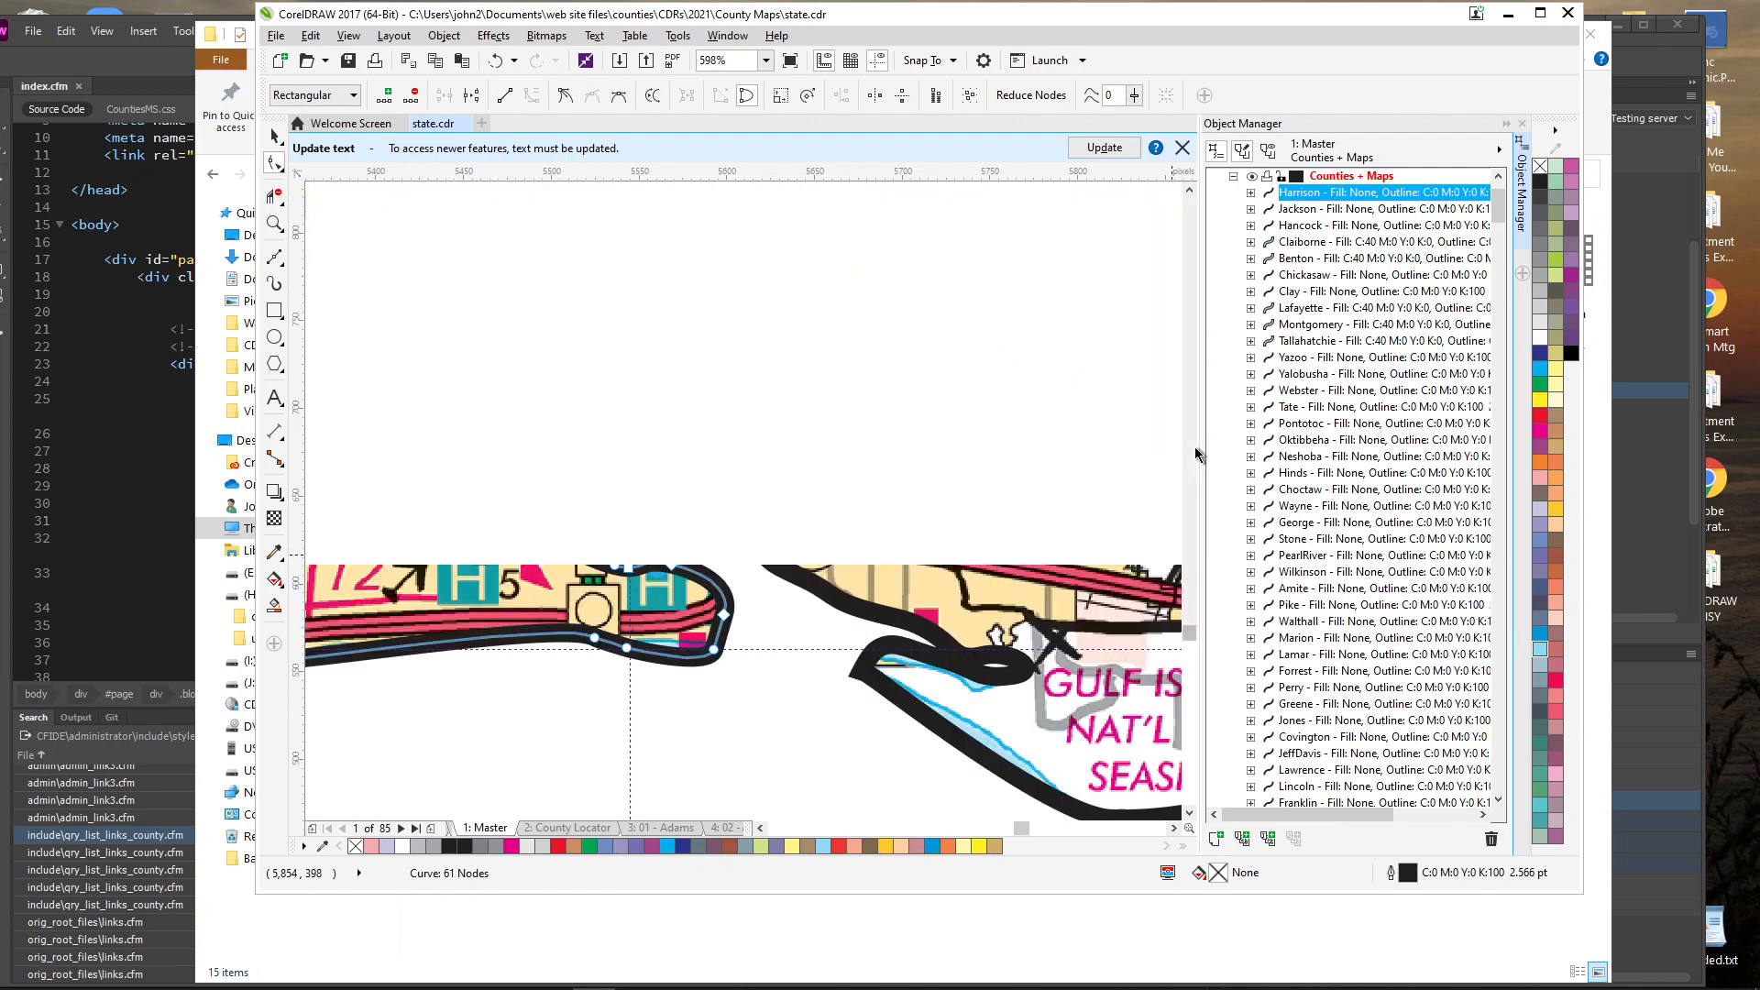
pyautogui.click(885, 648)
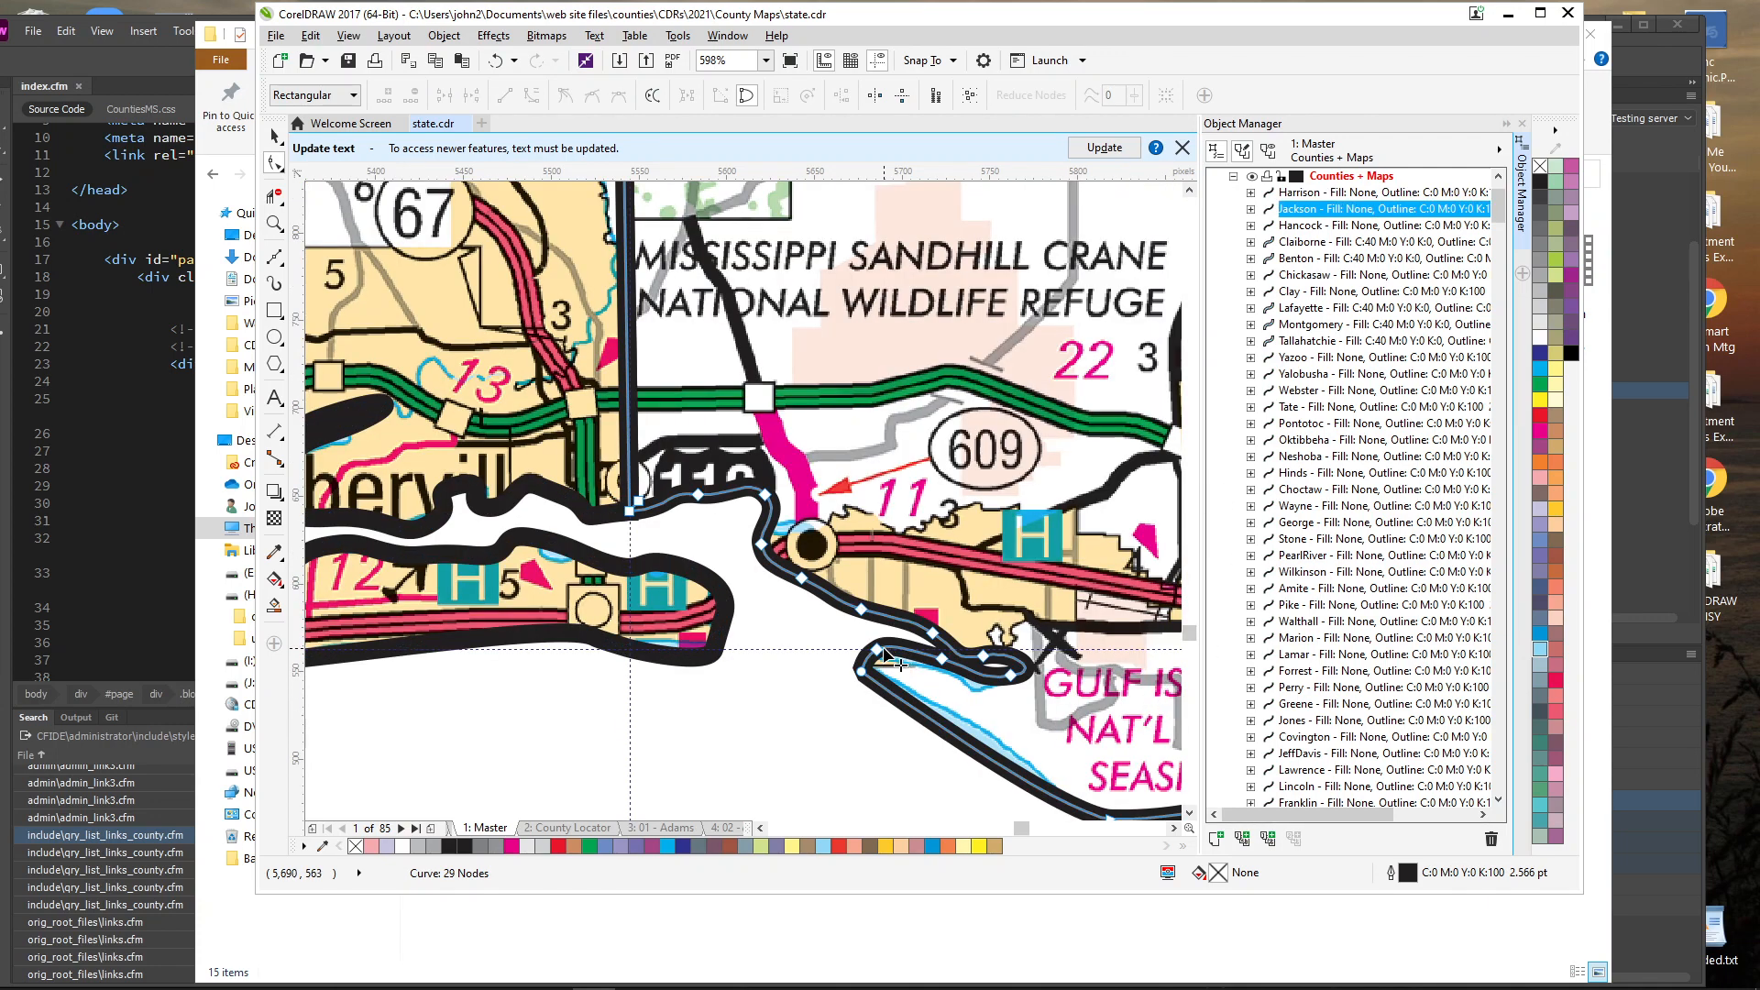
pyautogui.hotkey('ctrl', 'z')
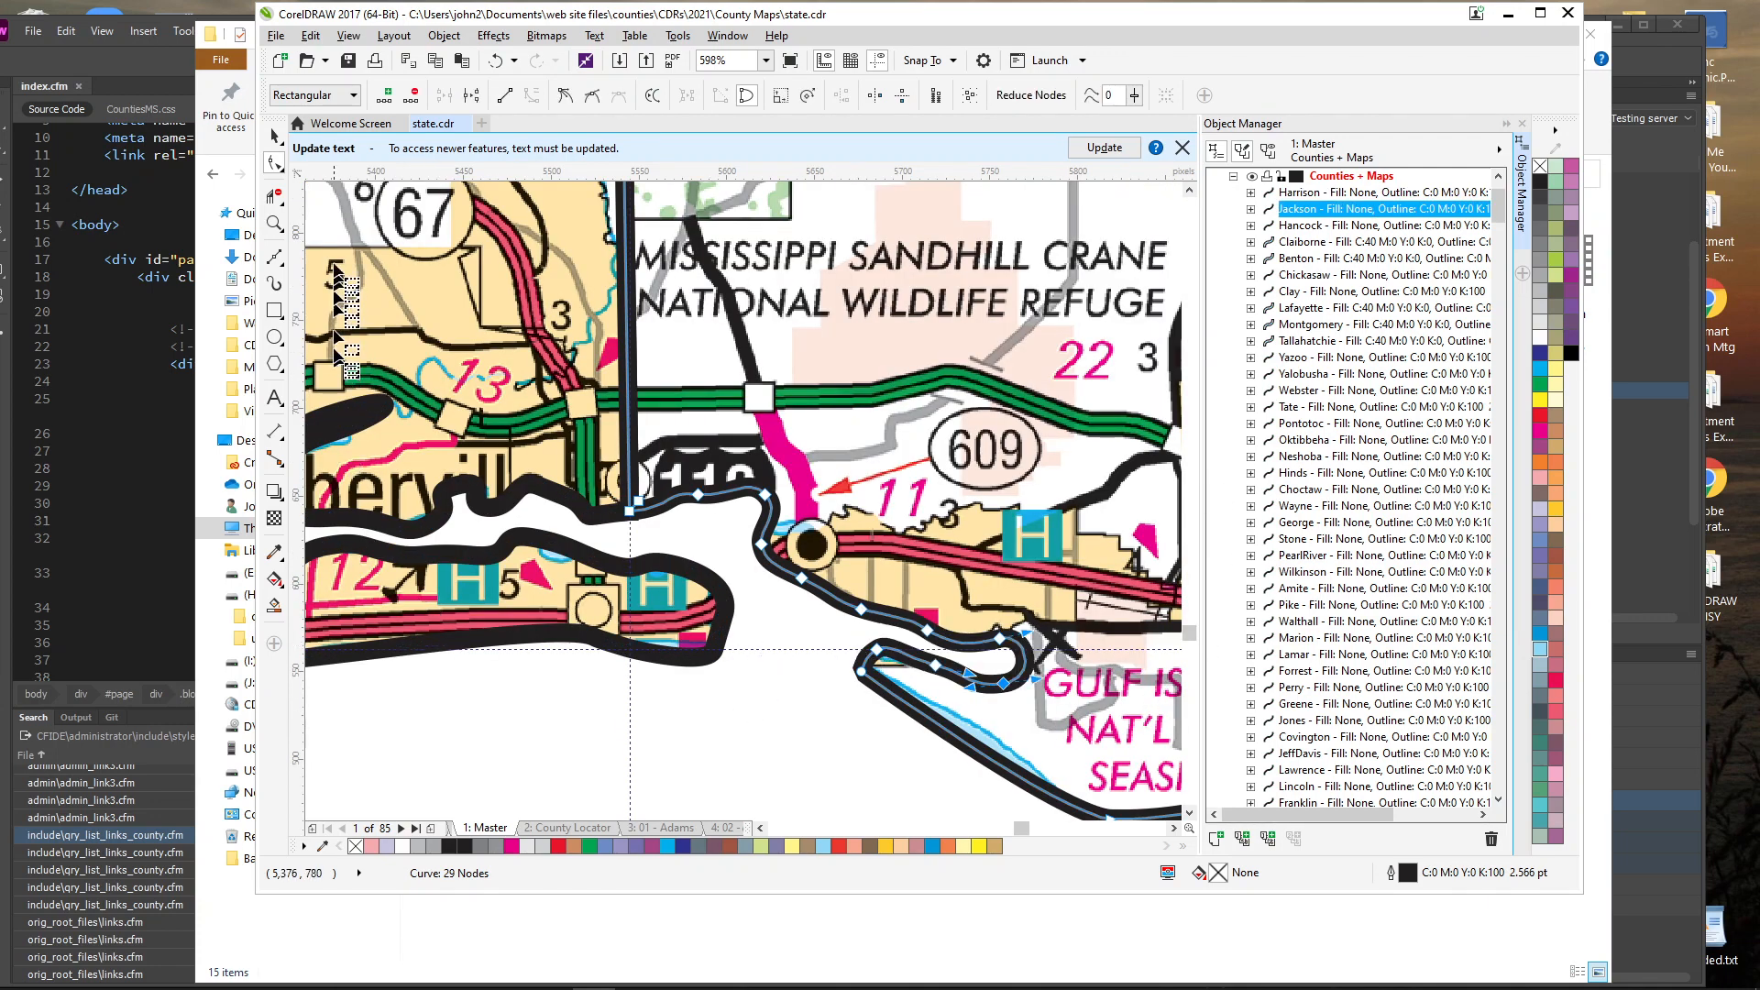
pyautogui.click(274, 223)
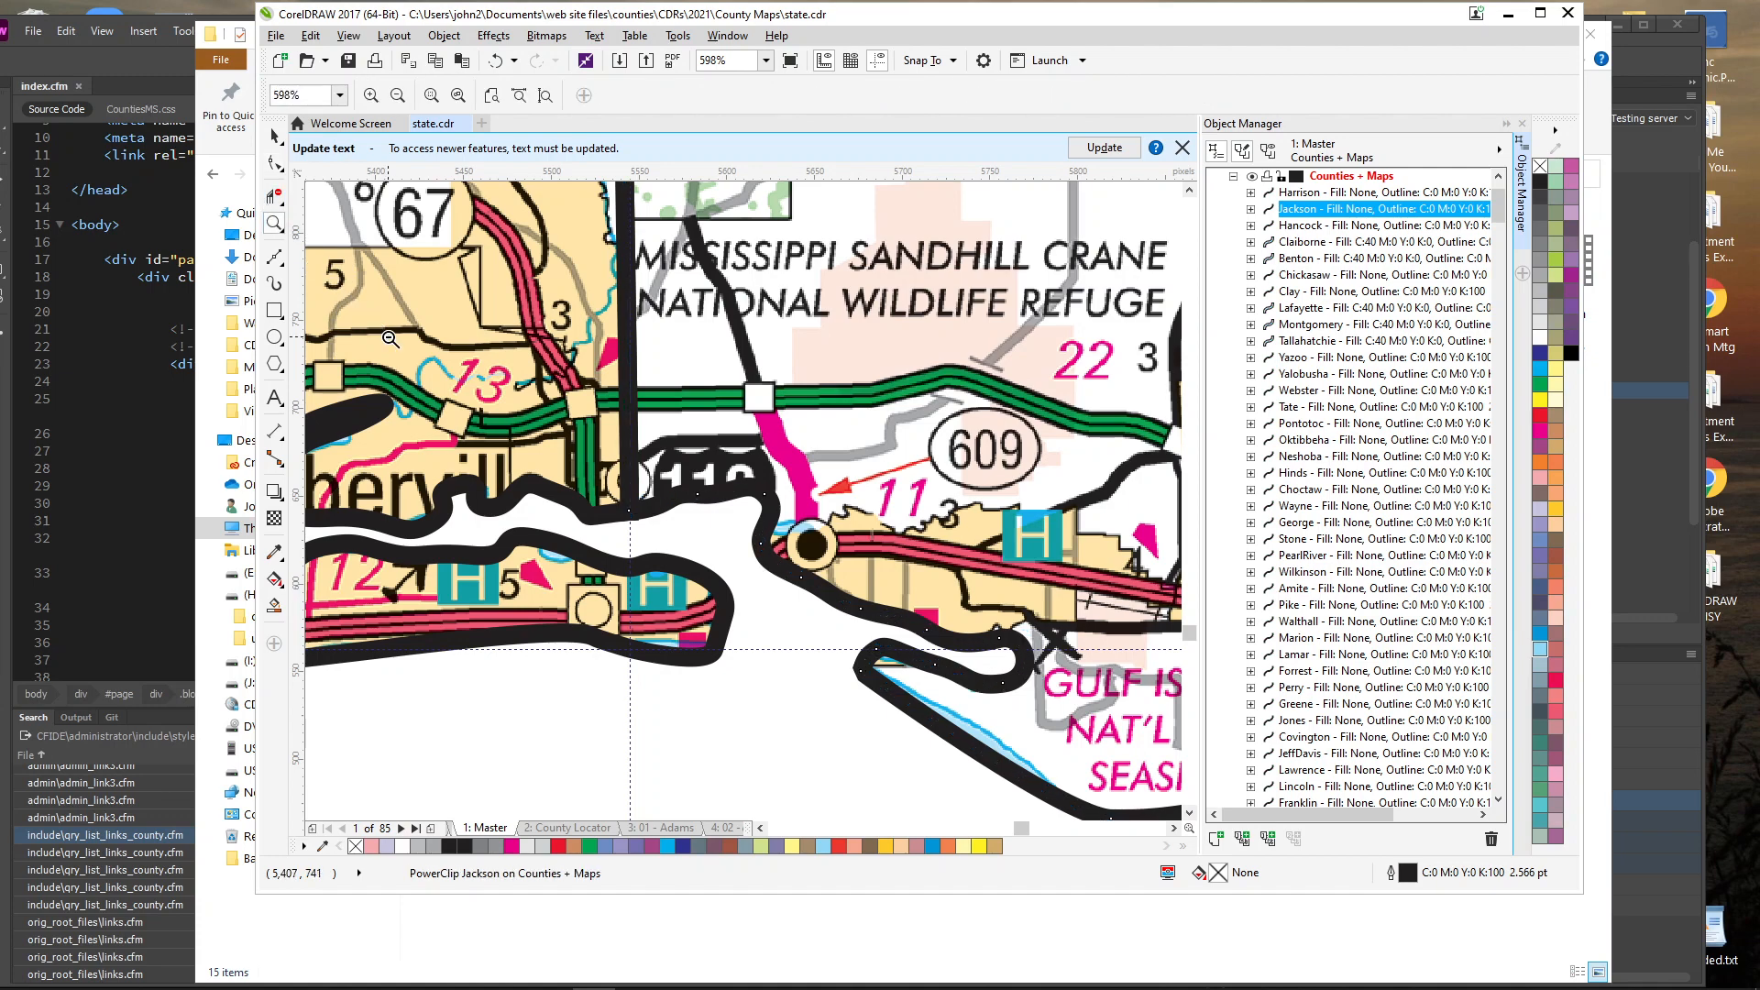
pyautogui.rightClick(390, 339)
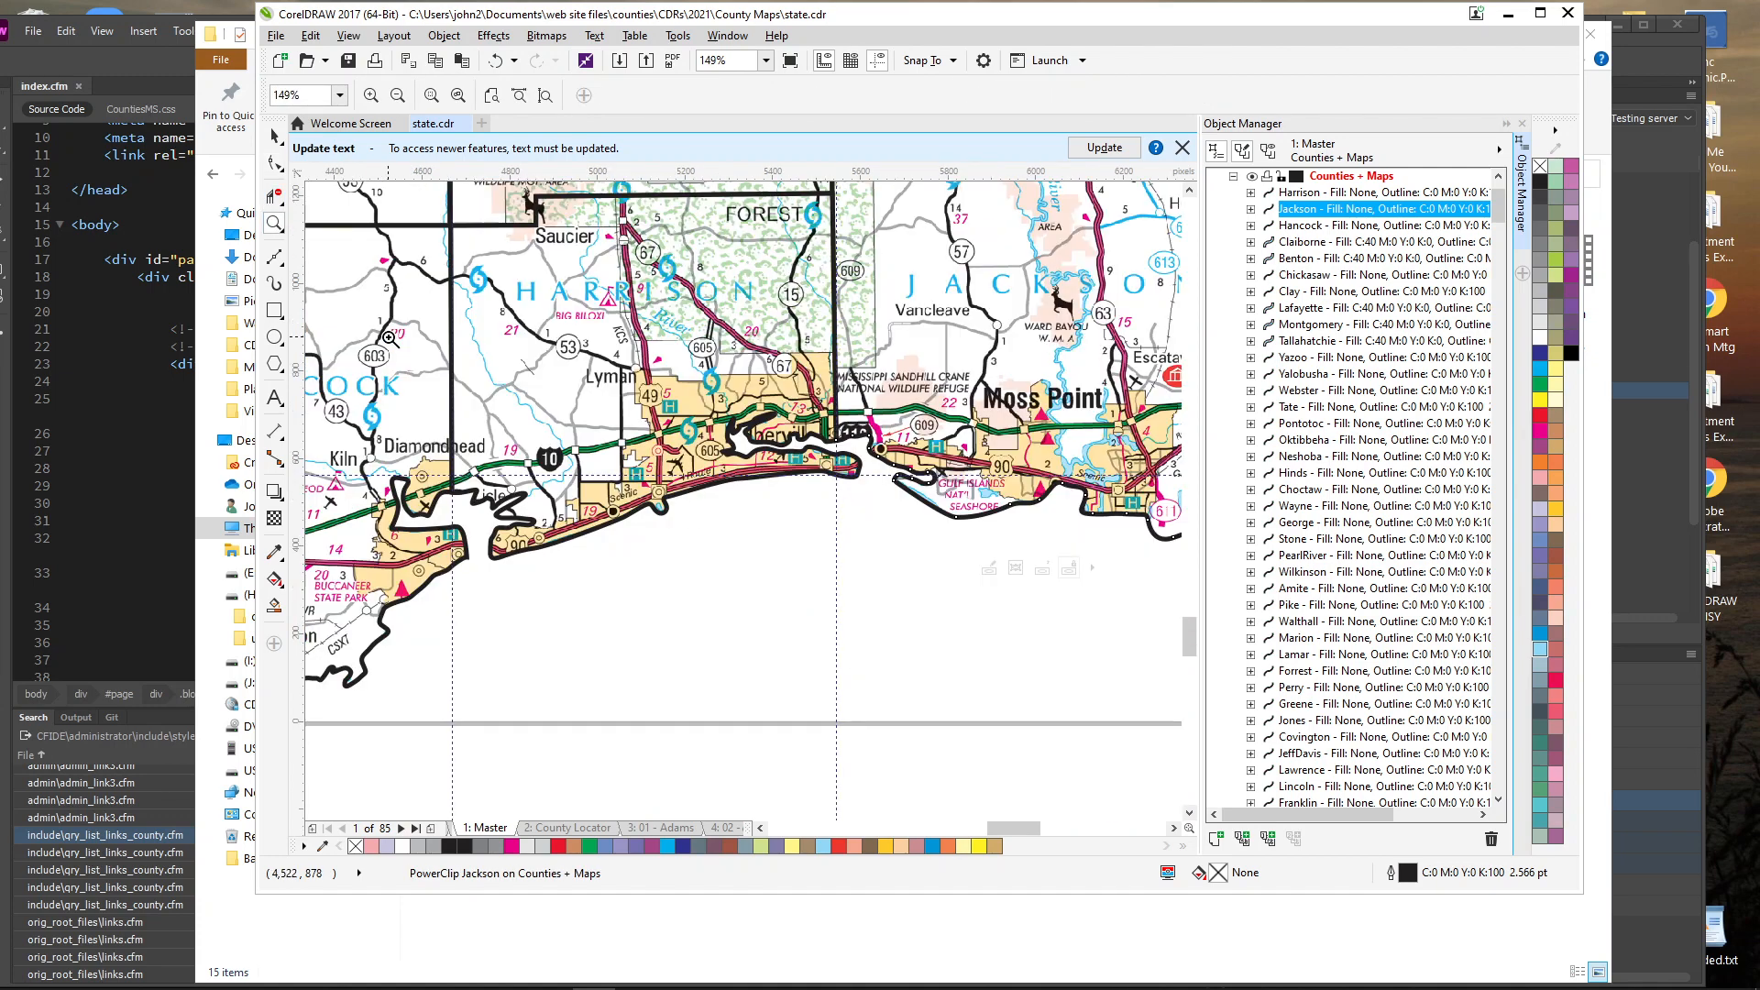
pyautogui.click(274, 135)
pyautogui.click(721, 608)
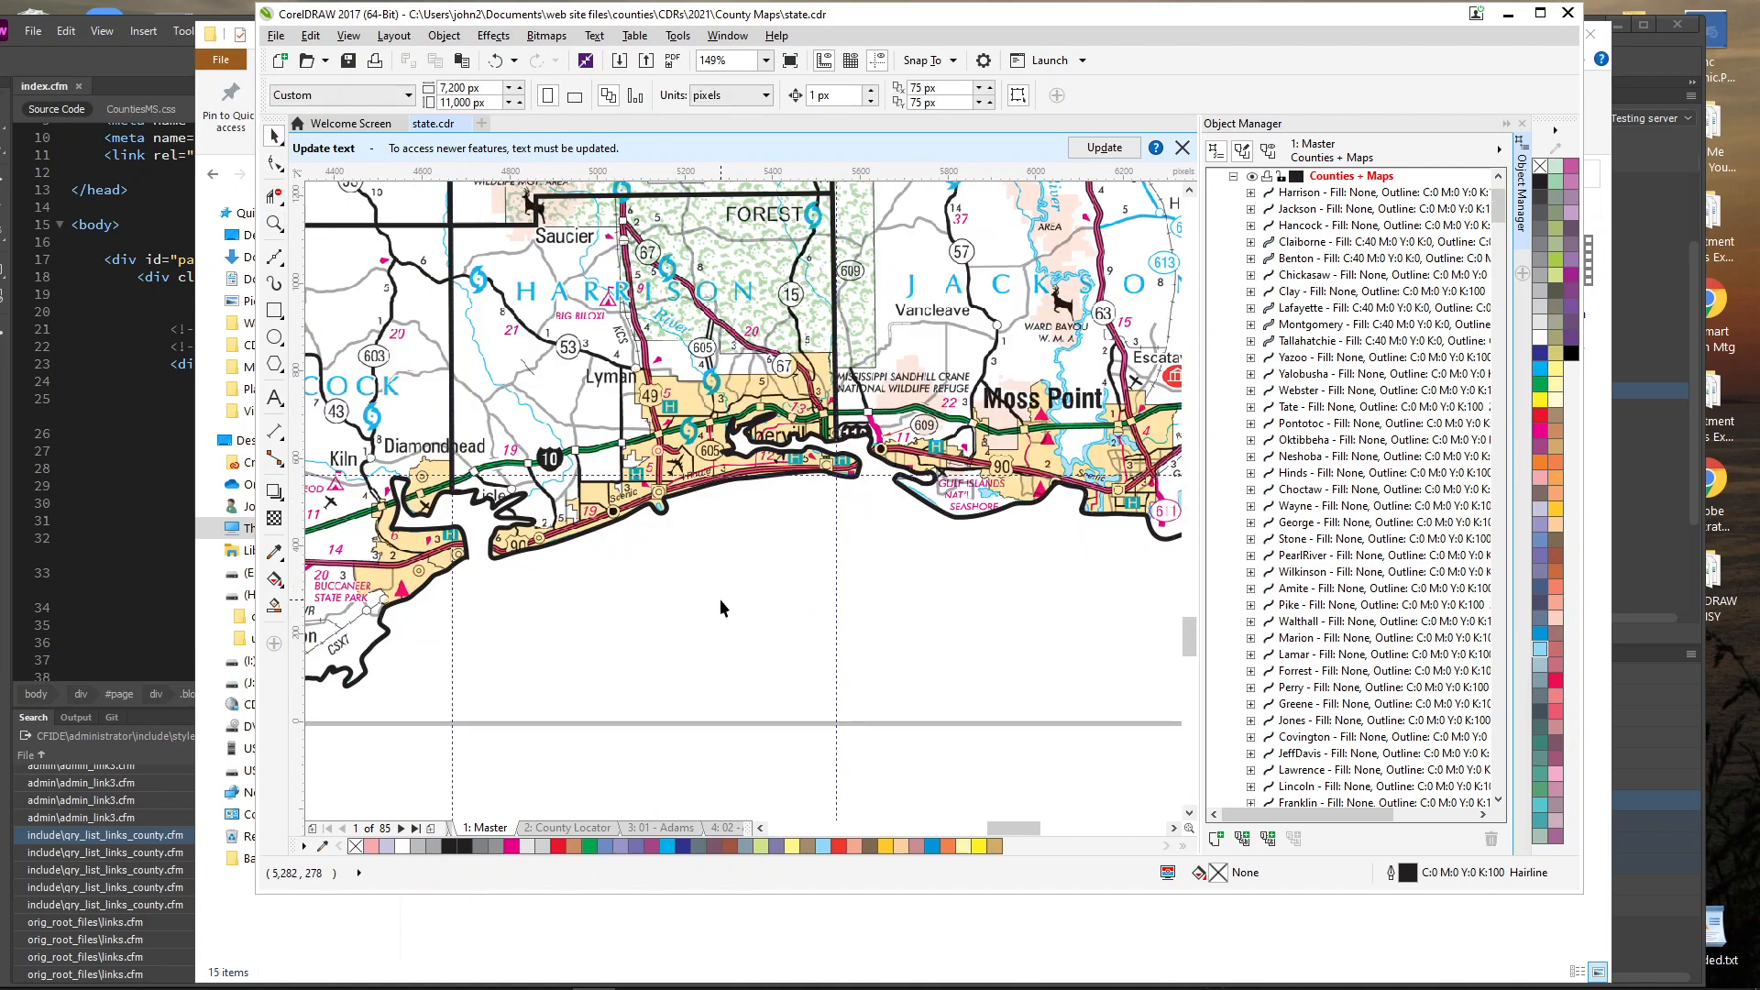